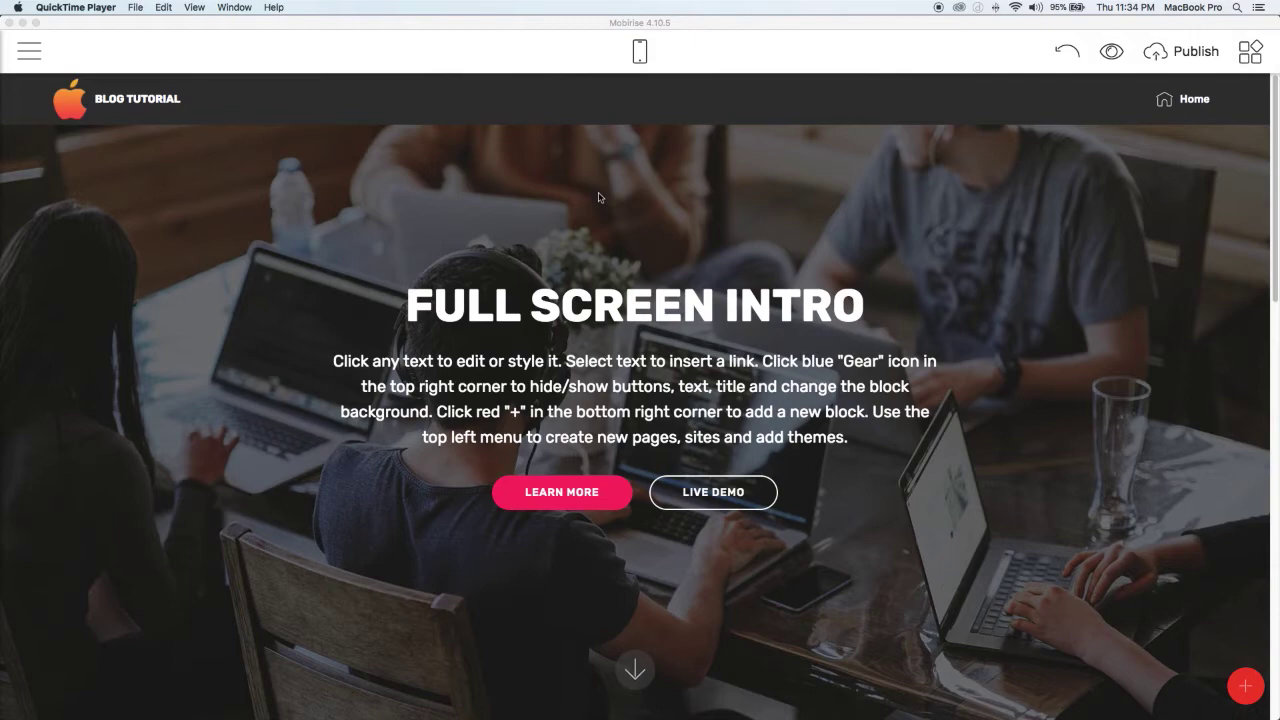
# - Review the Blog Tutorial home page's sections and open the site's main menu
pyautogui.scroll(-10, 604, 246)
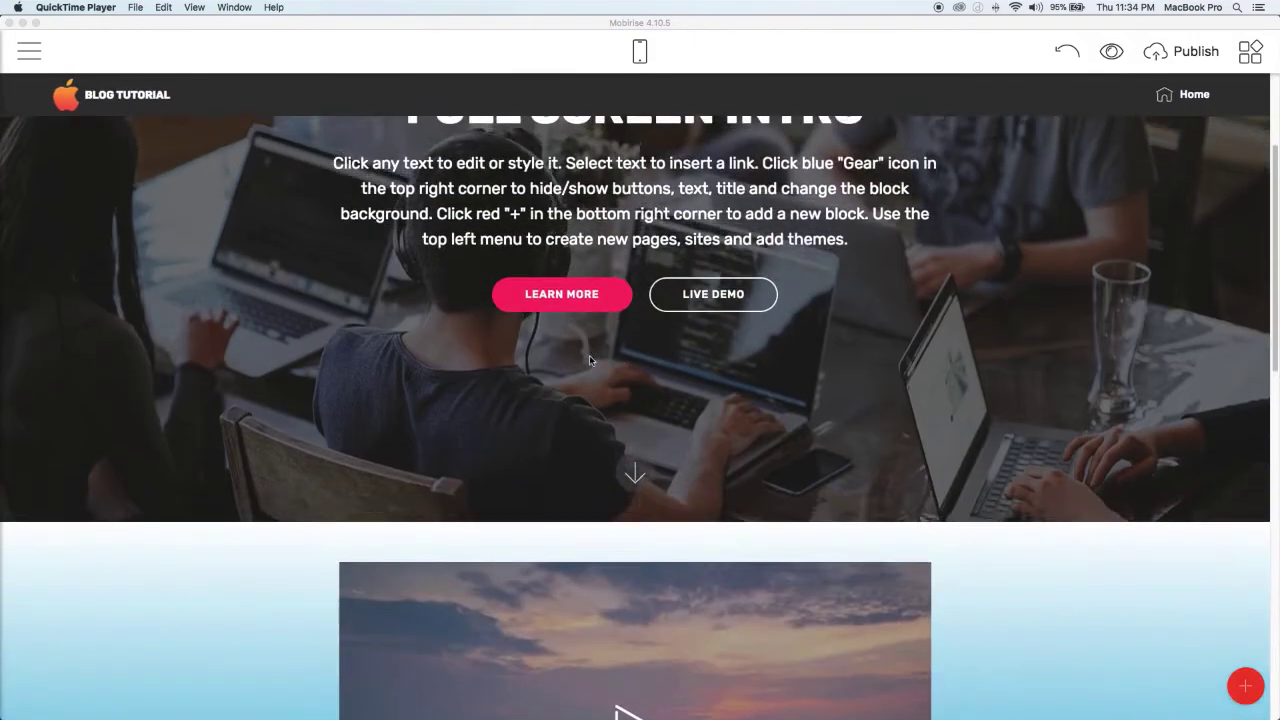
pyautogui.scroll(-5, 403, 394)
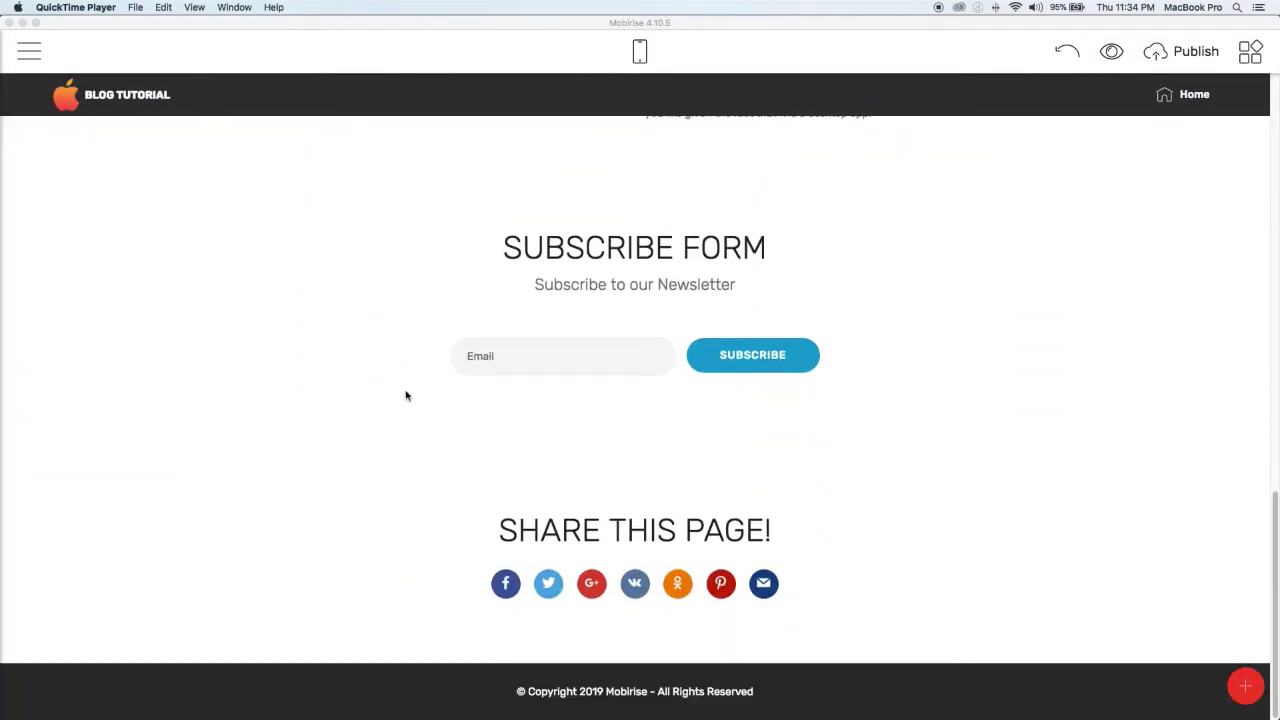
pyautogui.scroll(10, 406, 390)
pyautogui.scroll(3, 409, 390)
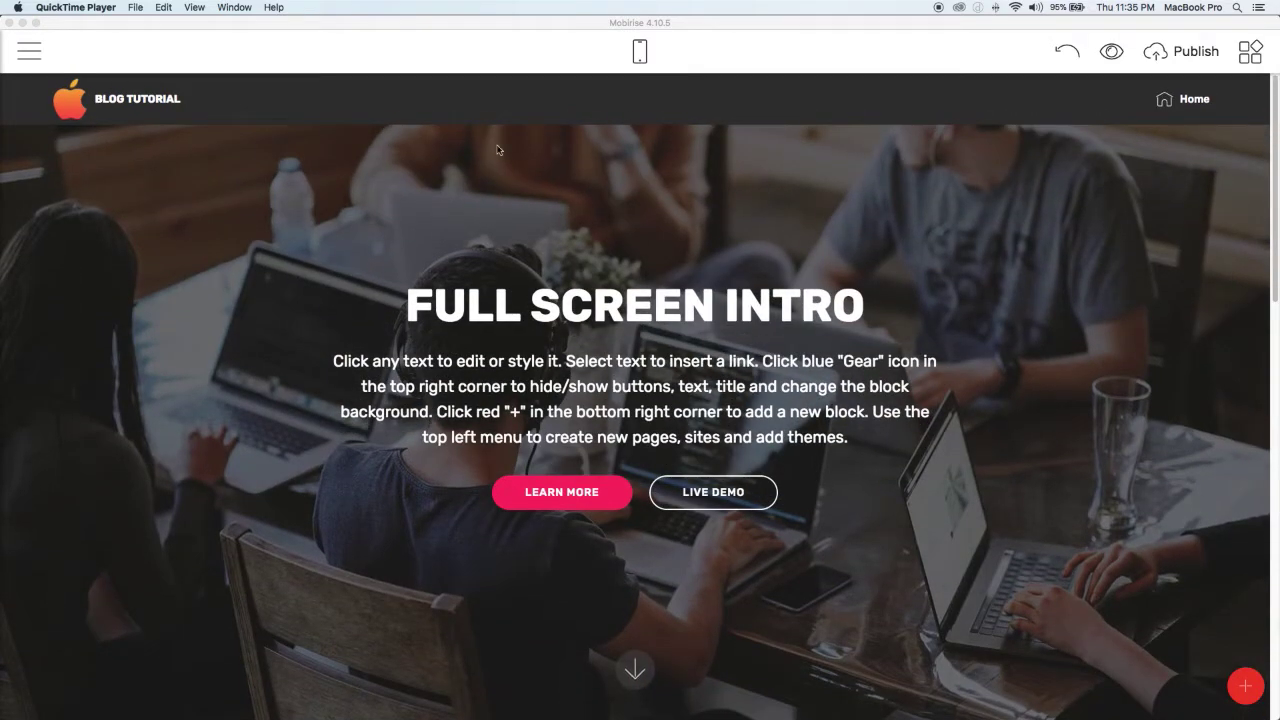
pyautogui.click(29, 51)
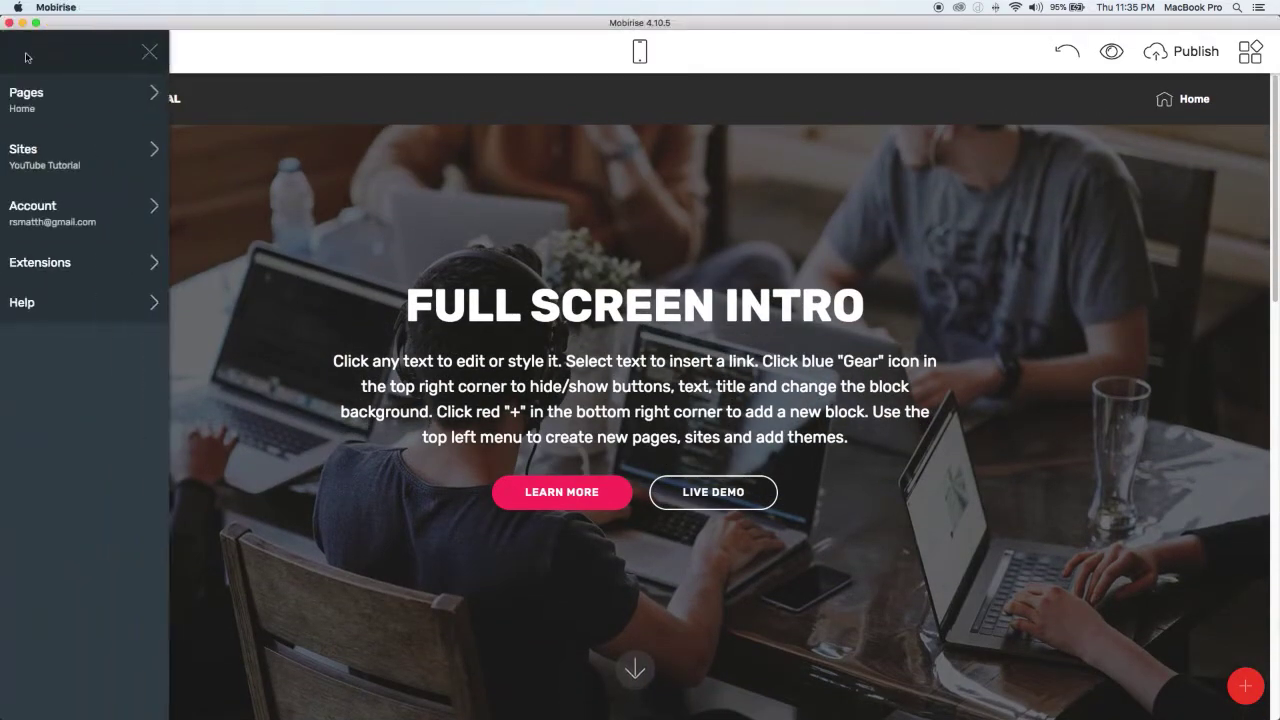
# - Create a new blank page titled Blog
pyautogui.click(48, 90)
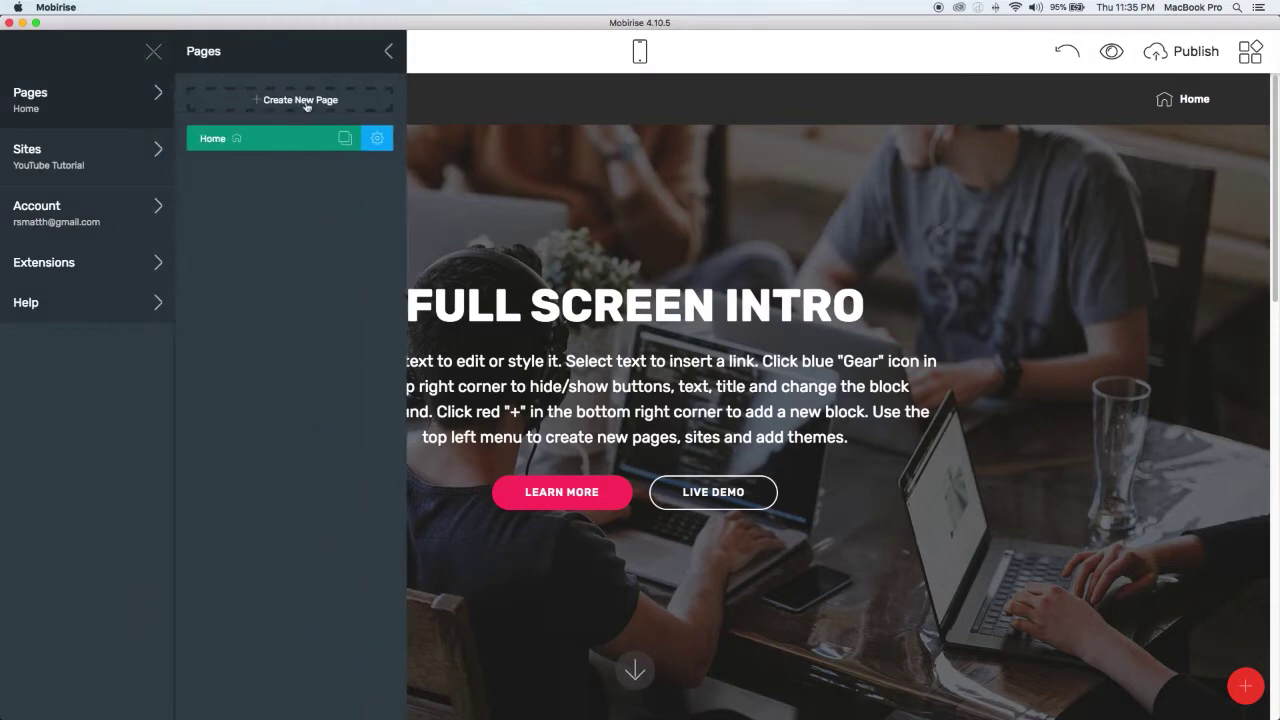
pyautogui.click(306, 103)
pyautogui.write('Blog')
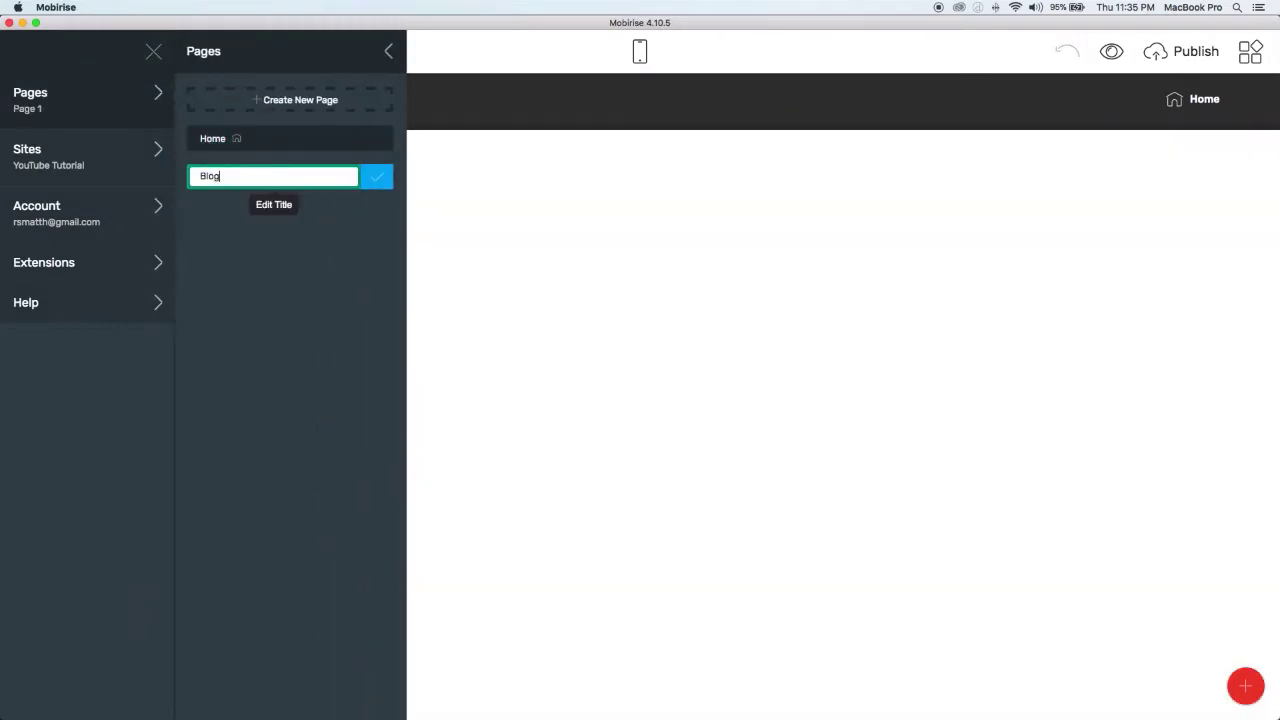
pyautogui.click(376, 177)
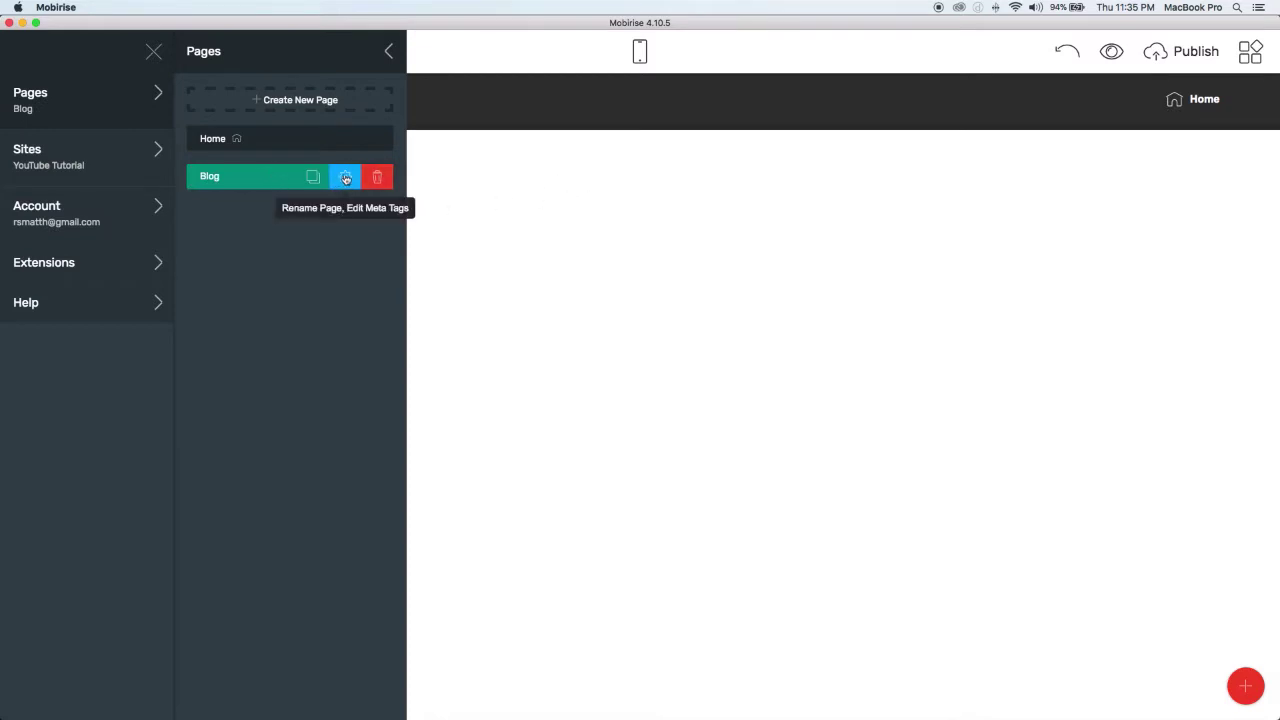
# - Change the Blog page's URL from page1 to blog in its settings
pyautogui.click(345, 178)
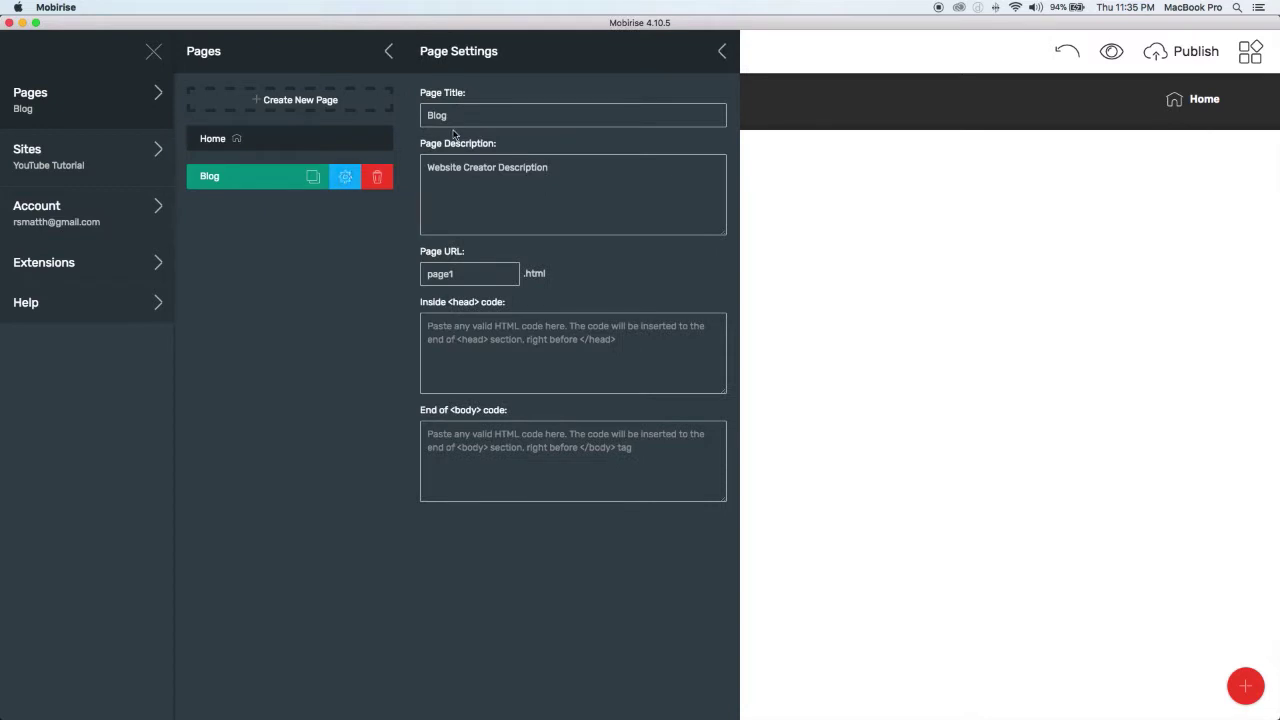
pyautogui.click(463, 276)
pyautogui.moveTo(462, 275); pyautogui.dragTo(428, 274)
pyautogui.write('blog')
pyautogui.click(803, 49)
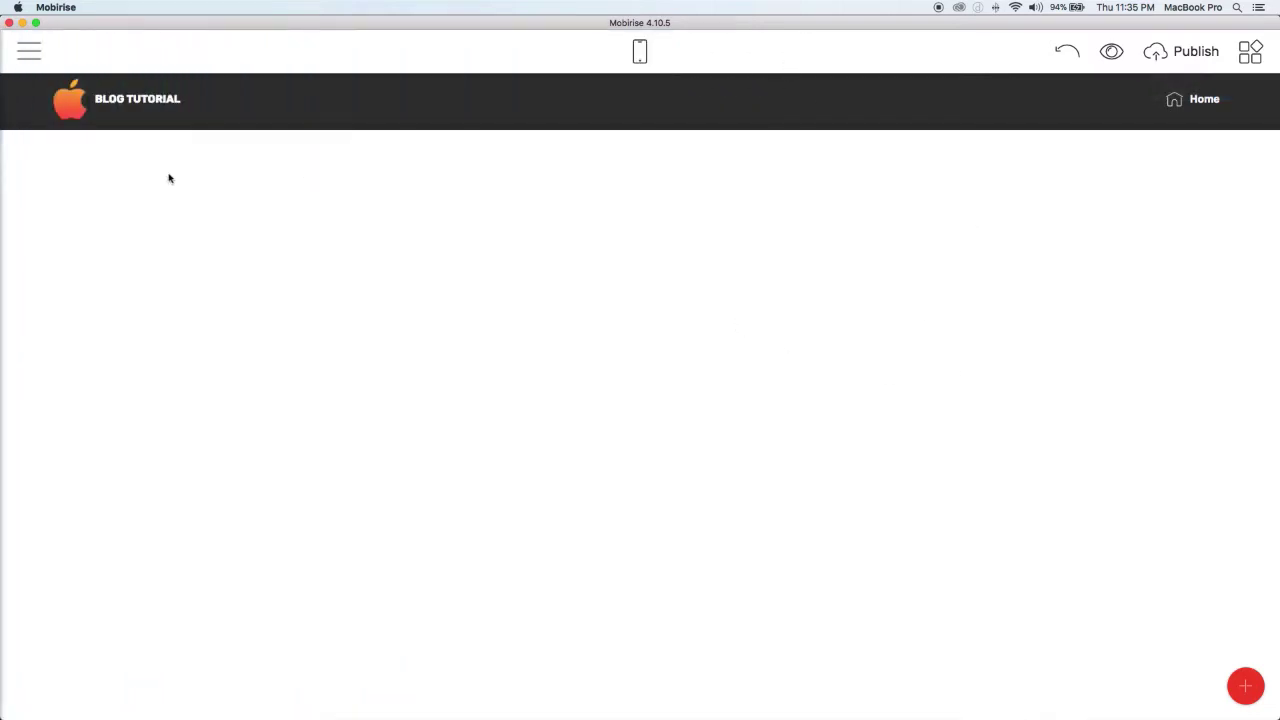
# - Drag the Article code-editor block from Extensions to the top of the Blog page
pyautogui.click(29, 51)
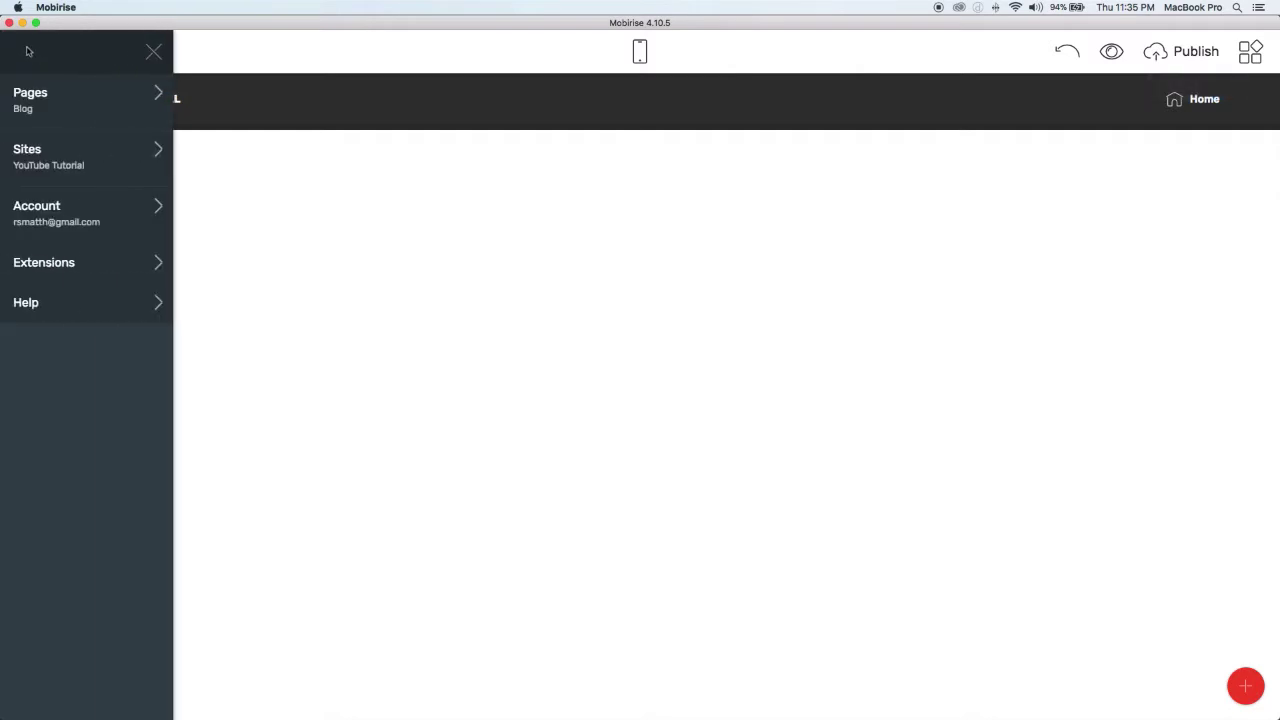
pyautogui.click(823, 270)
pyautogui.click(1245, 686)
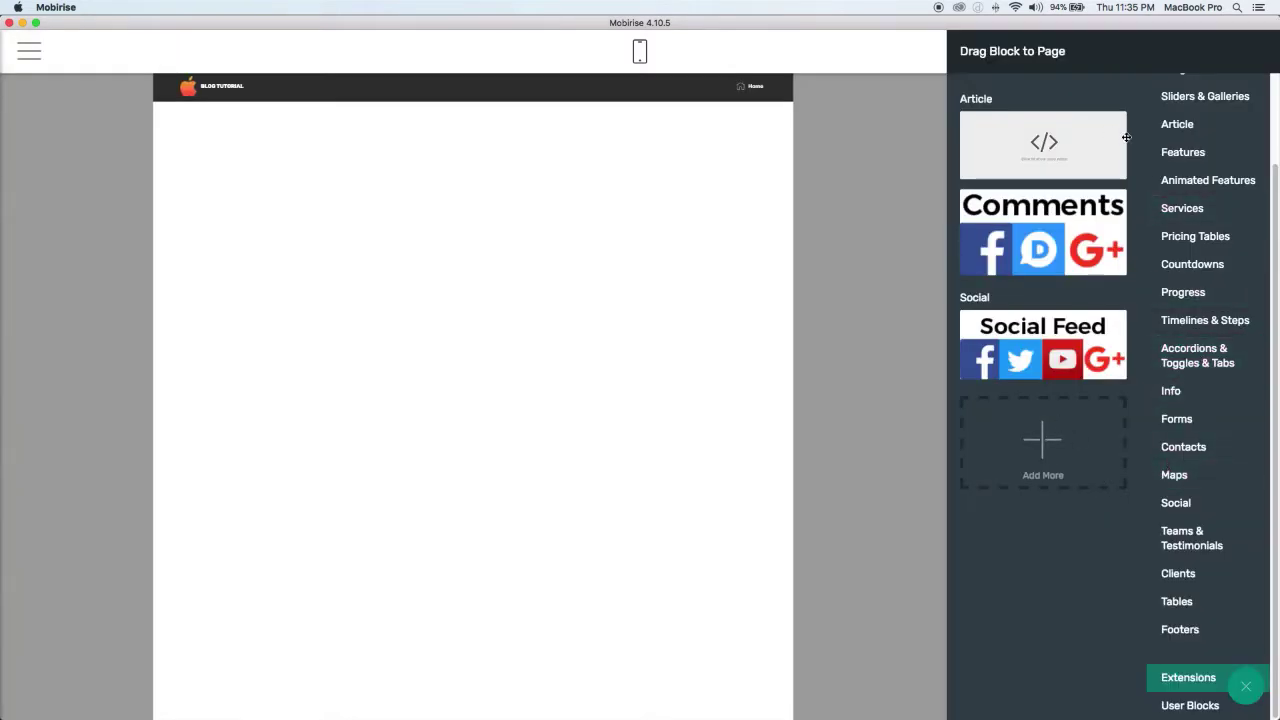
pyautogui.click(1195, 632)
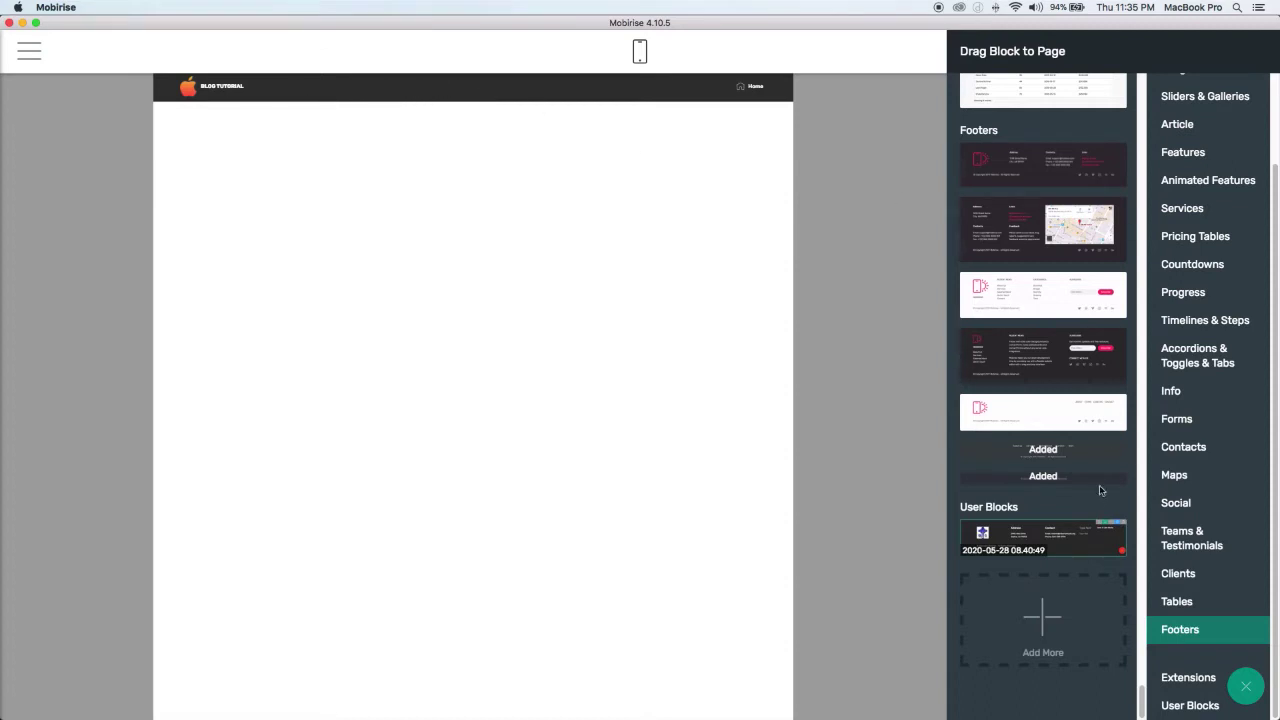
pyautogui.scroll(5, 1138, 317)
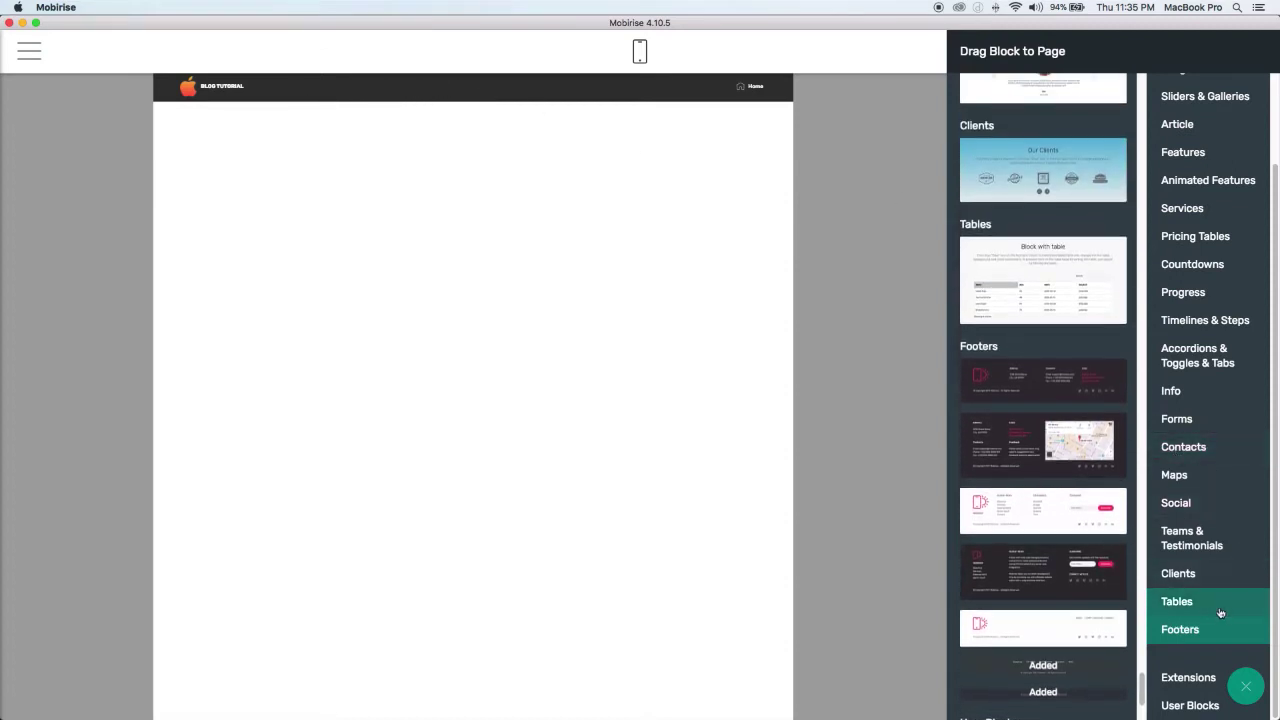
pyautogui.click(1192, 680)
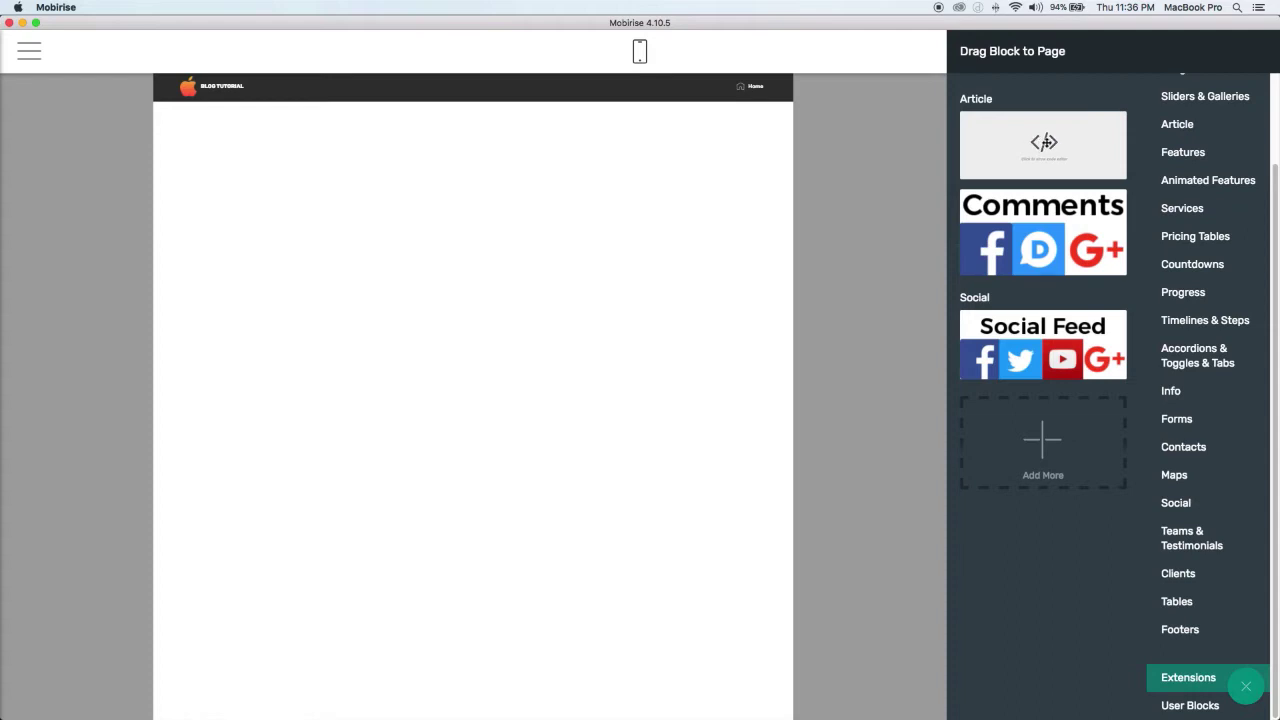
pyautogui.moveTo(1044, 142); pyautogui.dragTo(602, 100)
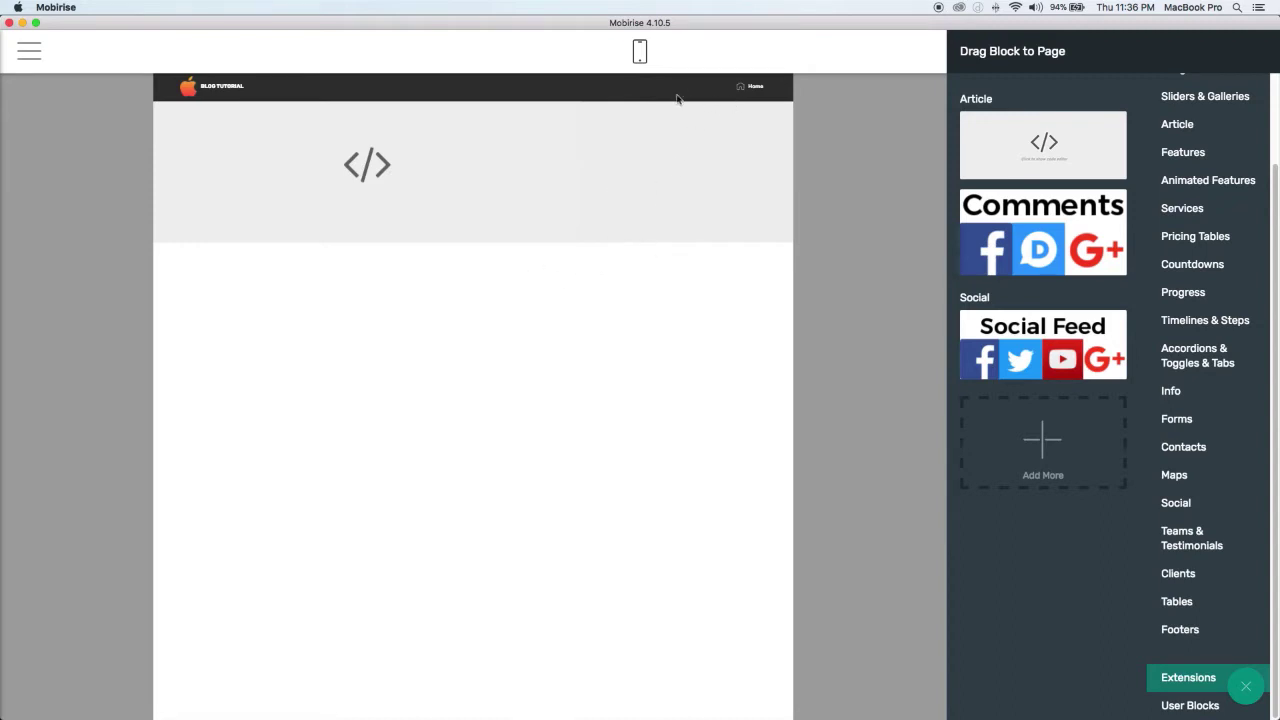
pyautogui.click(780, 163)
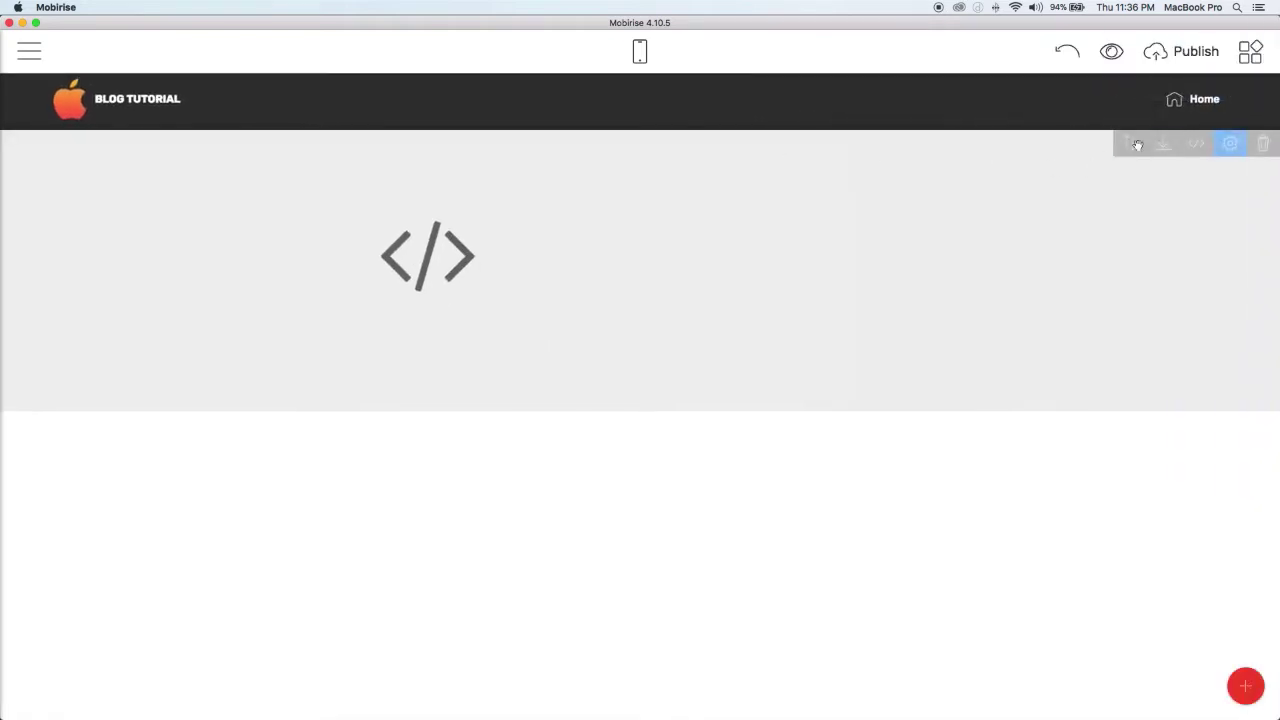
# - Reposition the code block, cancel its HTML editor unchanged, and switch to Chrome's CodePen tab
pyautogui.moveTo(1128, 141); pyautogui.dragTo(879, 56)
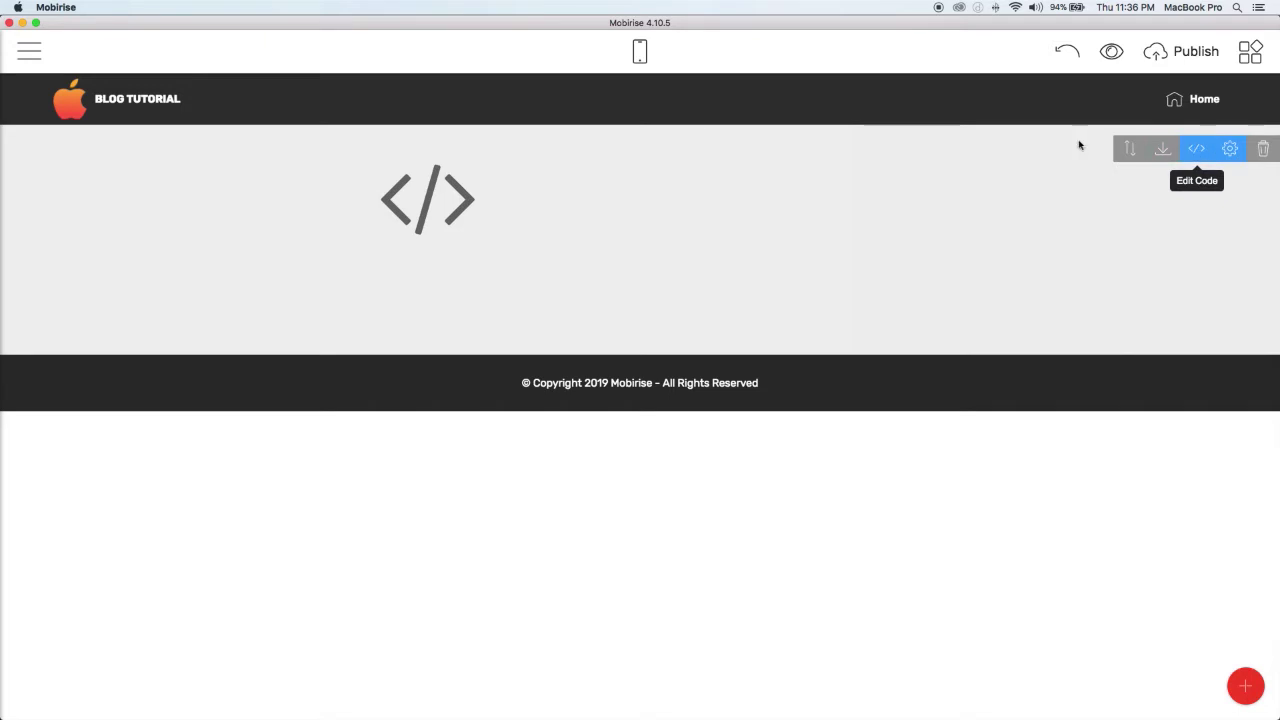
pyautogui.click(1196, 148)
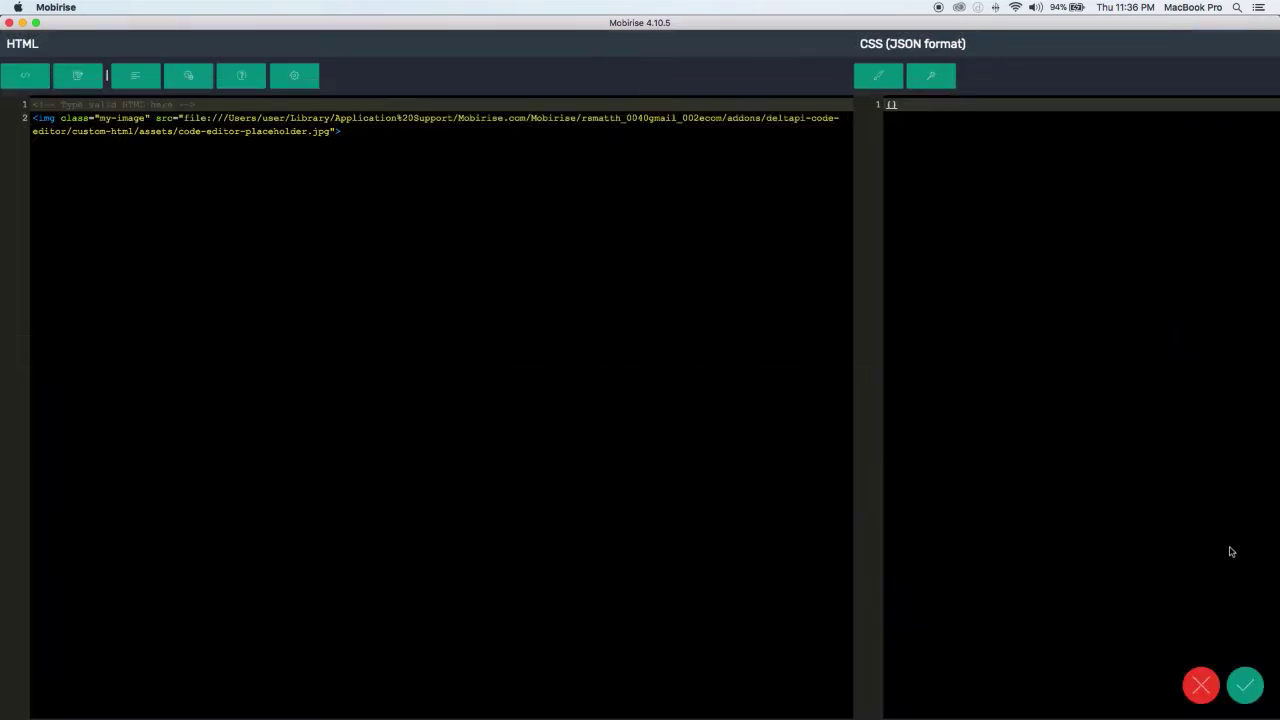
pyautogui.click(1201, 686)
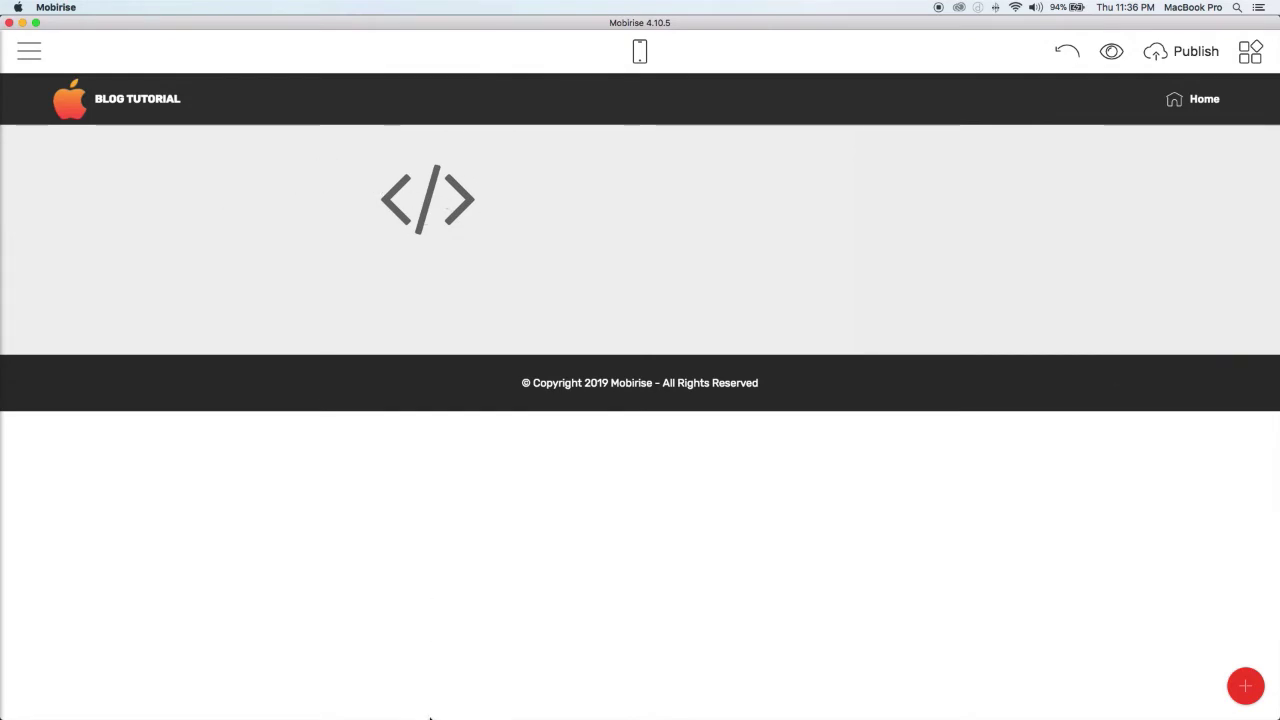
pyautogui.press('super+Tab')
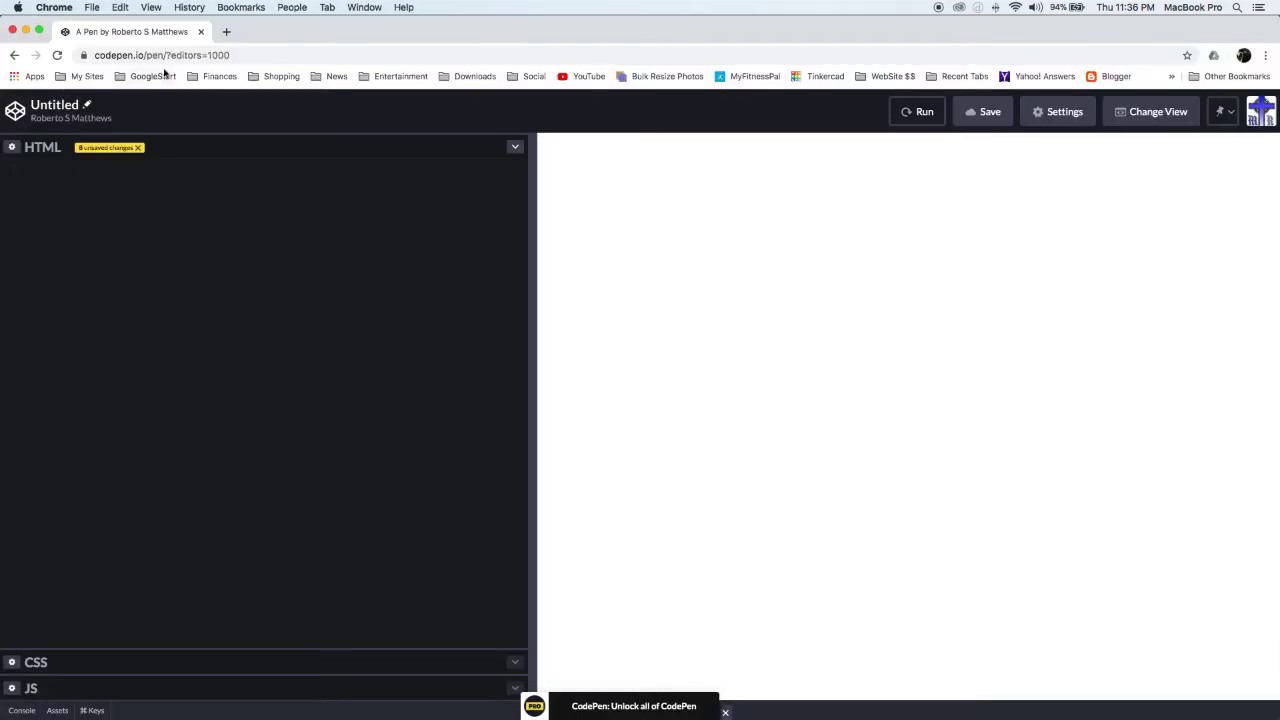
# - Expand the Emmet abbreviation 'iframe' into an empty iframe tag in CodePen's HTML pane
pyautogui.click(164, 208)
pyautogui.write('iframe')
pyautogui.press('Tab')
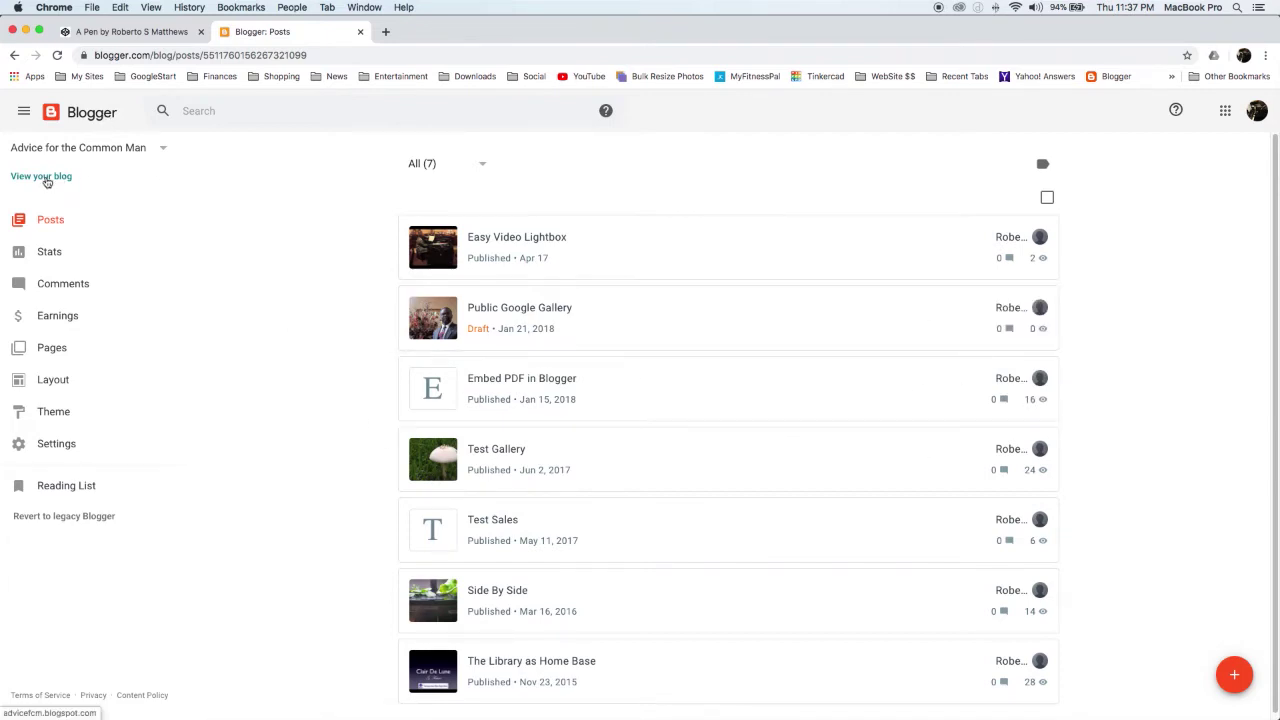
# - Open the live Advice for the Common Man blog, copy its web address, and return to CodePen
pyautogui.click(46, 177)
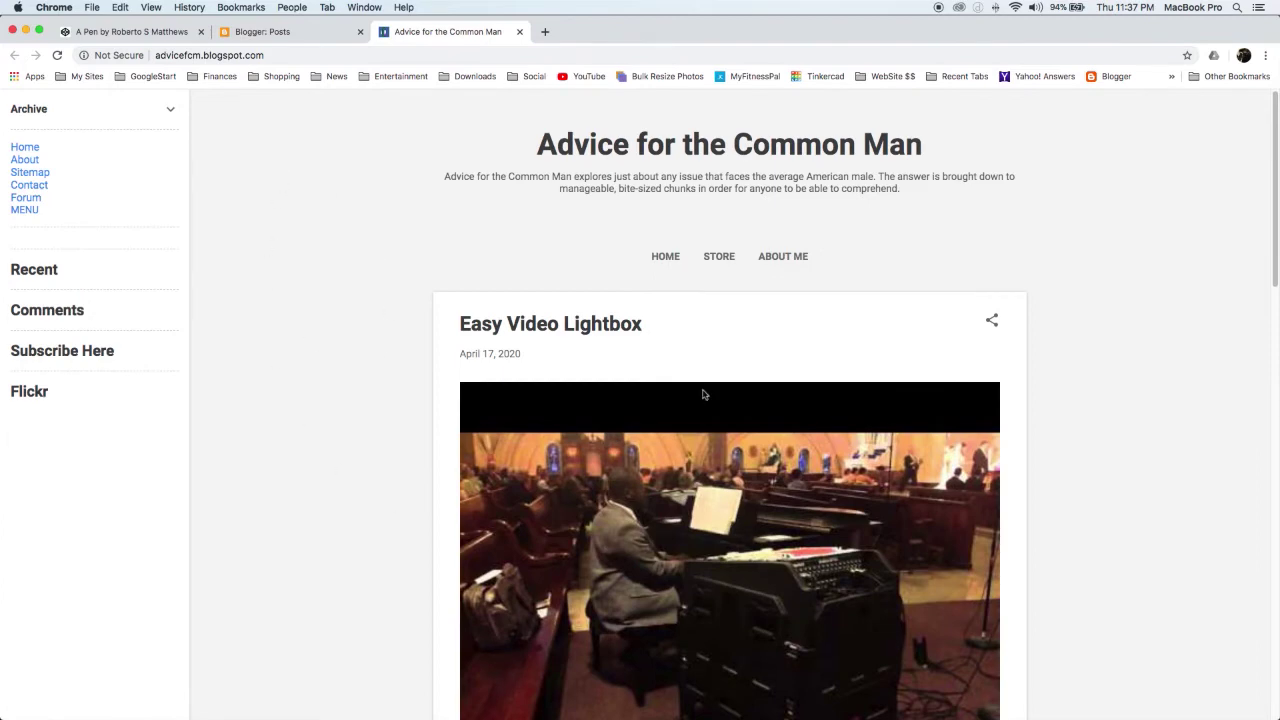
pyautogui.scroll(-5, 1060, 350)
pyautogui.scroll(-4, 540, 505)
pyautogui.scroll(15, 431, 500)
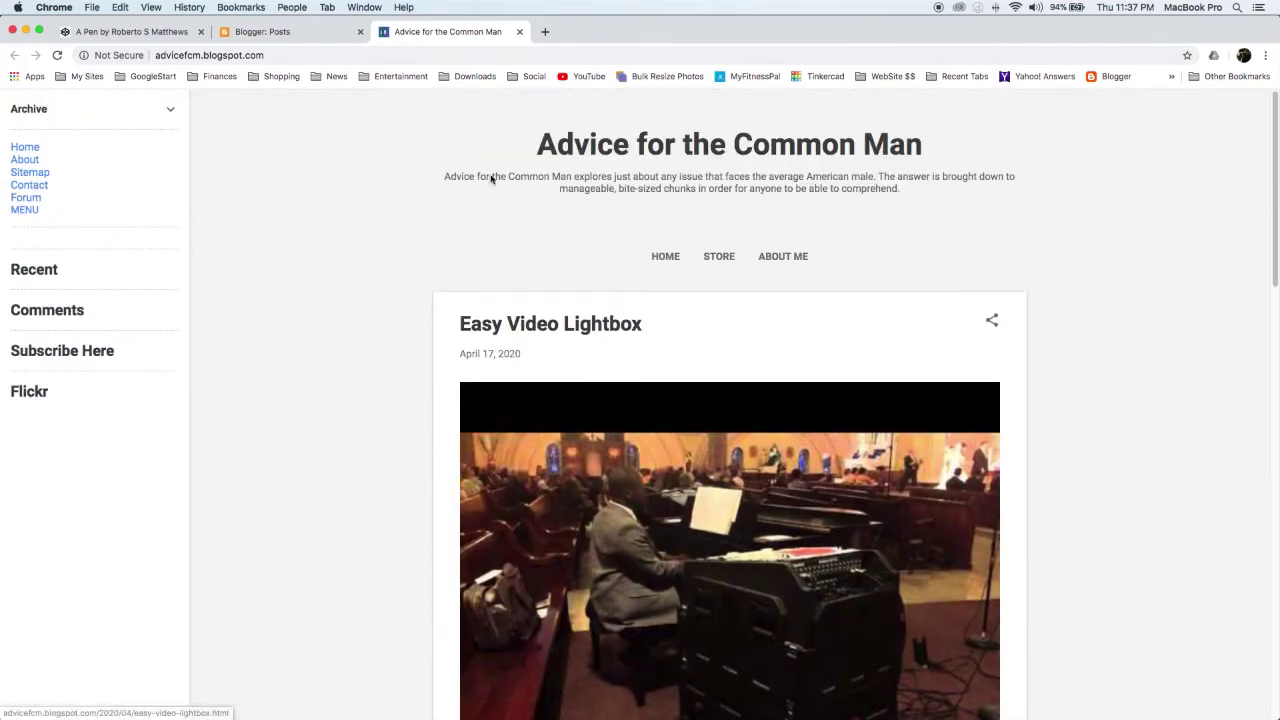
pyautogui.scroll(-1, 511, 313)
pyautogui.scroll(-15, 430, 375)
pyautogui.scroll(16, 423, 383)
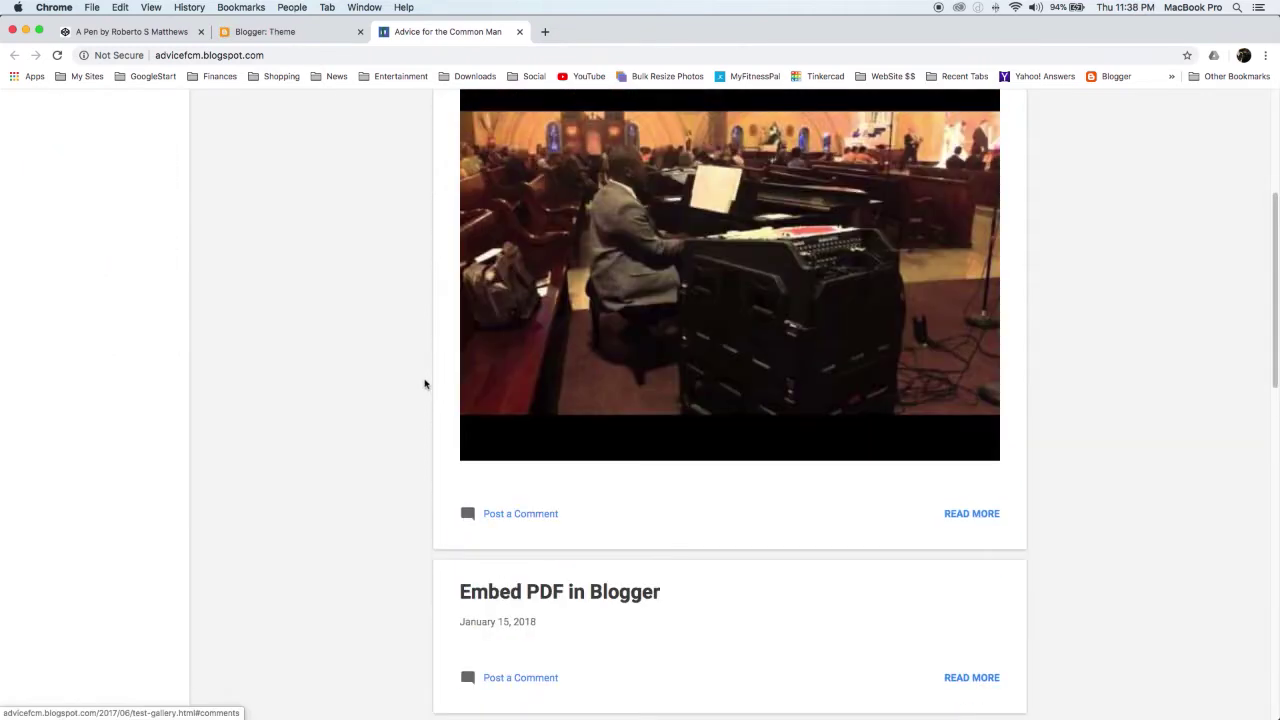
pyautogui.click(262, 55)
pyautogui.press('super+c')
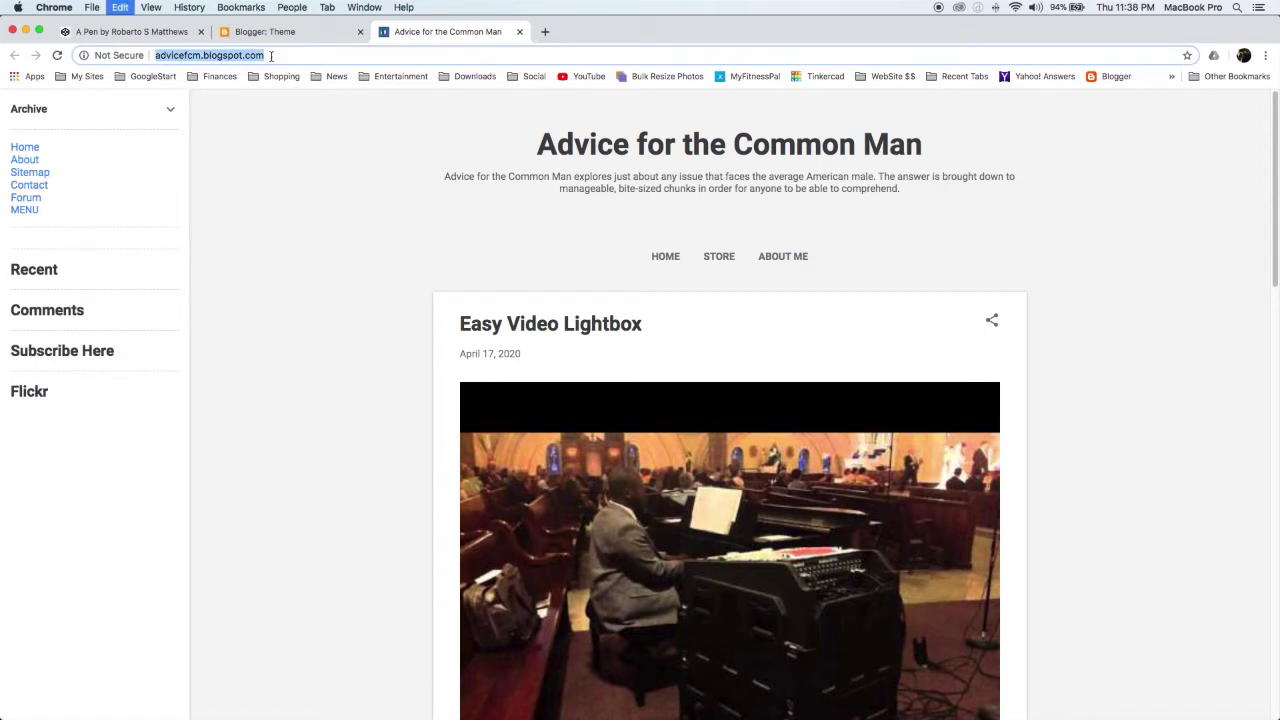
pyautogui.click(146, 37)
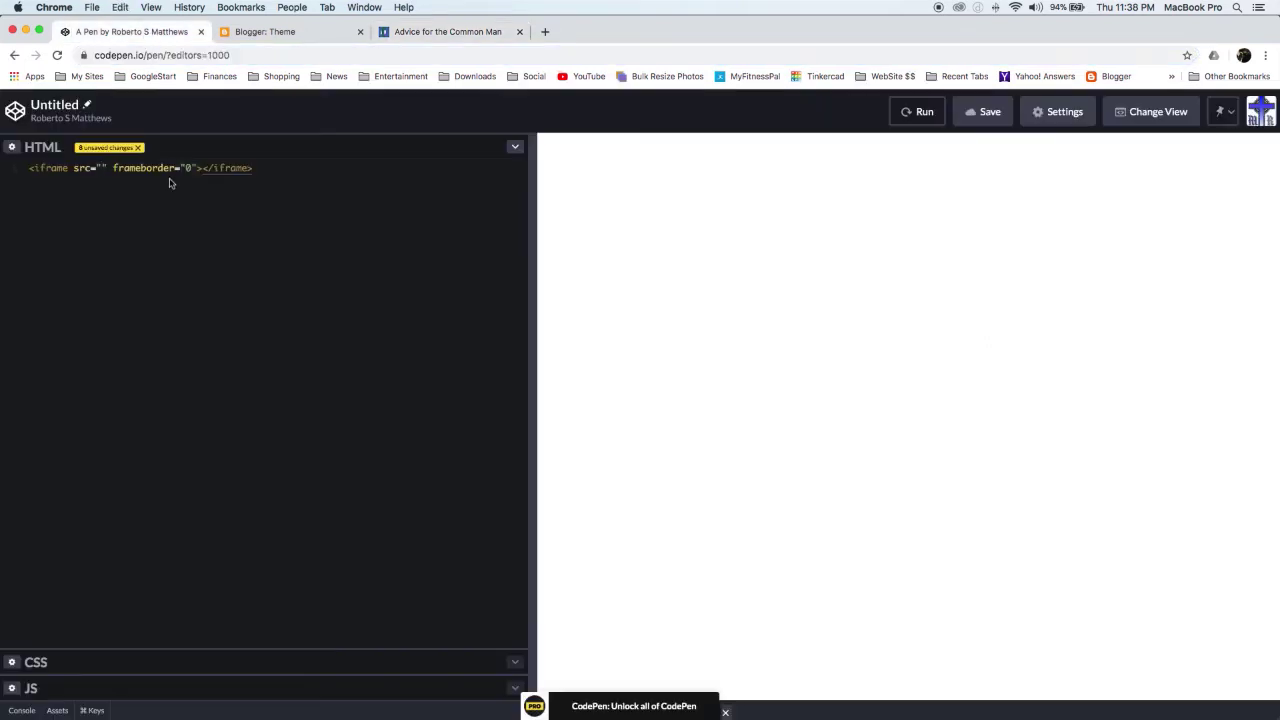
# - Paste the blog address as the iframe source and run the pen to preview it
pyautogui.press('super+v')
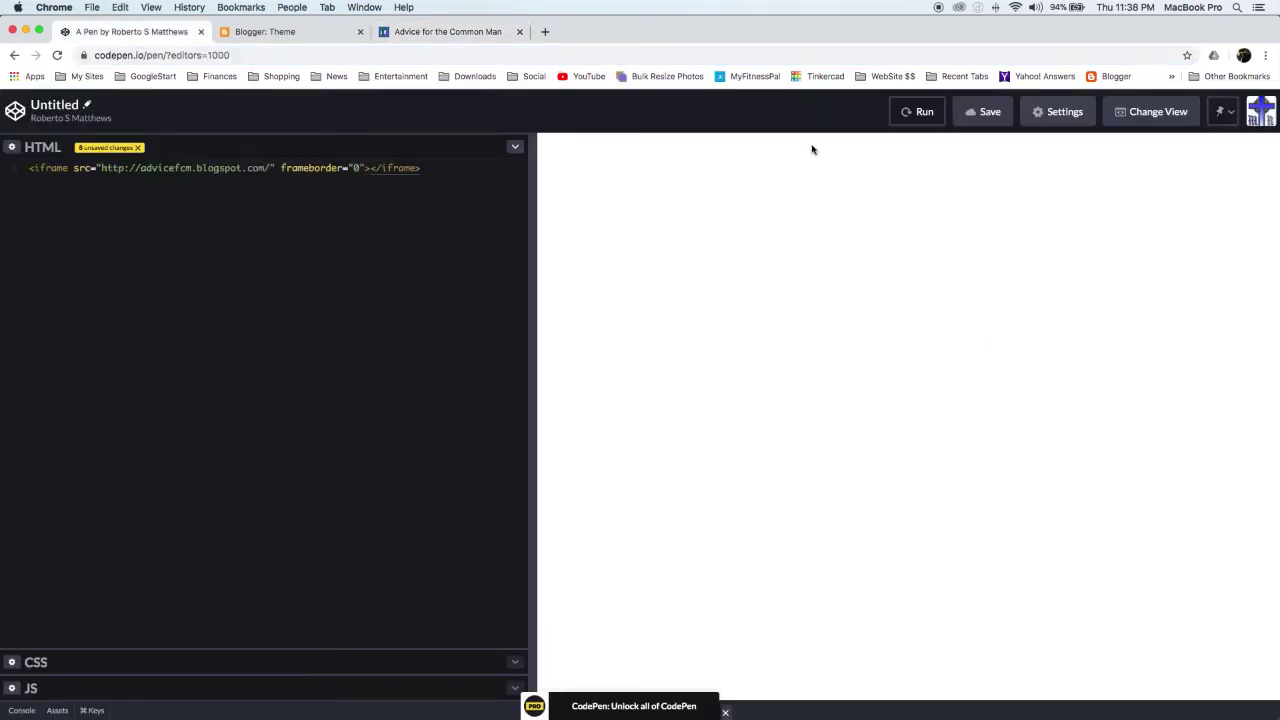
pyautogui.click(930, 115)
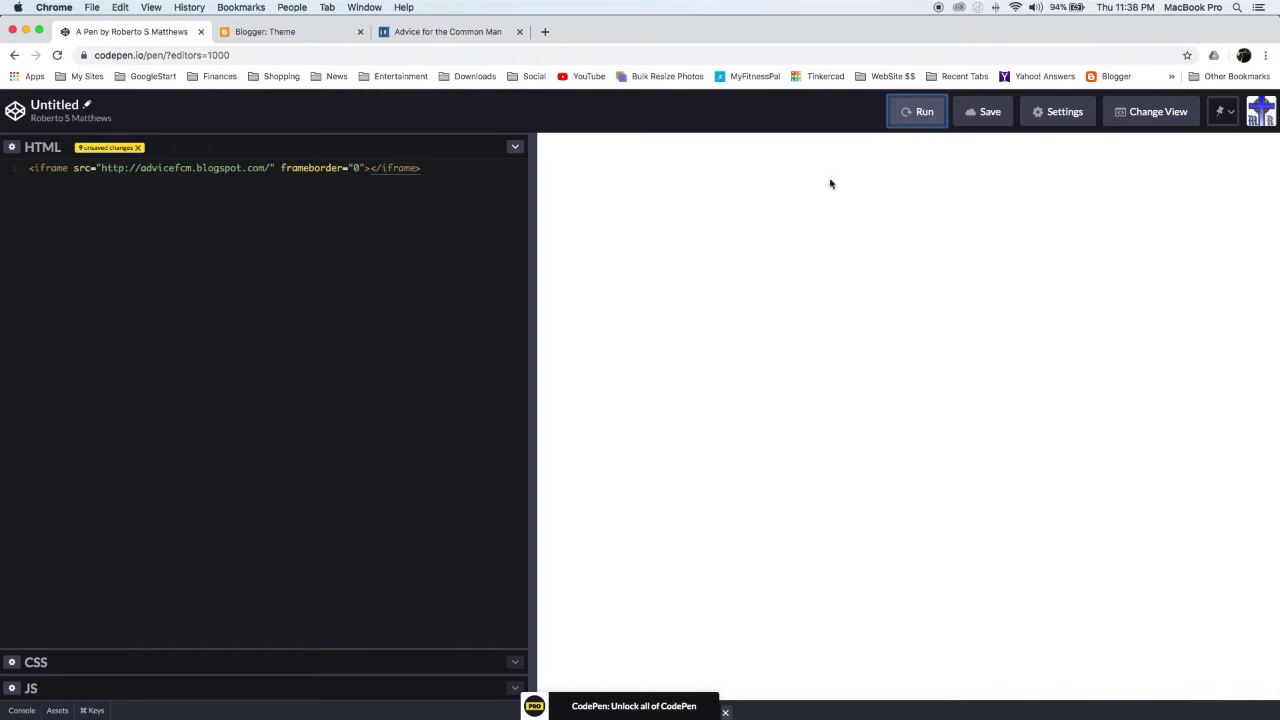
pyautogui.scroll(-3, 635, 222)
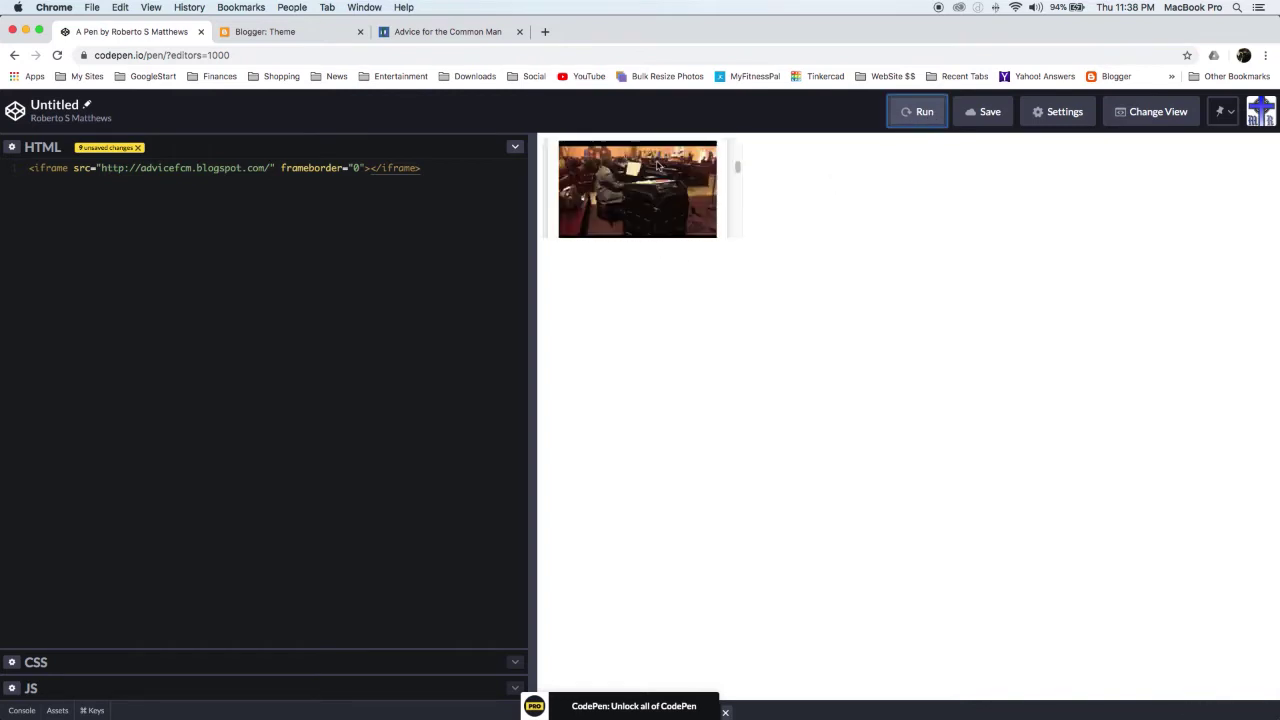
pyautogui.scroll(3, 640, 172)
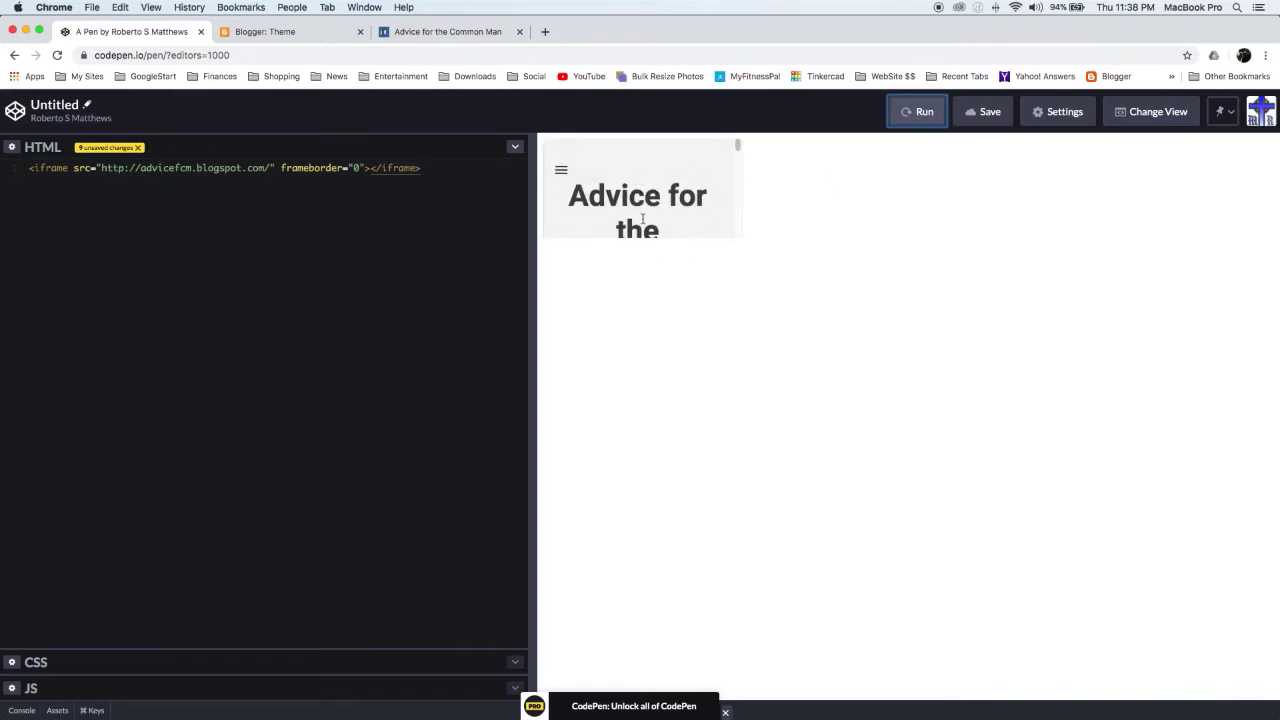
pyautogui.scroll(-2, 643, 218)
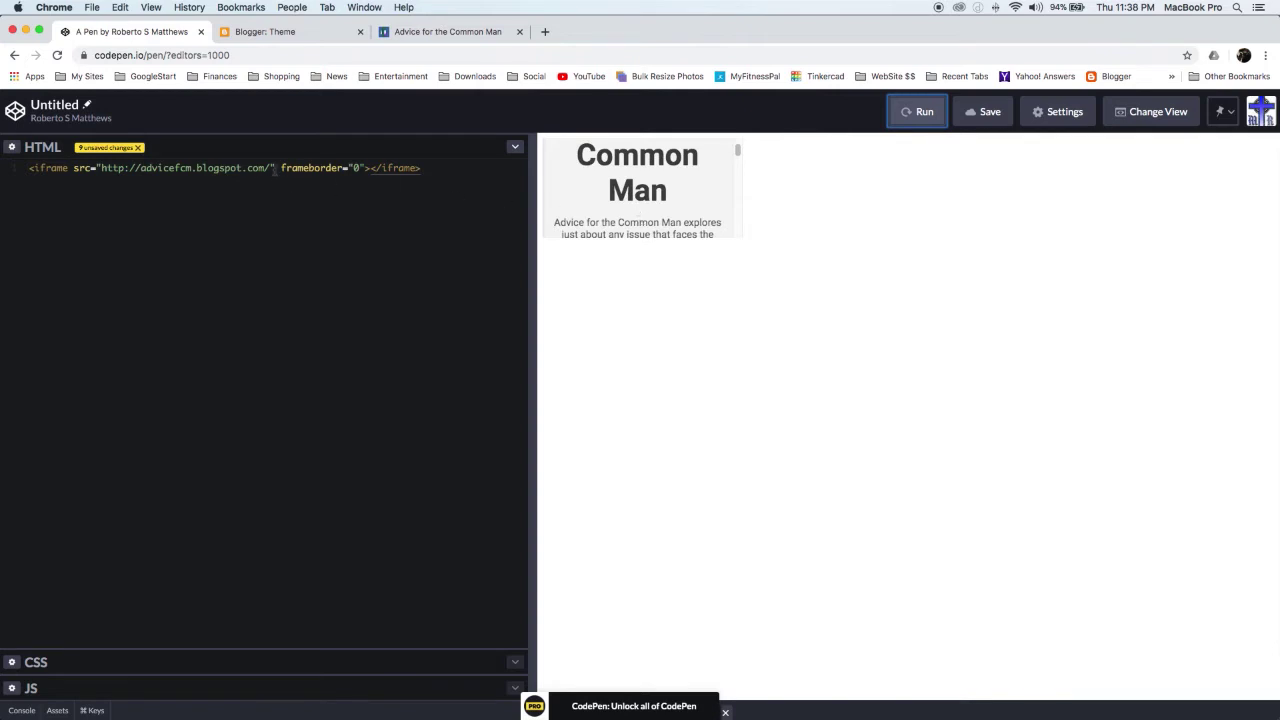
# - Give the iframe a style of width 100% and height 100%
pyautogui.click(366, 168)
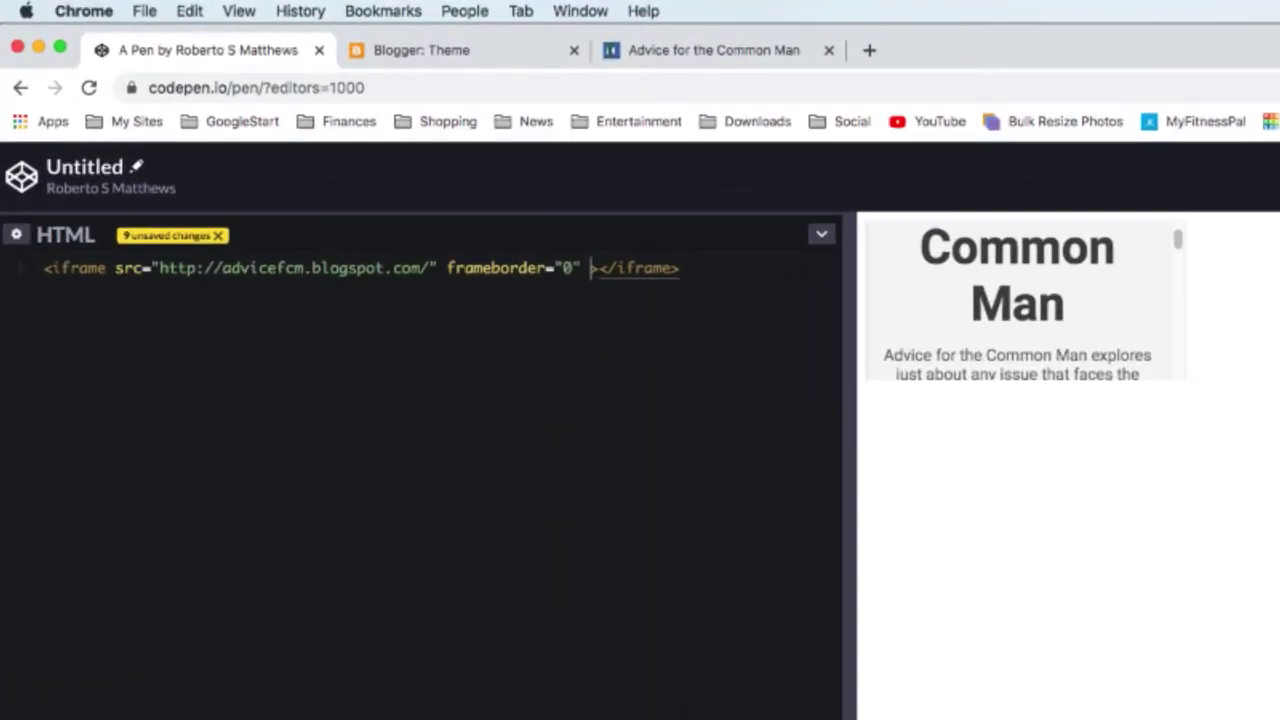
pyautogui.write('style="')
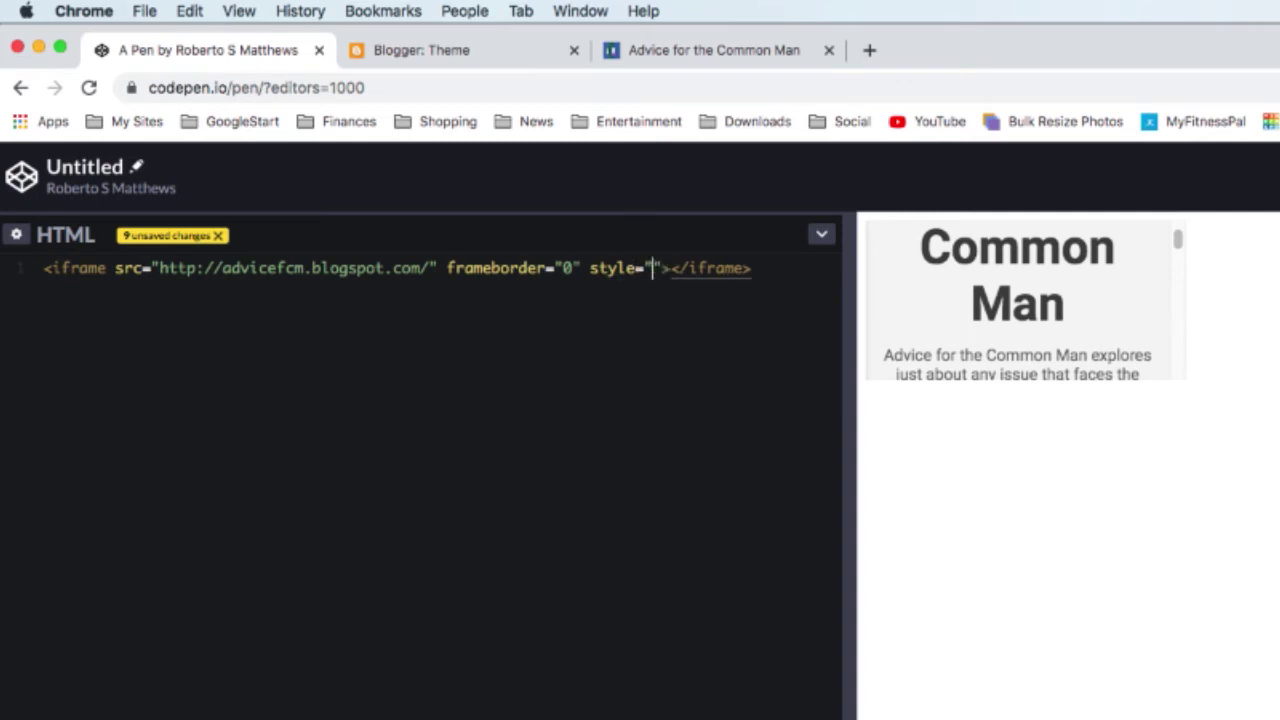
pyautogui.write('width:')
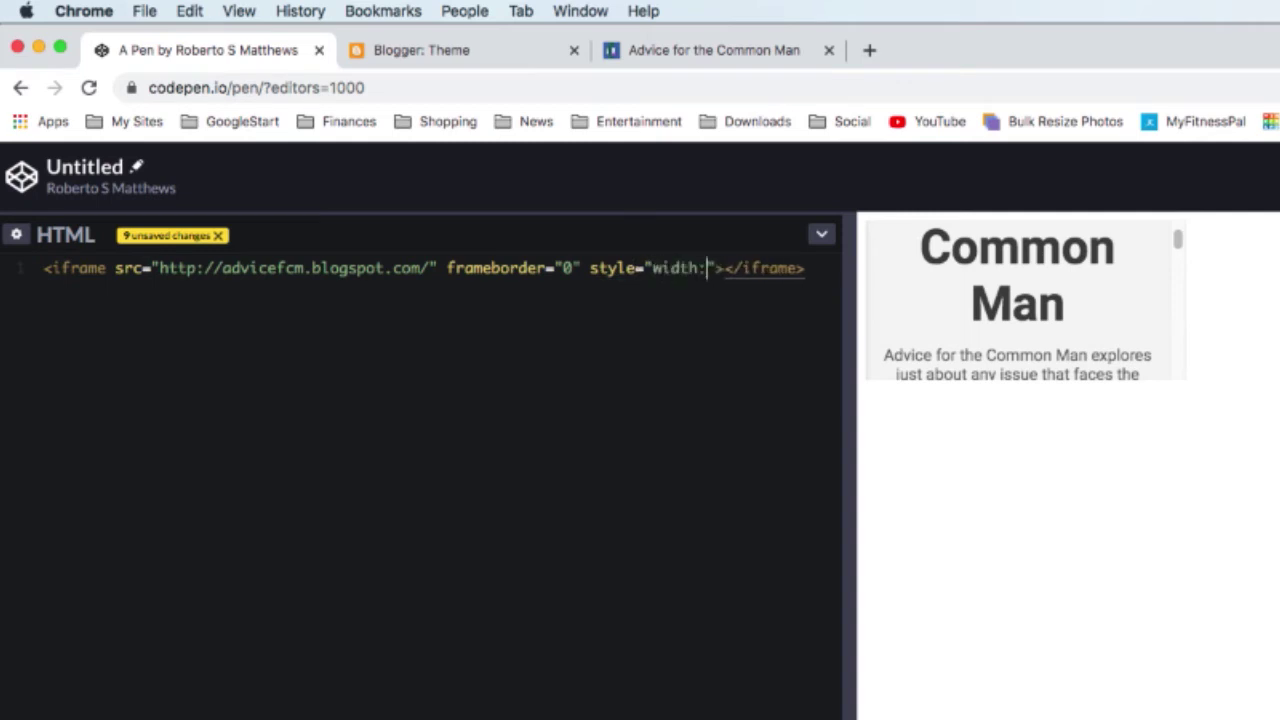
pyautogui.write('100%; height: 100%')
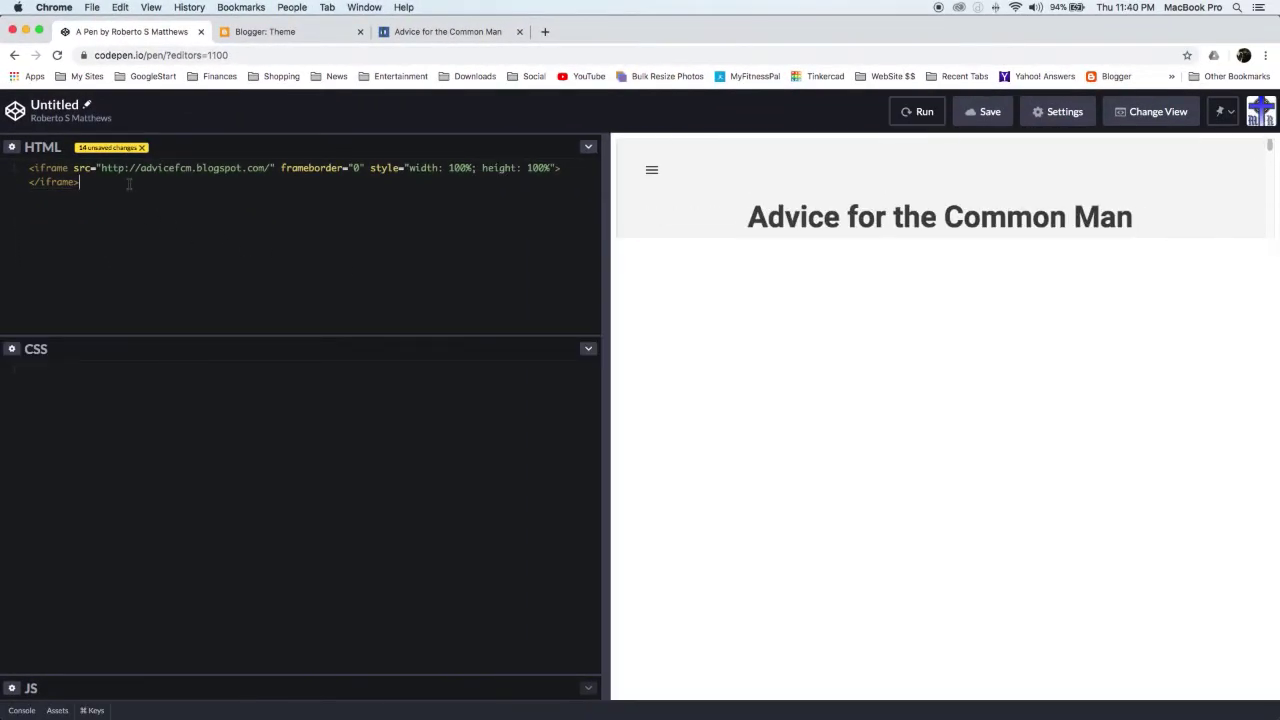
# - Add a p>lorem500 lorem ipsum paragraph below the iframe and rerun the preview
pyautogui.press('Return')
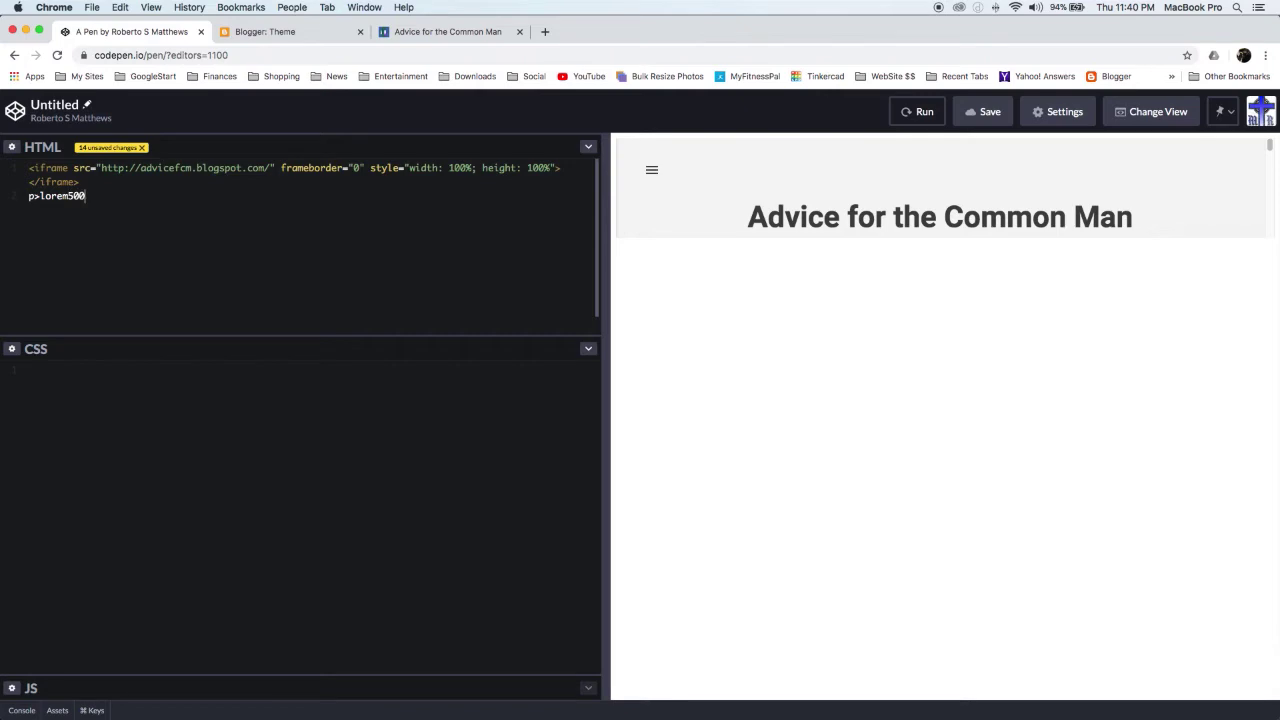
pyautogui.press('Tab')
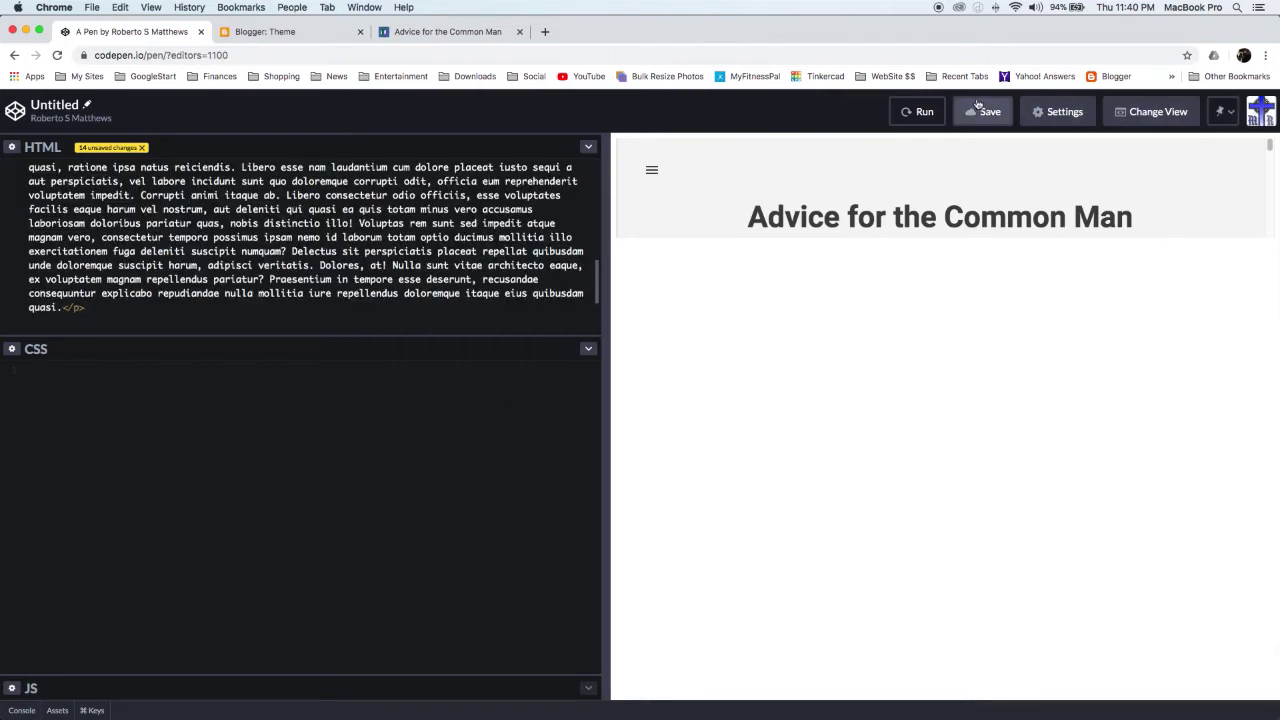
pyautogui.click(918, 111)
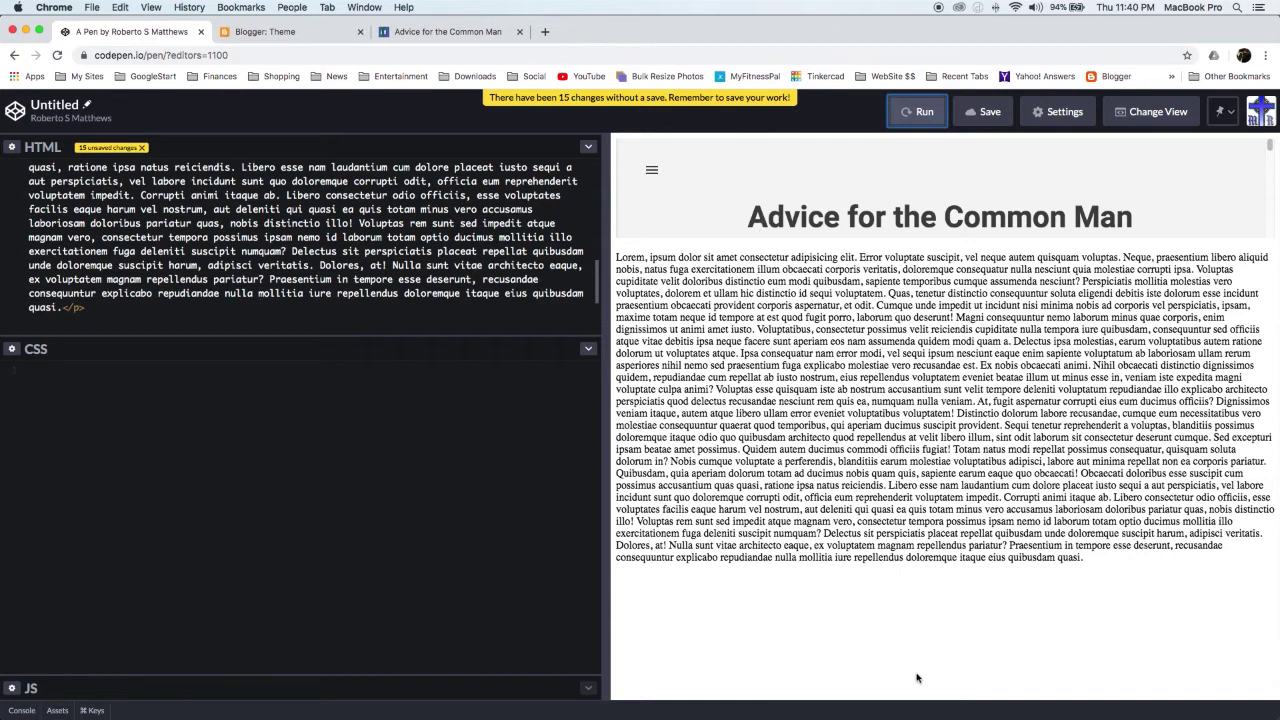
# - Change the iframe height to 100vh and rerun to show the whole blog
pyautogui.scroll(10, 278, 188)
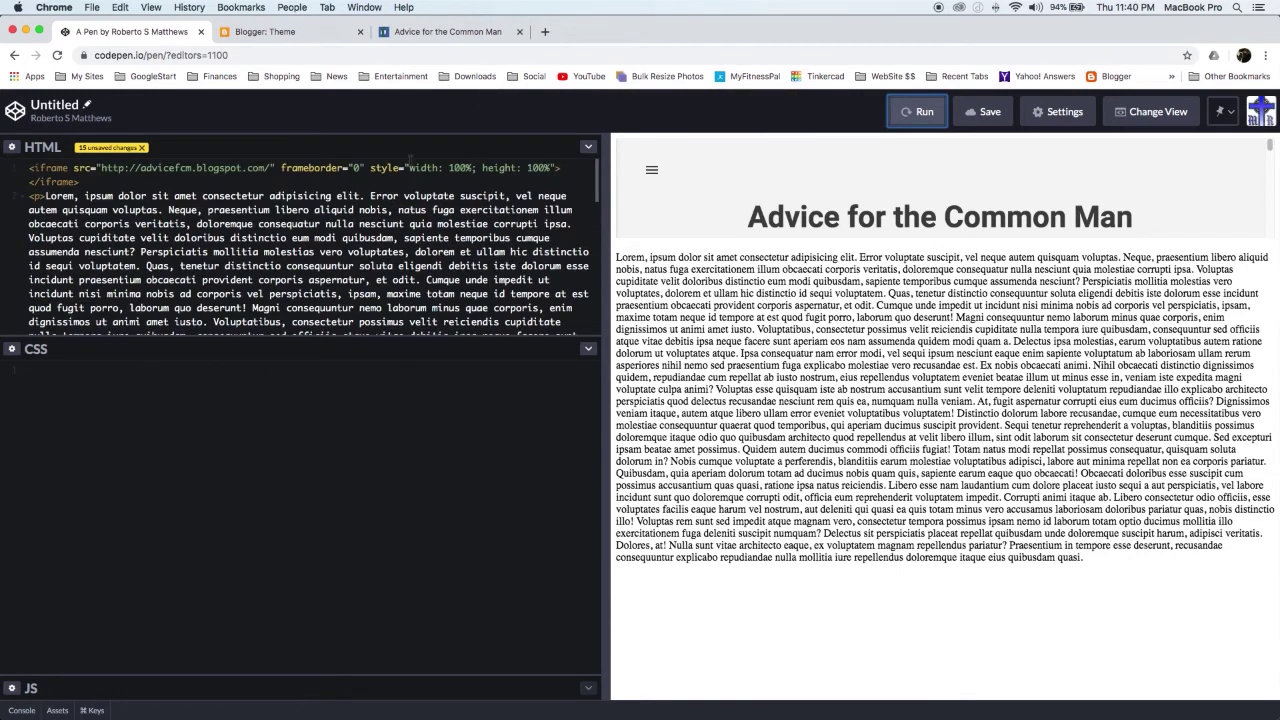
pyautogui.click(557, 168)
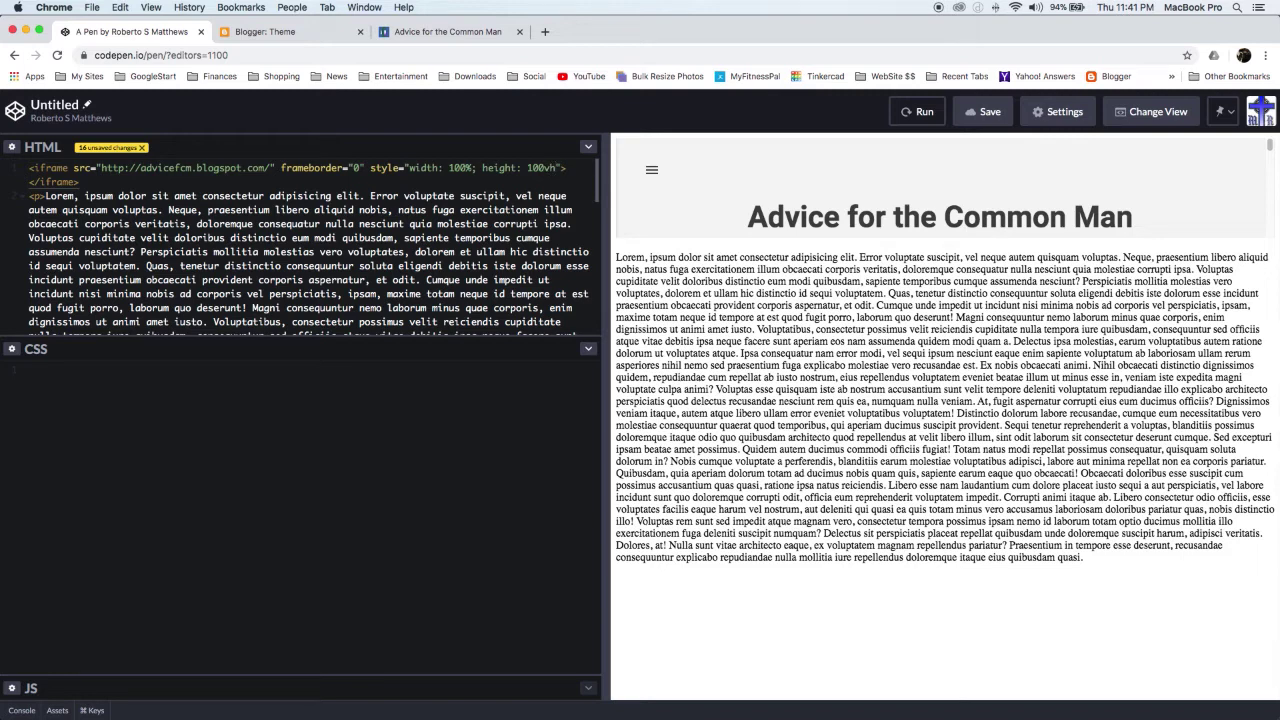
pyautogui.click(934, 116)
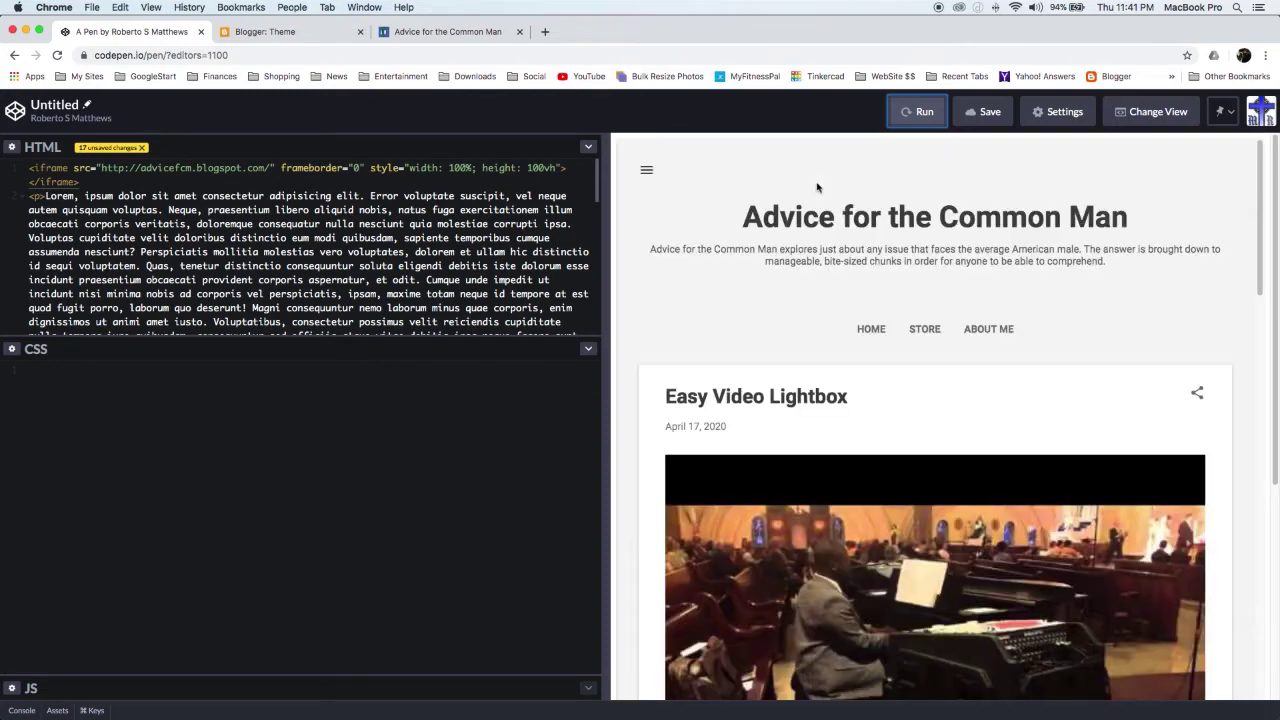
pyautogui.scroll(-5, 895, 287)
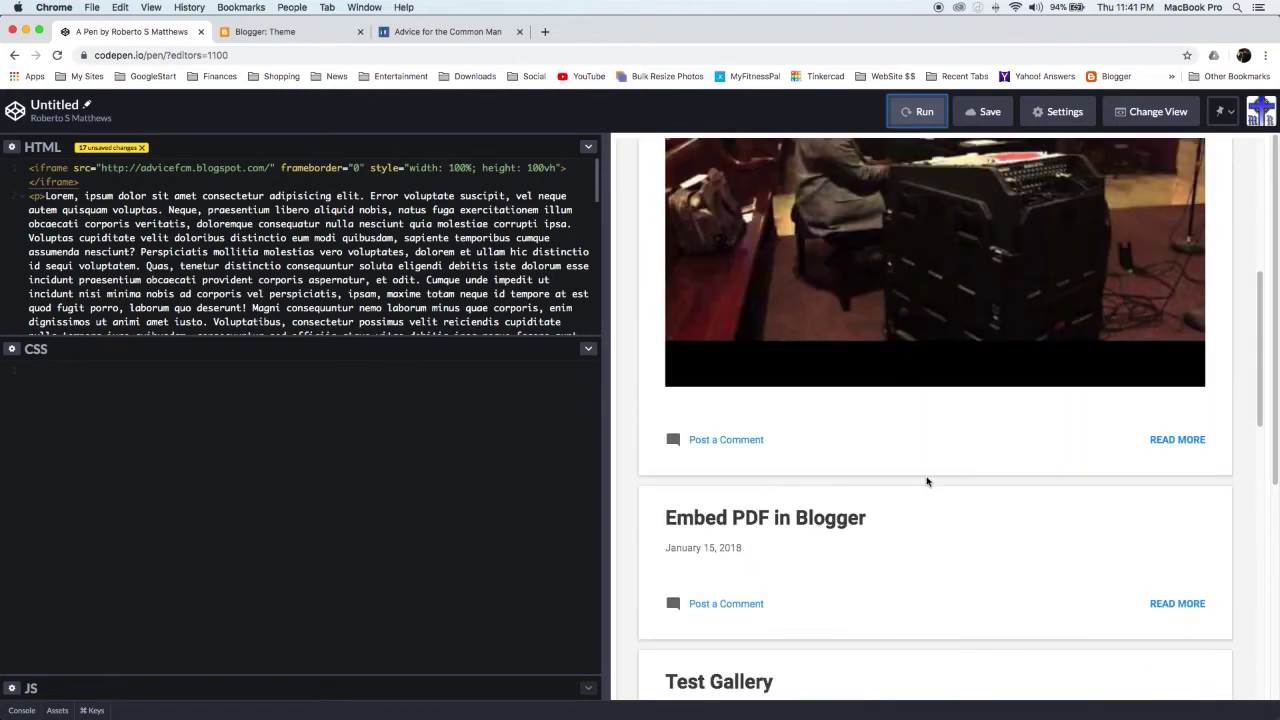
pyautogui.scroll(-8, 927, 481)
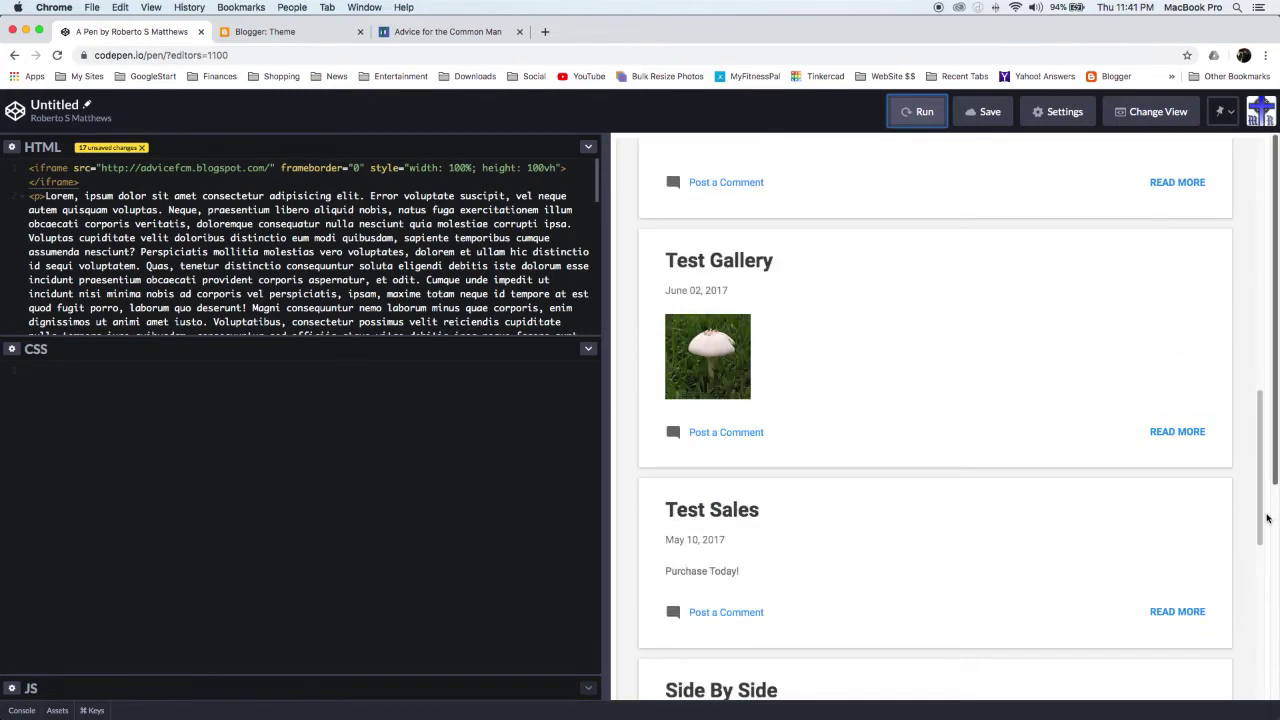
# - Widen the preview and scroll through the embedded blog's layout
pyautogui.moveTo(603, 294); pyautogui.dragTo(305, 297)
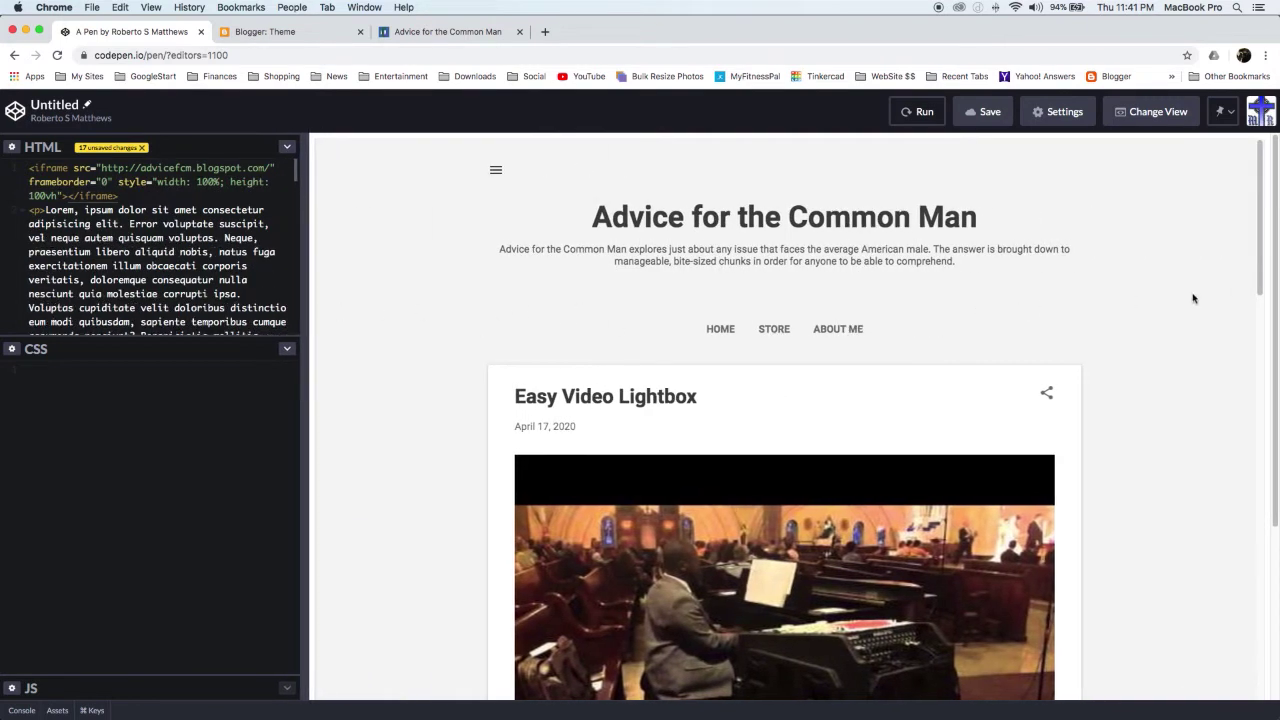
pyautogui.scroll(-1, 1194, 296)
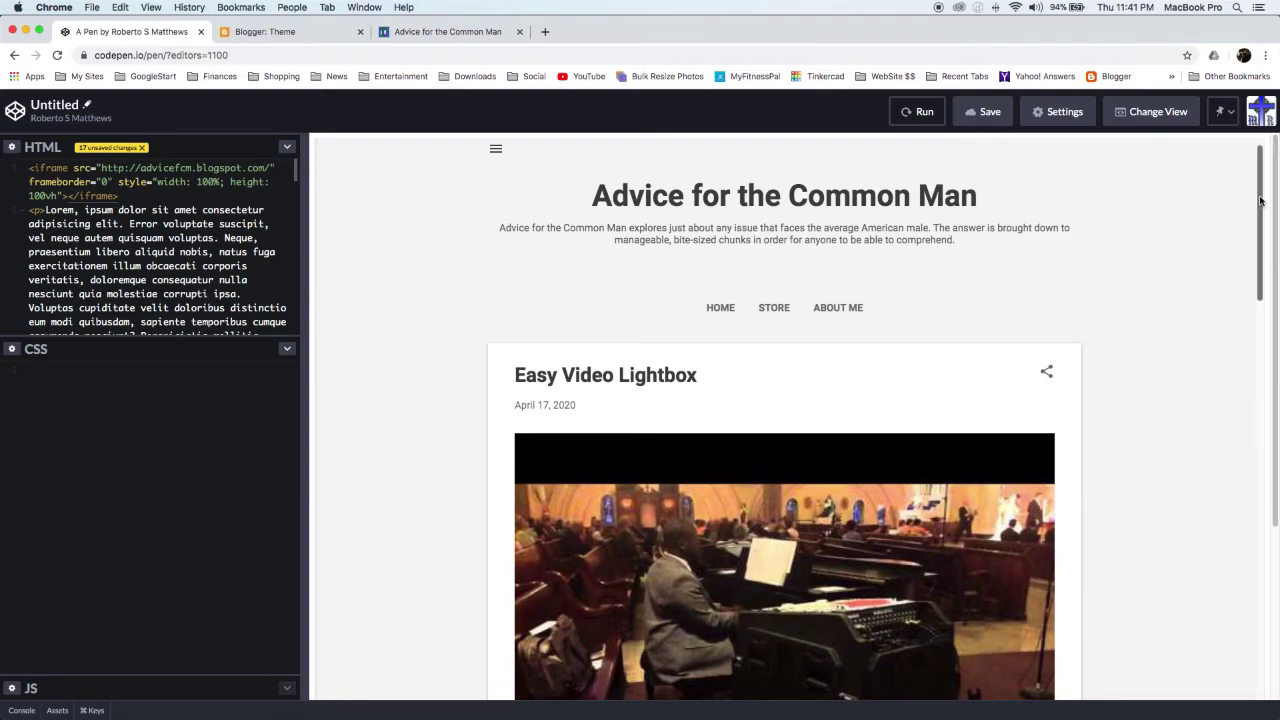
pyautogui.scroll(-15, 1002, 372)
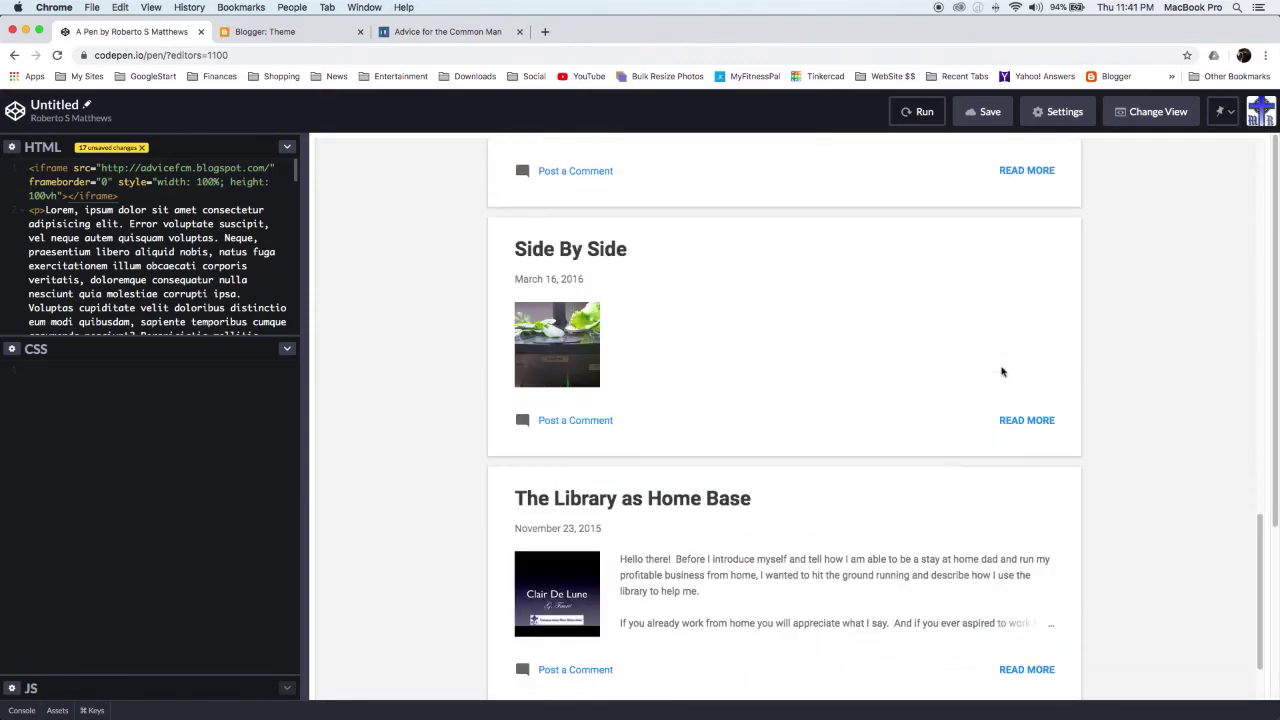
pyautogui.scroll(-10, 1002, 372)
pyautogui.scroll(8, 782, 483)
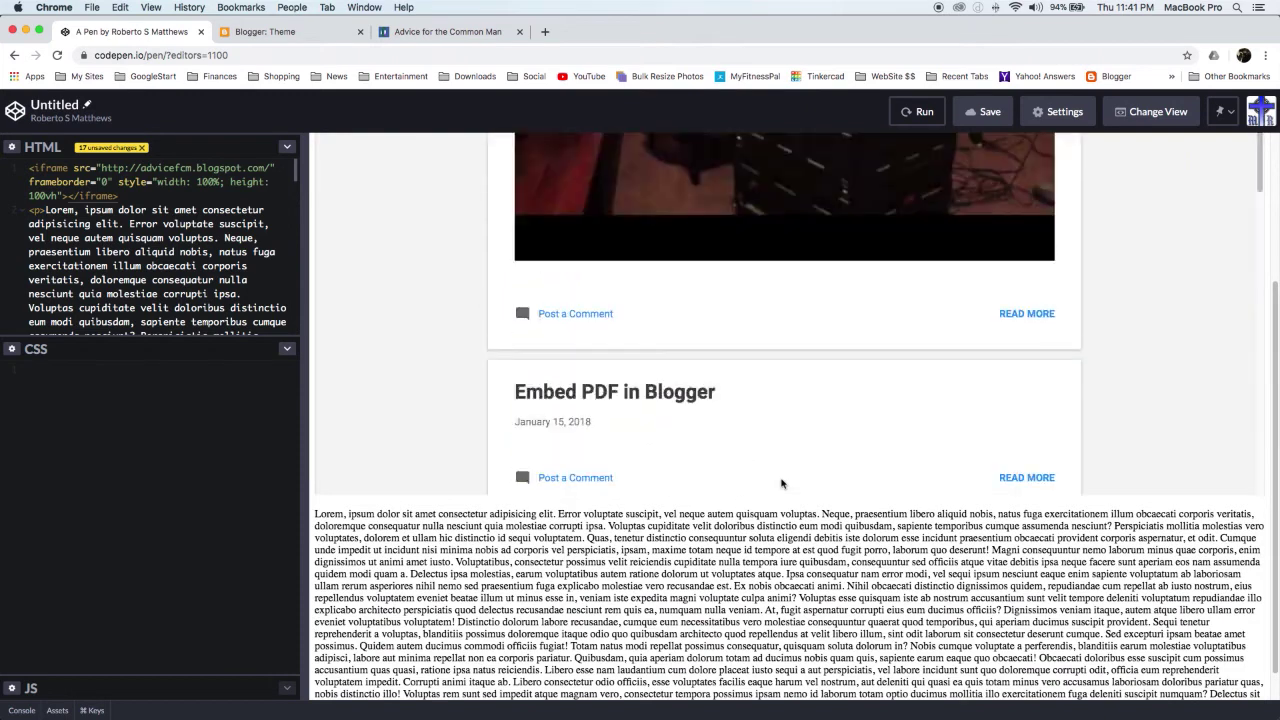
pyautogui.scroll(10, 782, 483)
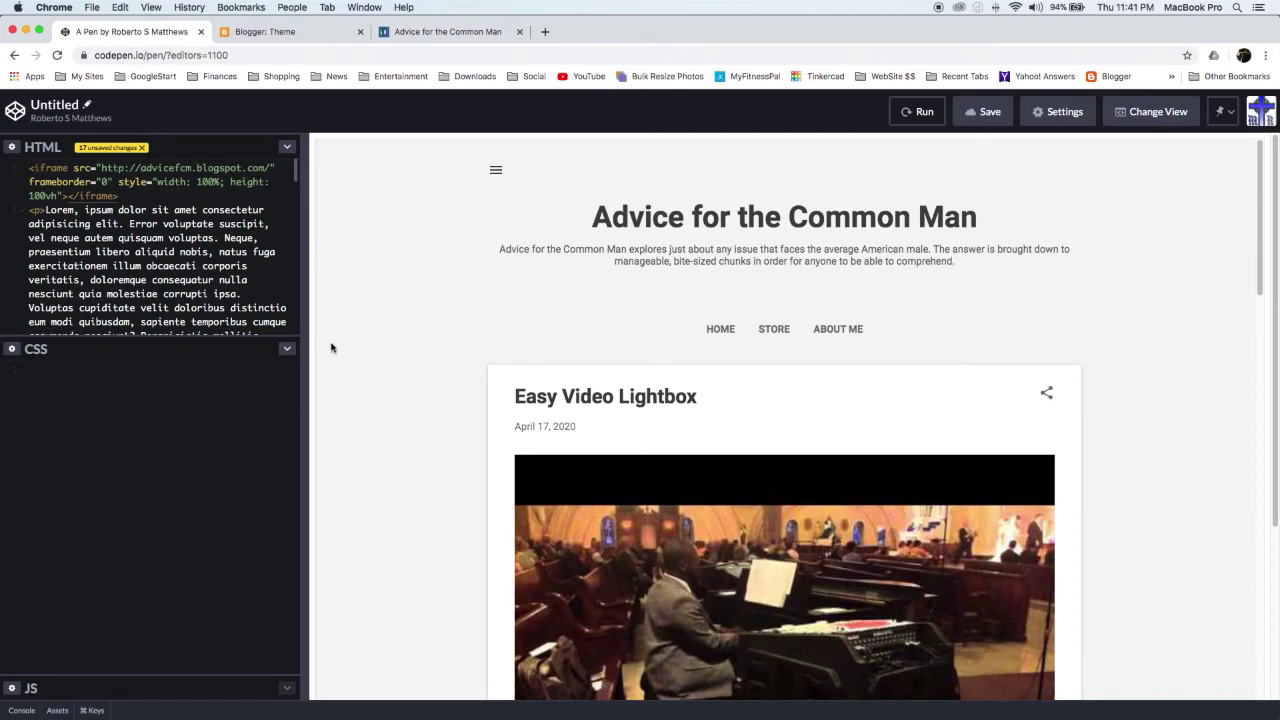
# - Widen the preview further, then narrow it, ending with a wide code editor
pyautogui.moveTo(306, 343); pyautogui.dragTo(150, 360)
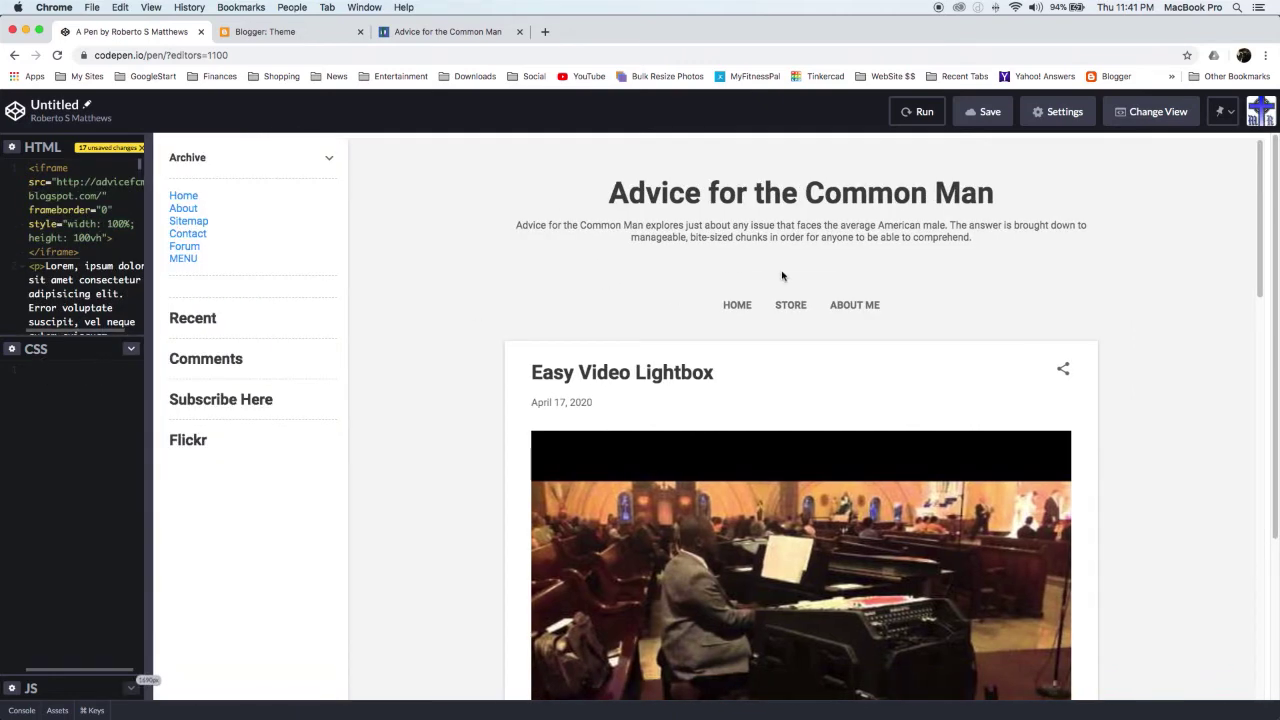
pyautogui.scroll(-5, 782, 276)
pyautogui.scroll(5, 770, 345)
pyautogui.scroll(-1, 1229, 200)
pyautogui.scroll(1, 1240, 180)
pyautogui.moveTo(149, 290); pyautogui.dragTo(300, 296)
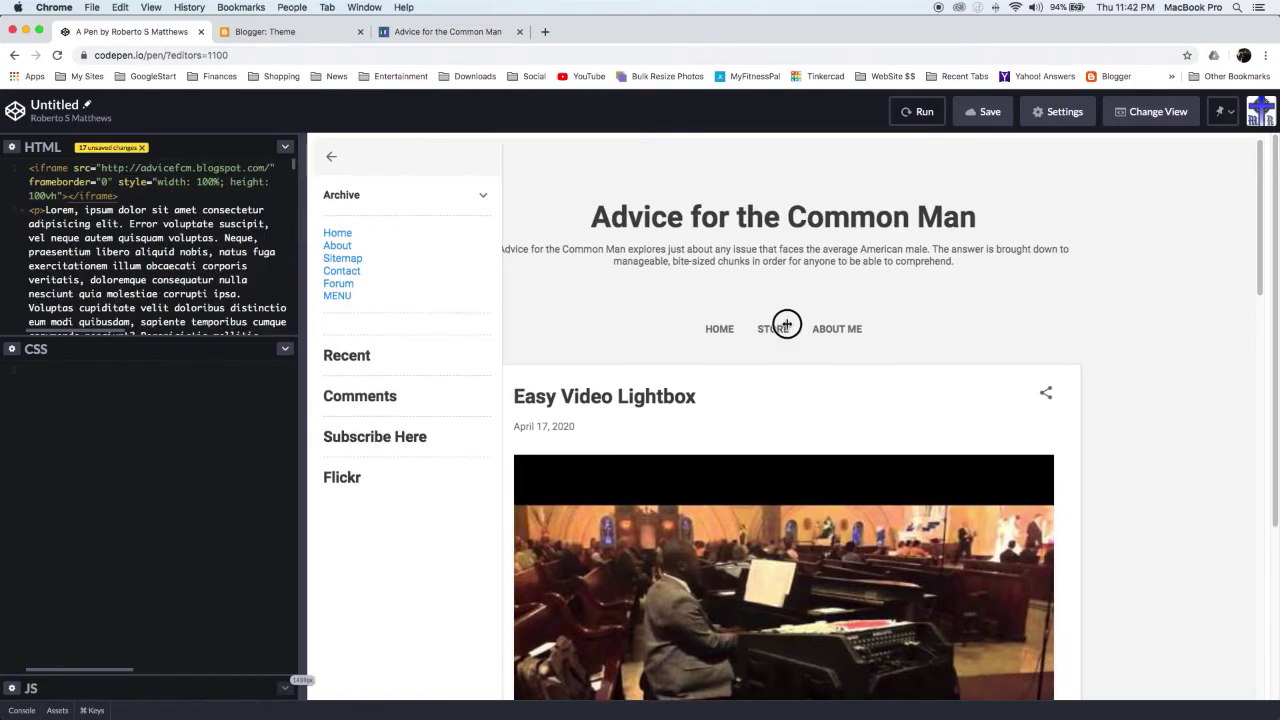
pyautogui.moveTo(787, 325); pyautogui.dragTo(935, 340)
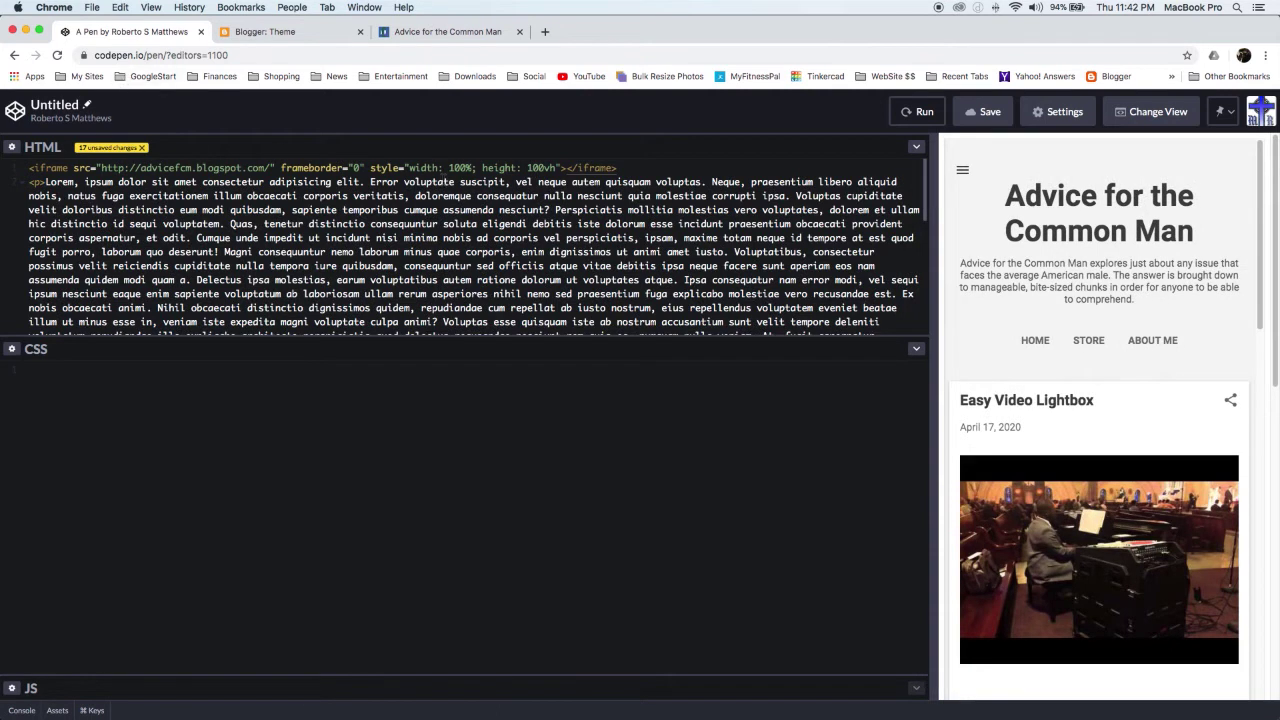
# - Add max-width: 900px to the iframe style and check the limit in a wide preview
pyautogui.click(566, 165)
pyautogui.write('; max-width: ')
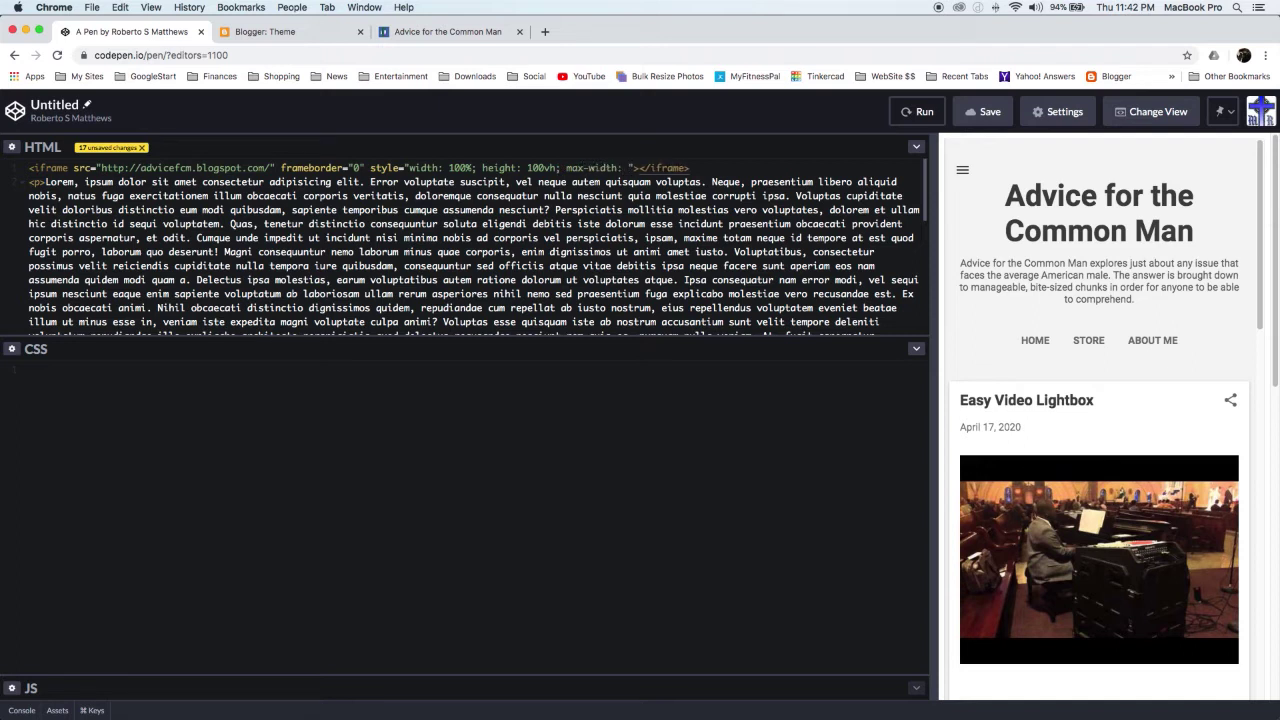
pyautogui.write('900px;')
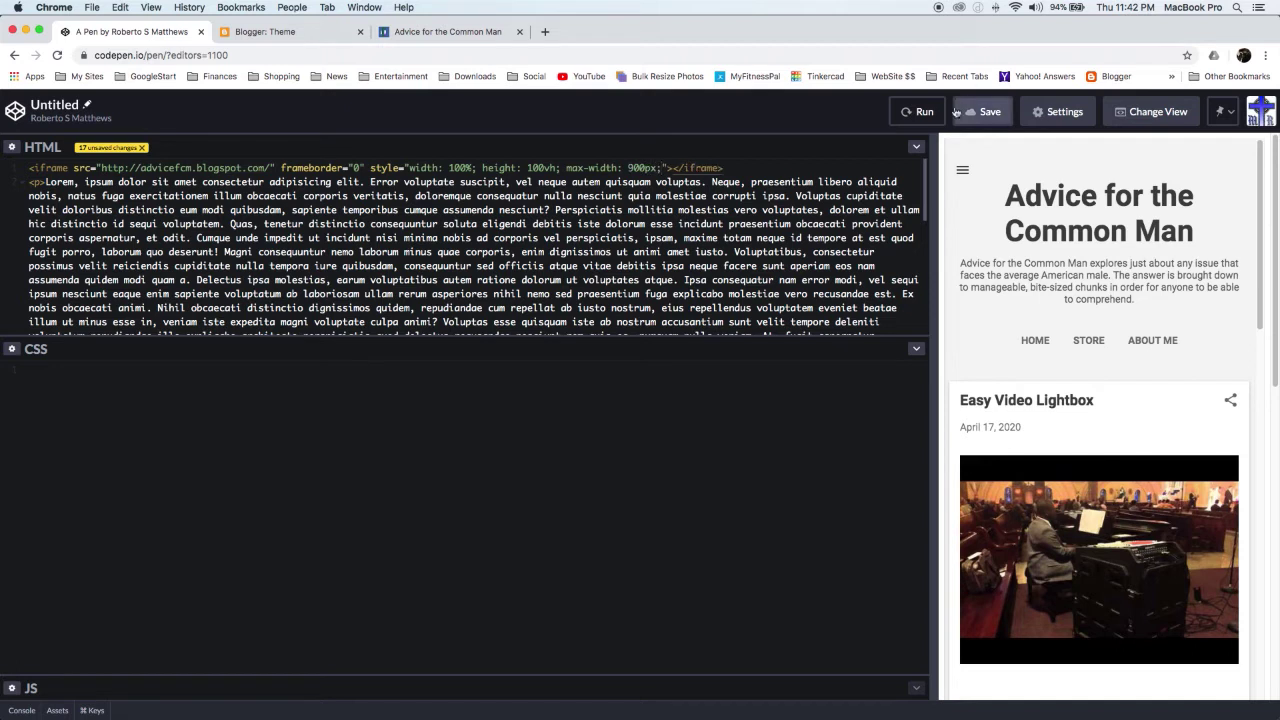
pyautogui.click(920, 116)
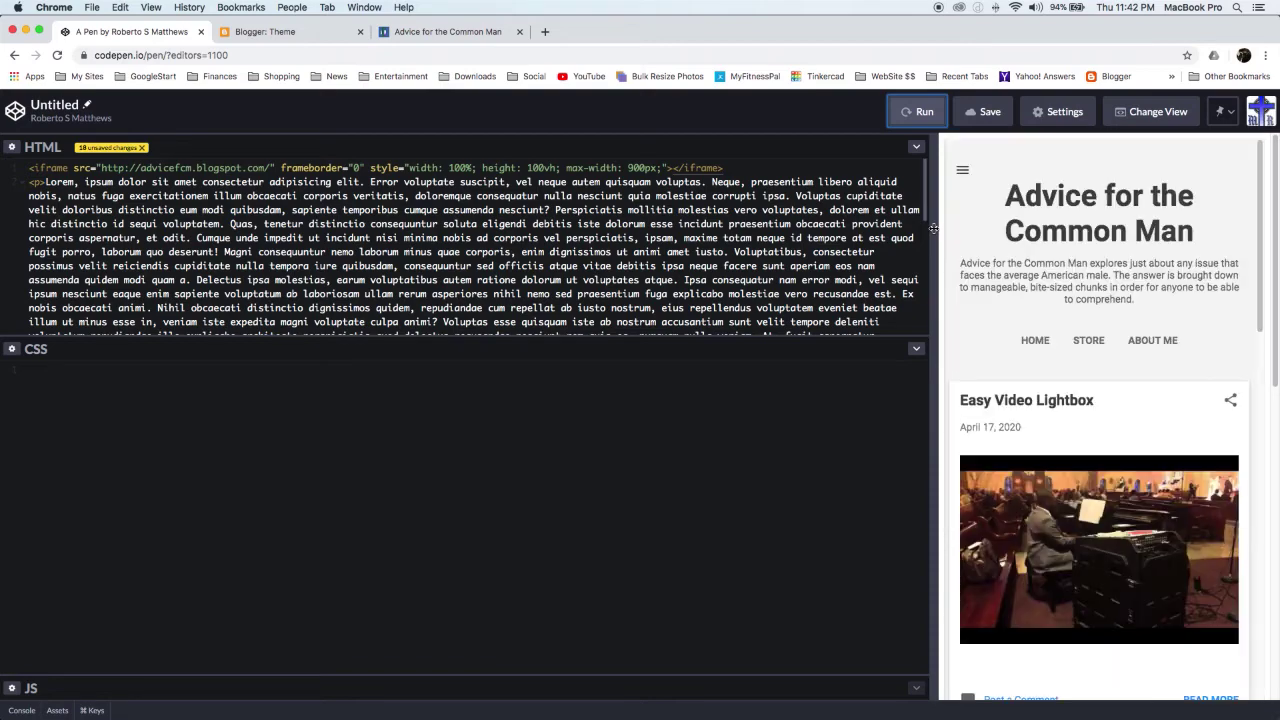
pyautogui.moveTo(933, 228); pyautogui.dragTo(150, 290)
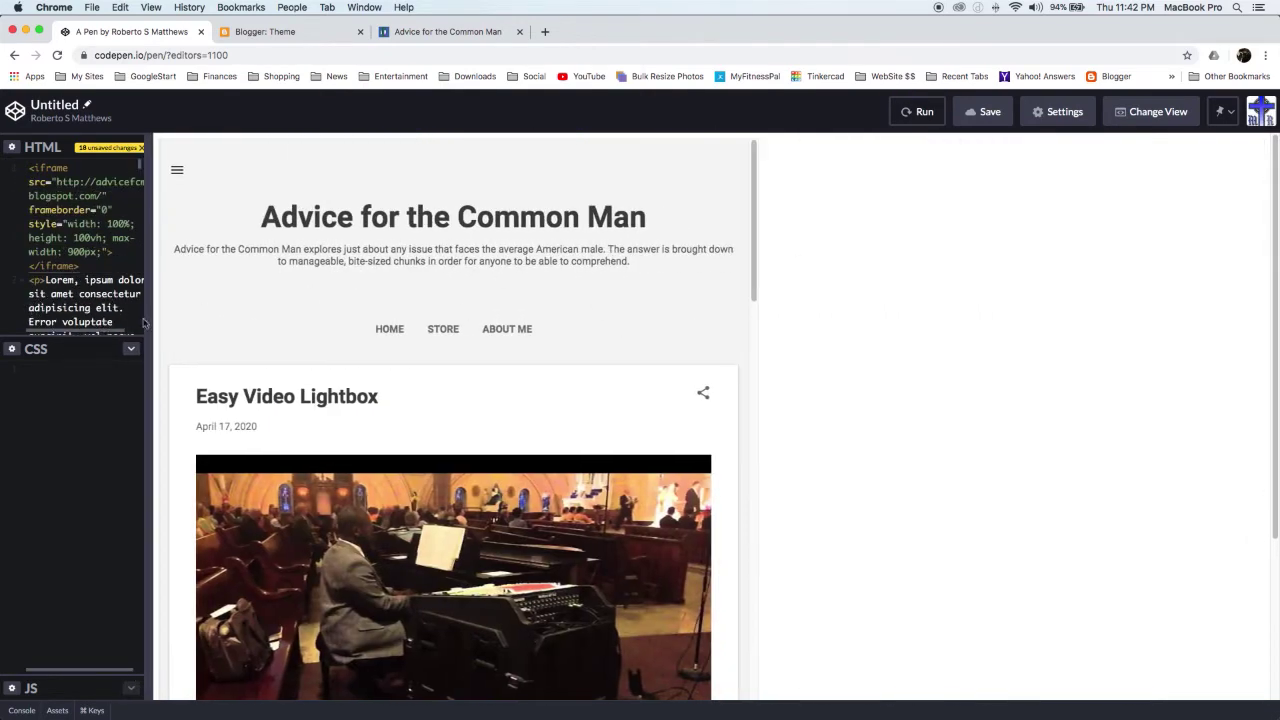
pyautogui.moveTo(152, 313); pyautogui.dragTo(920, 330)
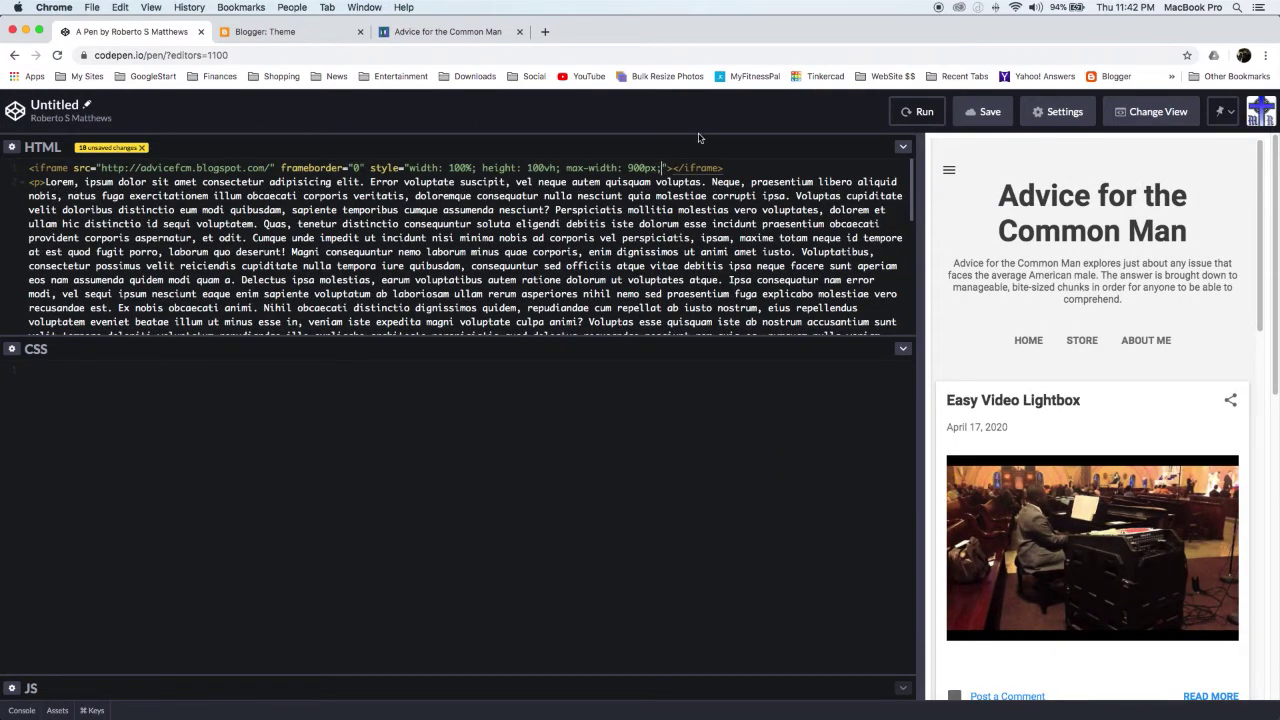
# - Add display: block and margin: 0 auto to the iframe style, then check the centred blog
pyautogui.write('displah:')
pyautogui.press('BackSpace')
pyautogui.press('BackSpace')
pyautogui.press('BackSpace')
pyautogui.write('y: block; margicn')
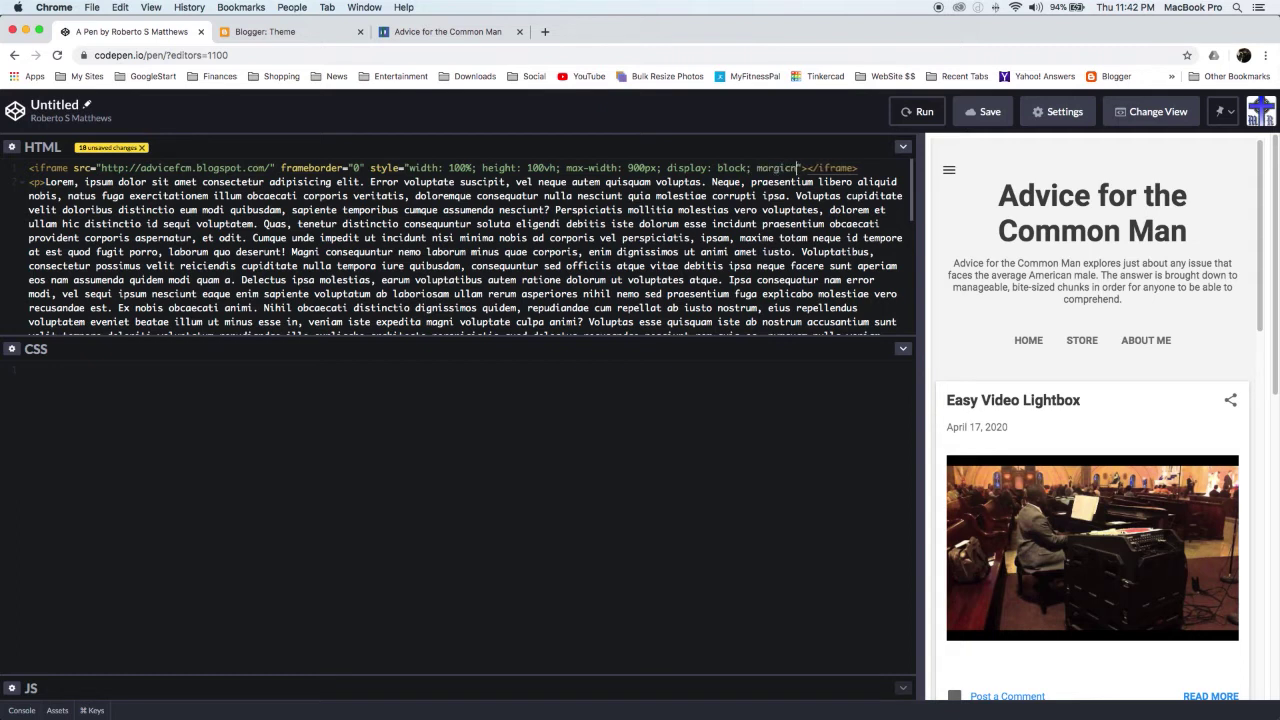
pyautogui.press('BackSpace')
pyautogui.press('BackSpace')
pyautogui.write('n: 0 auto;')
pyautogui.click(924, 120)
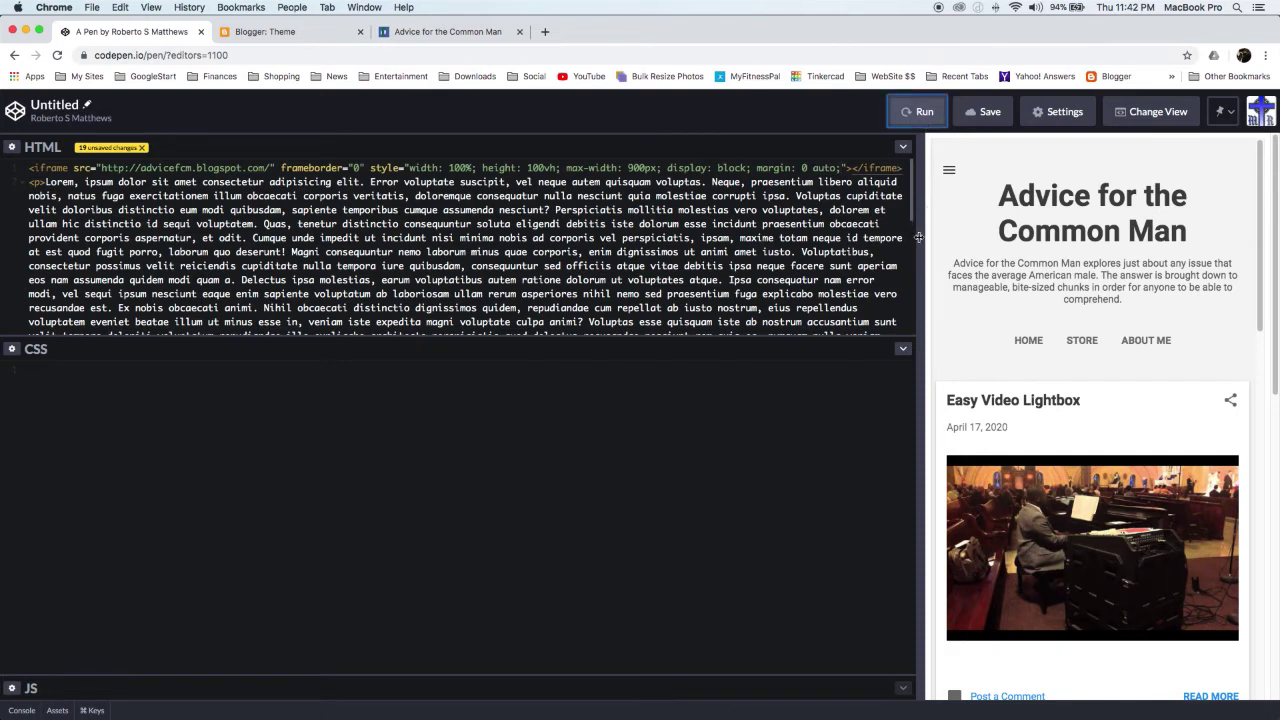
pyautogui.moveTo(918, 237); pyautogui.dragTo(340, 345)
# - Scroll the centred blog in the wide CodePen preview, then restore the editor and select the iframe code
pyautogui.scroll(-3, 1221, 334)
pyautogui.scroll(3, 1191, 345)
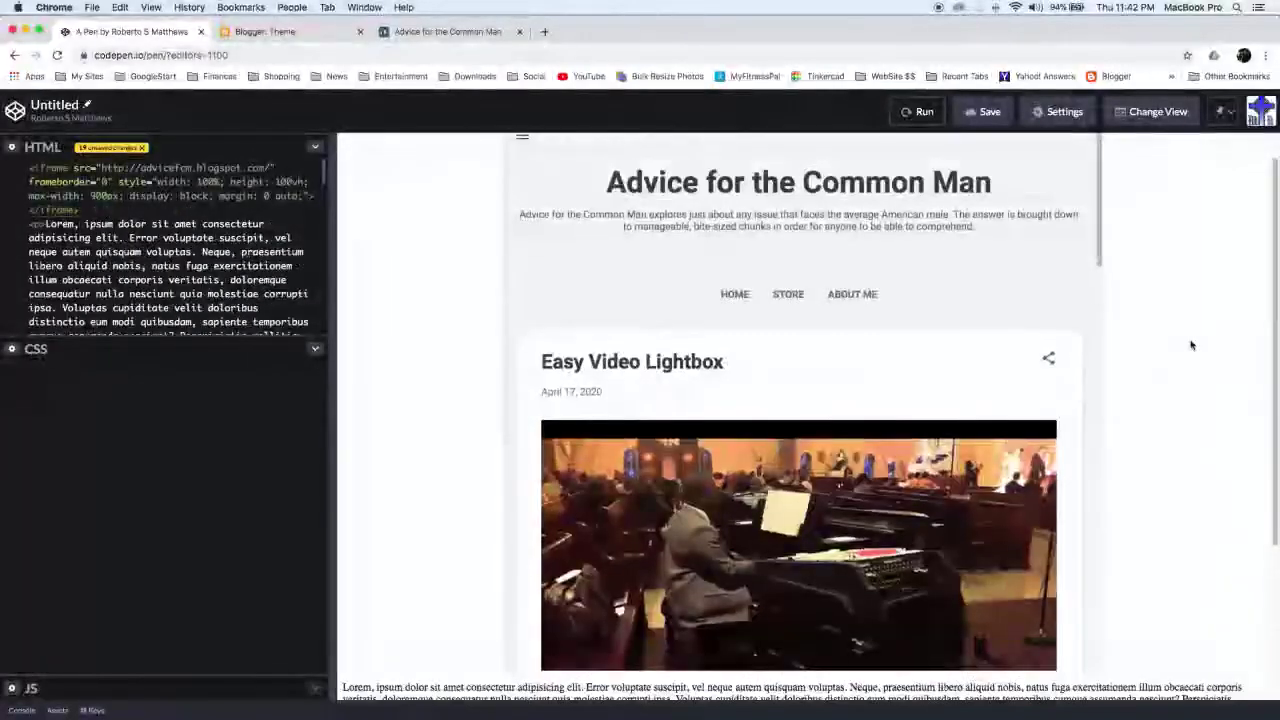
pyautogui.scroll(-3, 1191, 345)
pyautogui.scroll(3, 1191, 345)
pyautogui.scroll(-3, 891, 306)
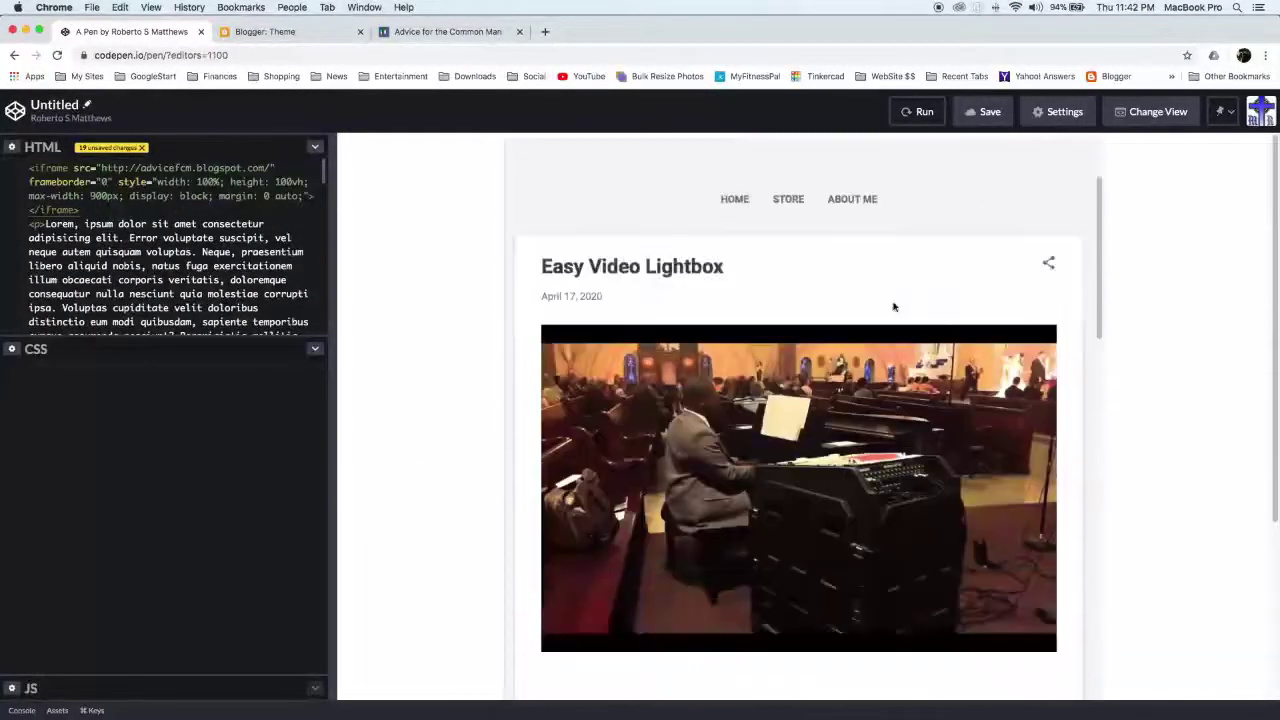
pyautogui.scroll(3, 891, 306)
pyautogui.scroll(-10, 894, 308)
pyautogui.scroll(6, 894, 308)
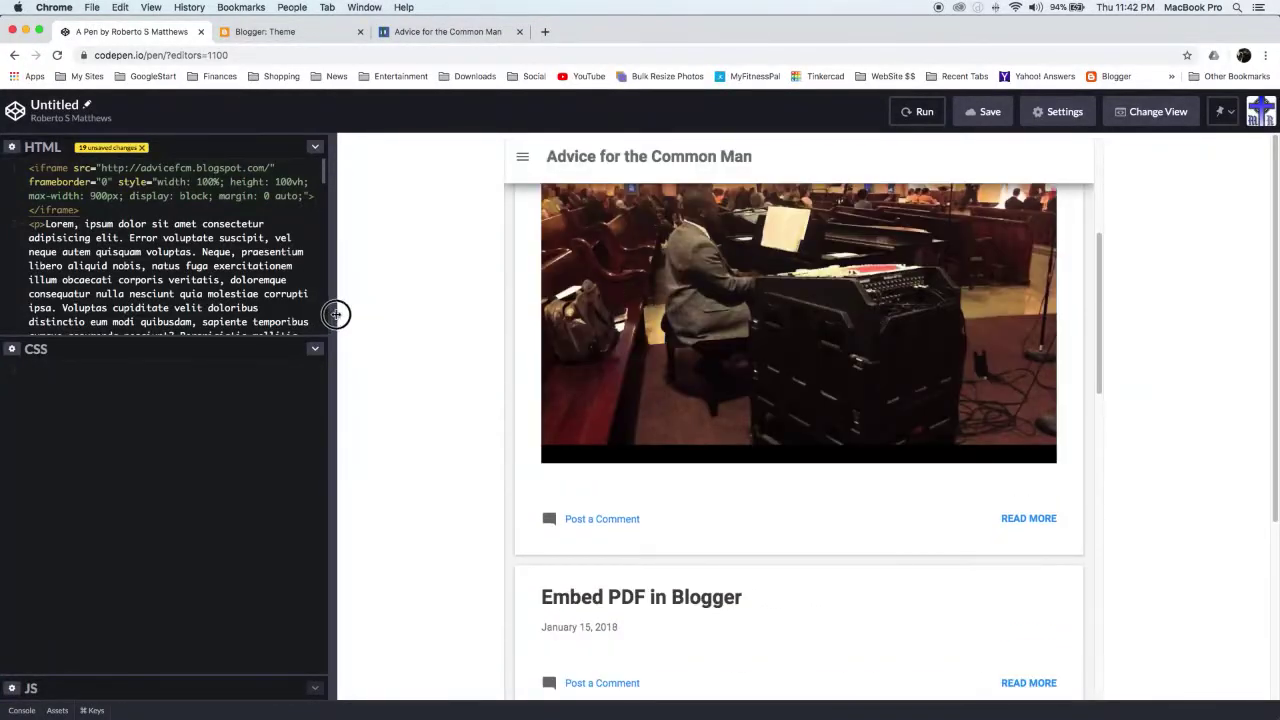
pyautogui.moveTo(334, 311); pyautogui.dragTo(897, 214)
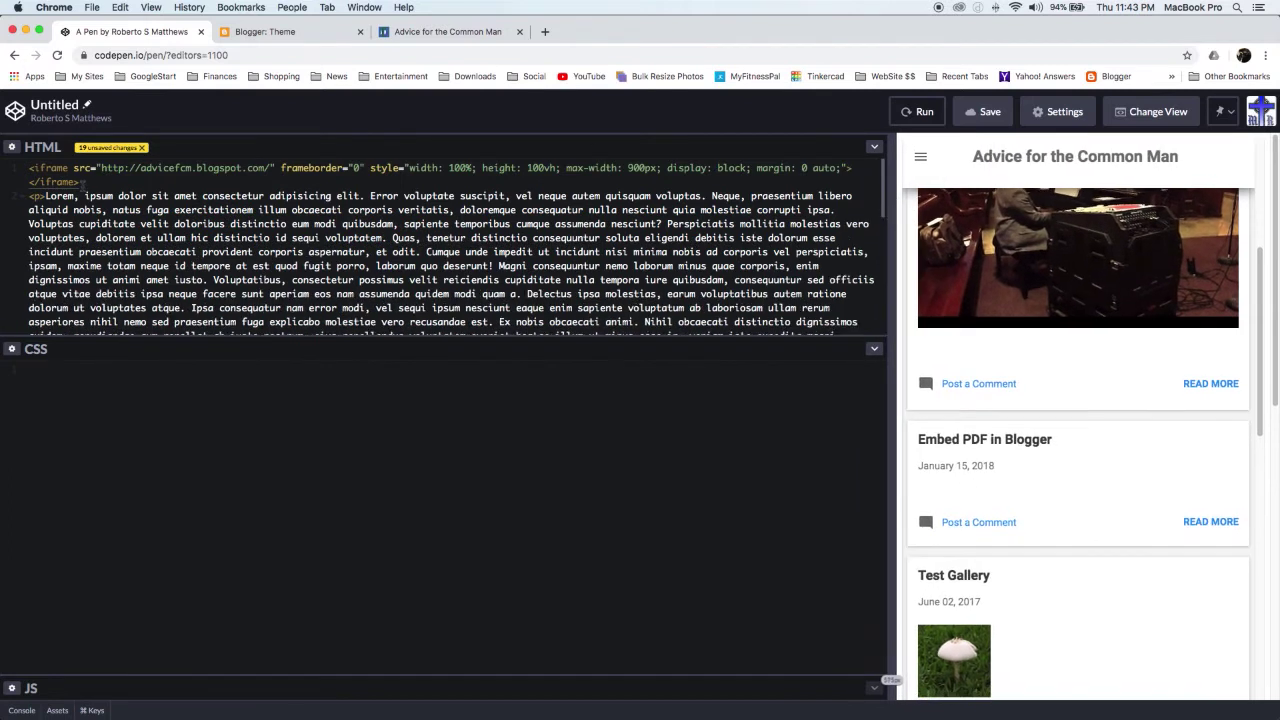
pyautogui.click(7, 166)
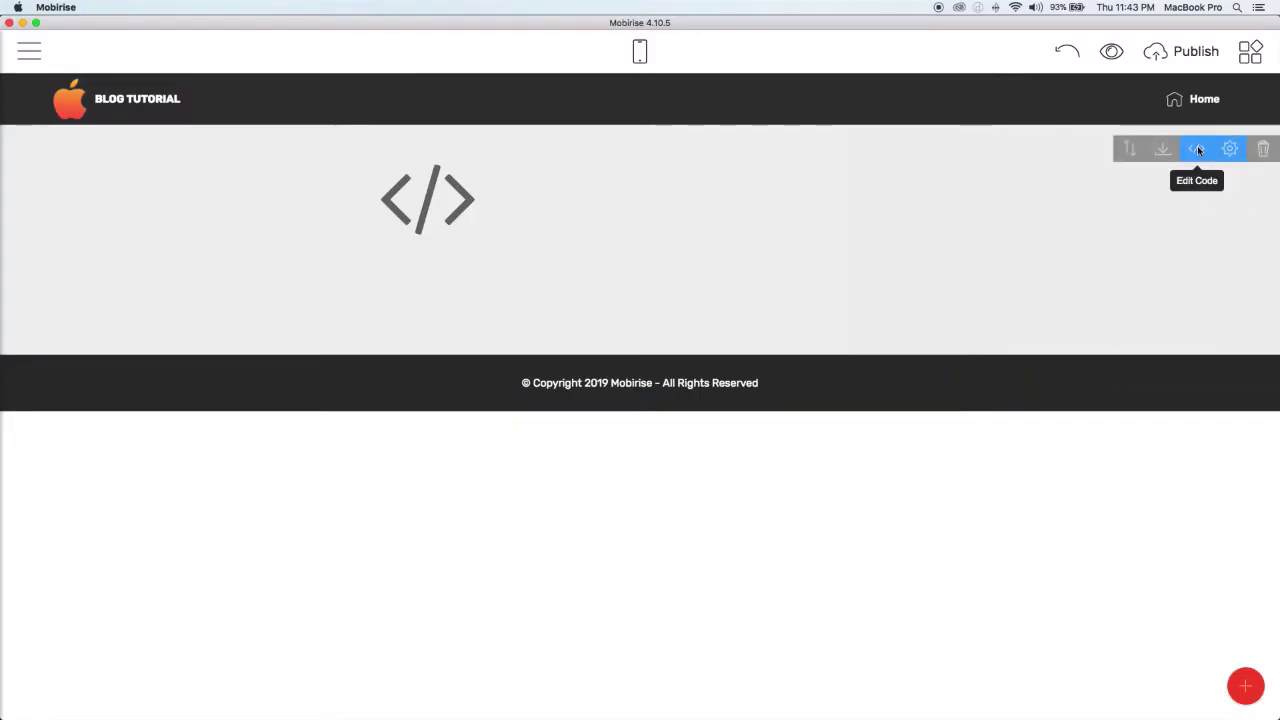
# - Replace the custom HTML block's placeholder code with the advicefcm.blogspot.com iframe code and save it
pyautogui.click(1198, 150)
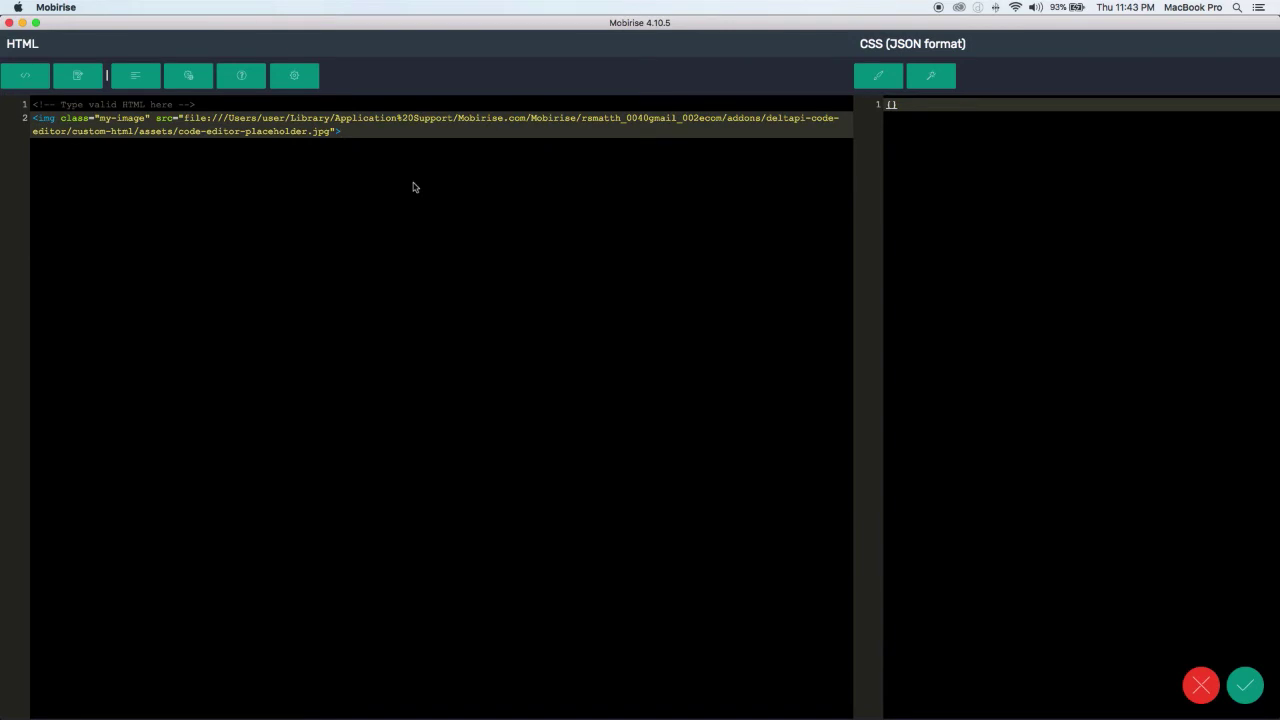
pyautogui.press('super+a')
pyautogui.write('<iframe src="http://advicefcm.blogspot.com/" frameborder="0" style="width: 100%; height: 100vh; max-width: 900px; display: block; margin: 0 auto;"></iframe>')
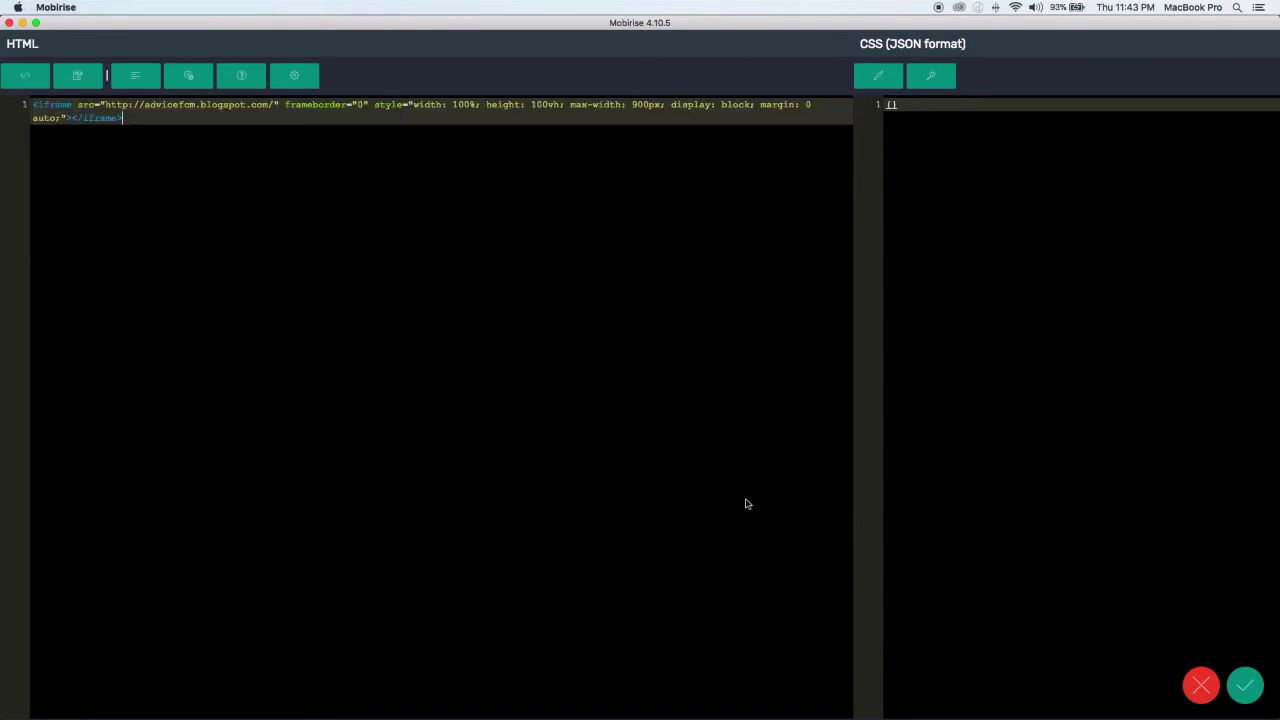
pyautogui.click(1245, 685)
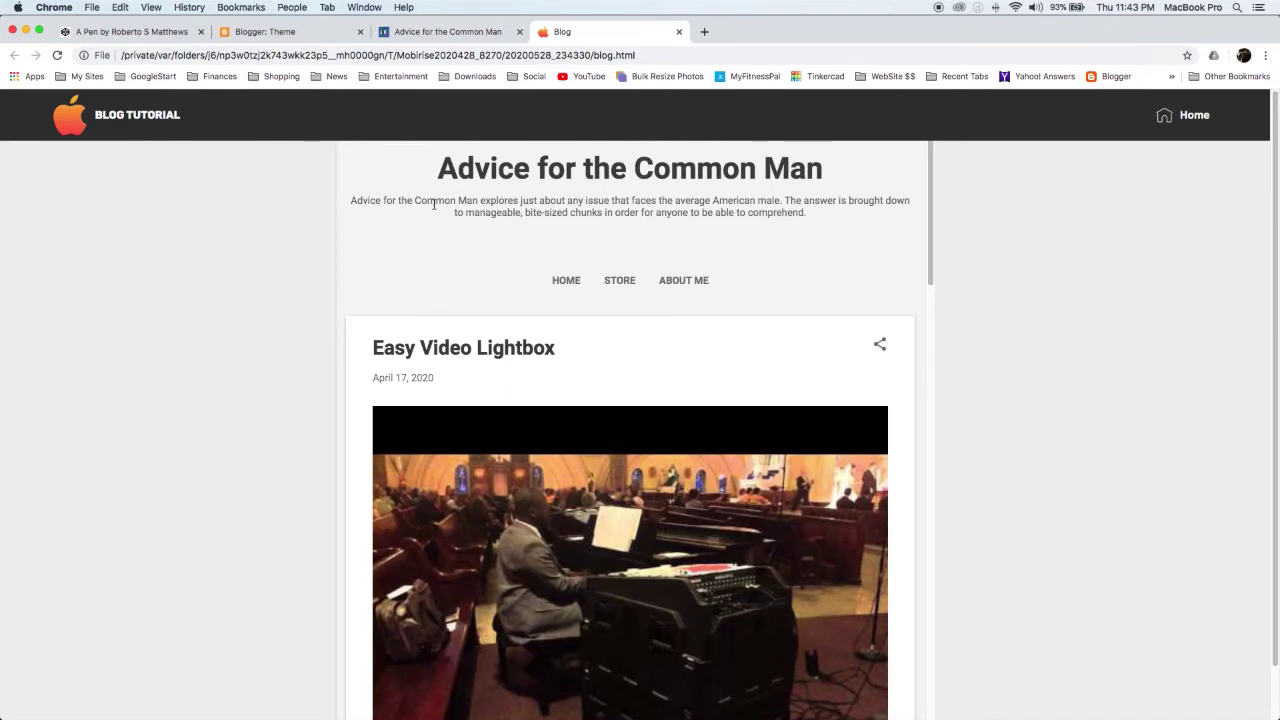
pyautogui.scroll(-2, 1027, 215)
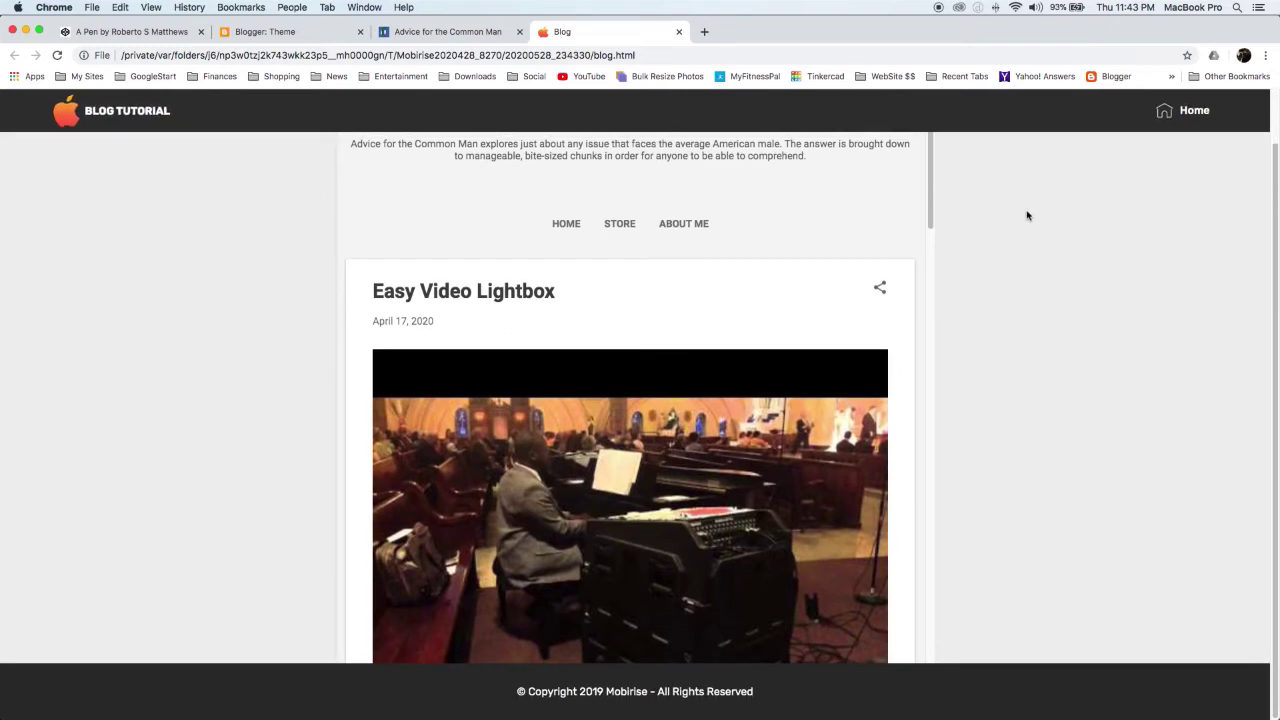
pyautogui.scroll(2, 1027, 215)
pyautogui.scroll(-2, 1010, 226)
pyautogui.scroll(2, 1000, 235)
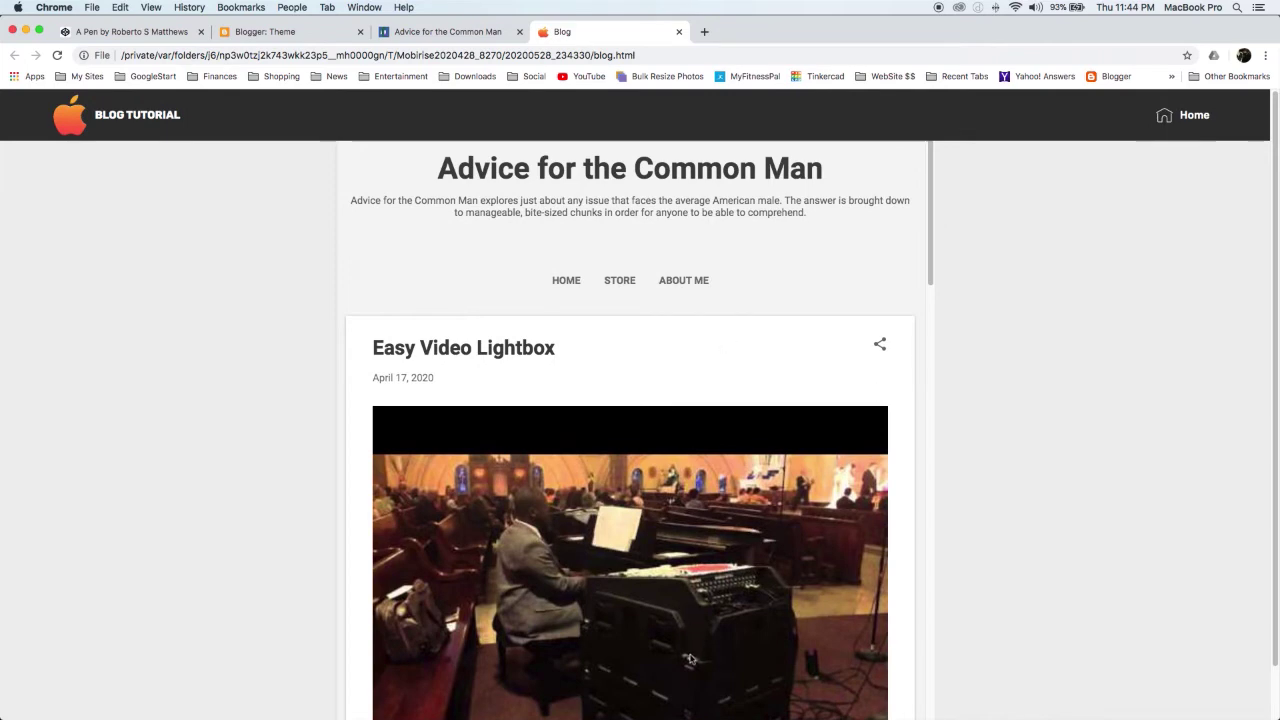
pyautogui.scroll(-10, 731, 251)
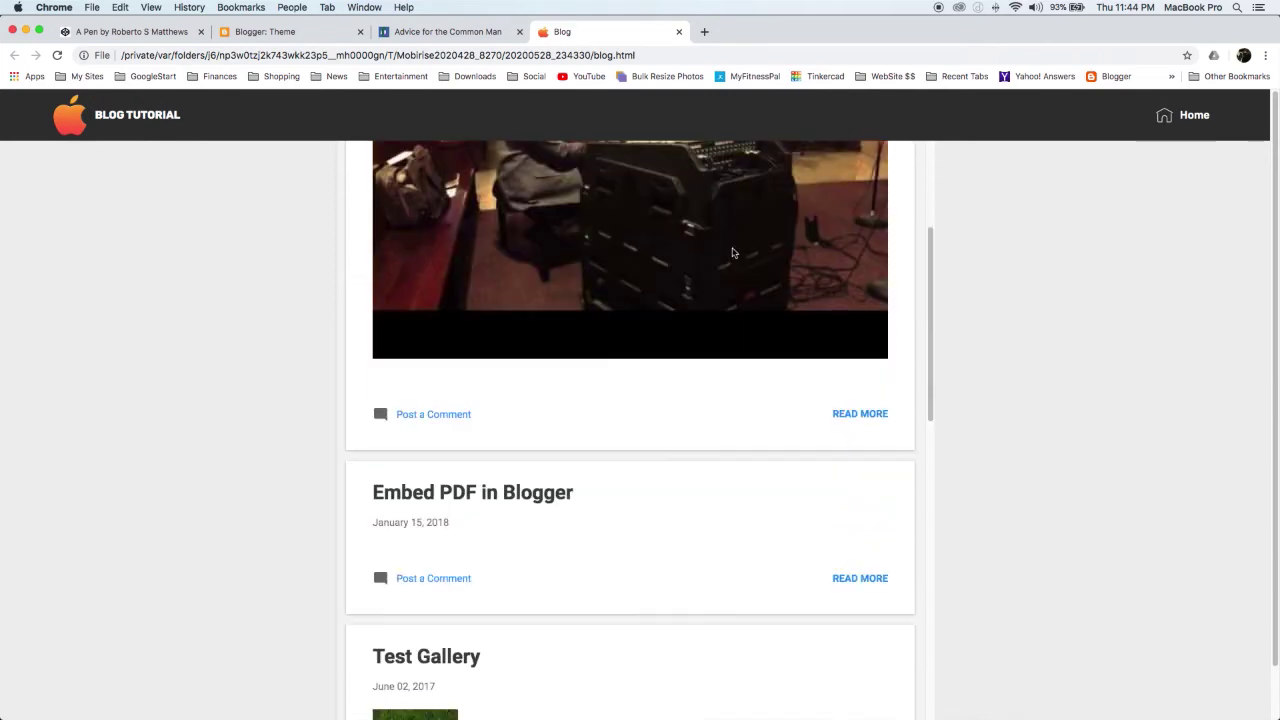
pyautogui.scroll(-15, 731, 253)
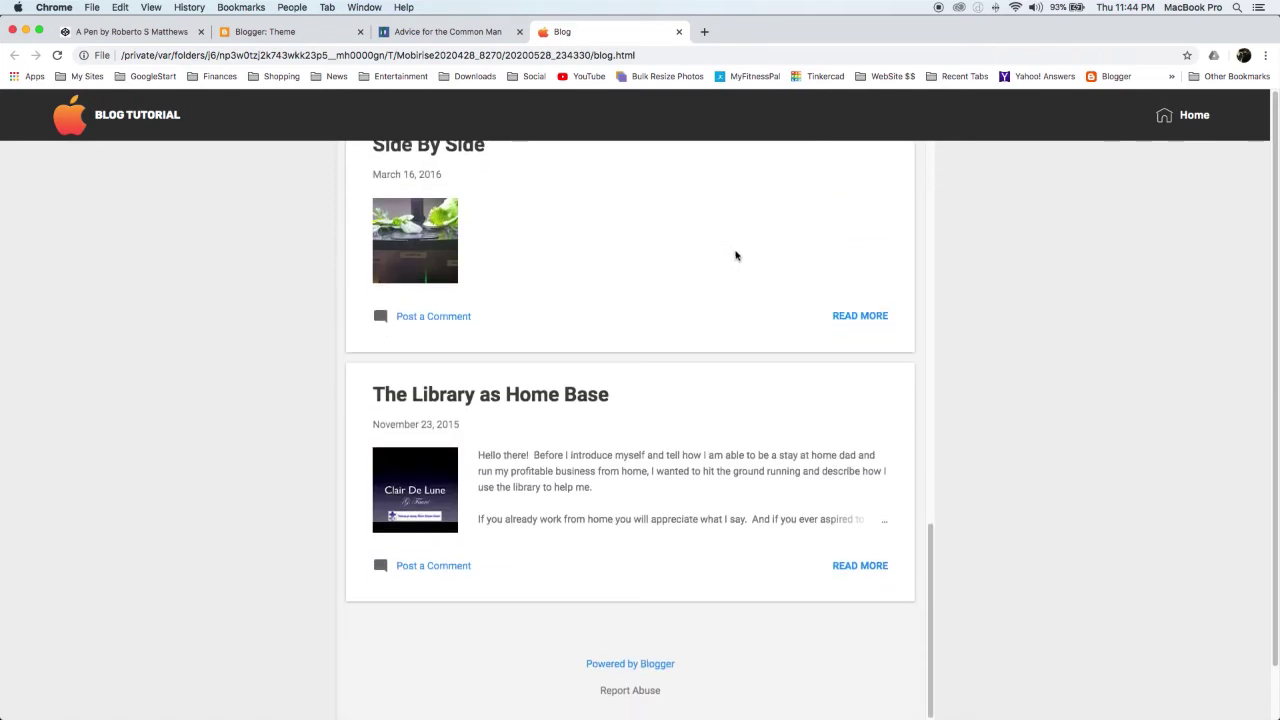
pyautogui.scroll(-2, 968, 351)
pyautogui.scroll(20, 762, 350)
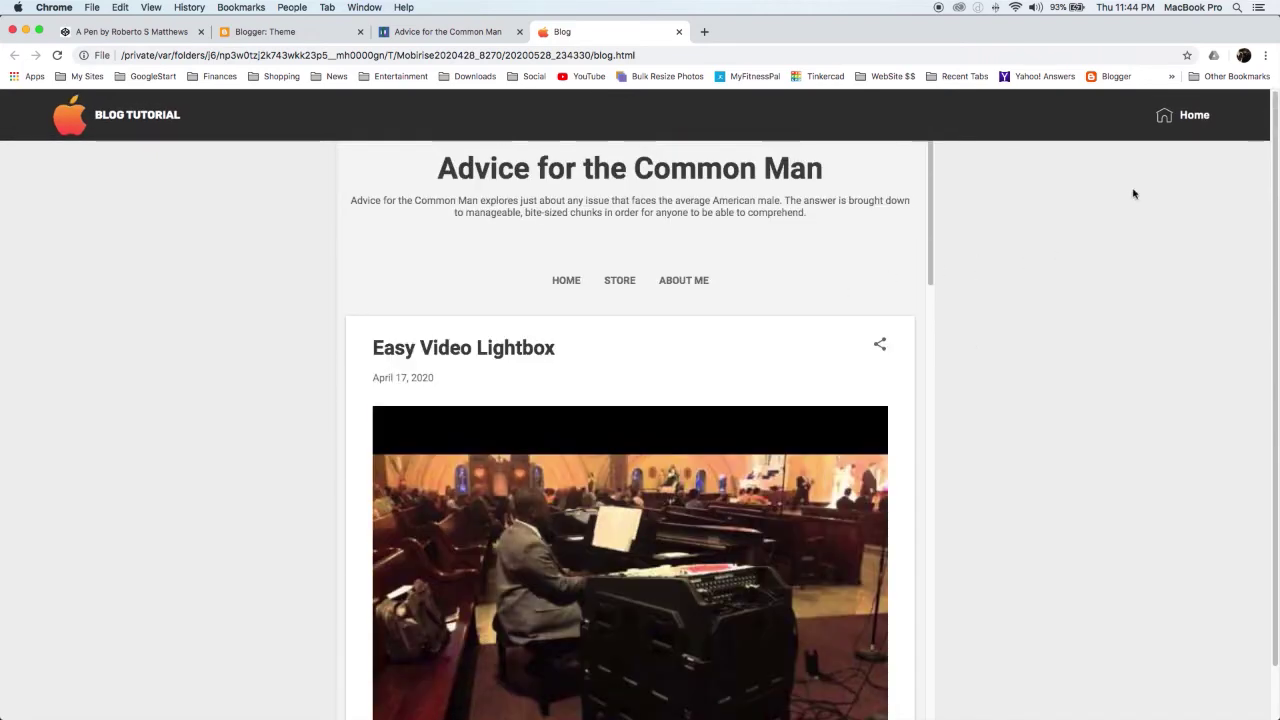
pyautogui.rightClick(1118, 194)
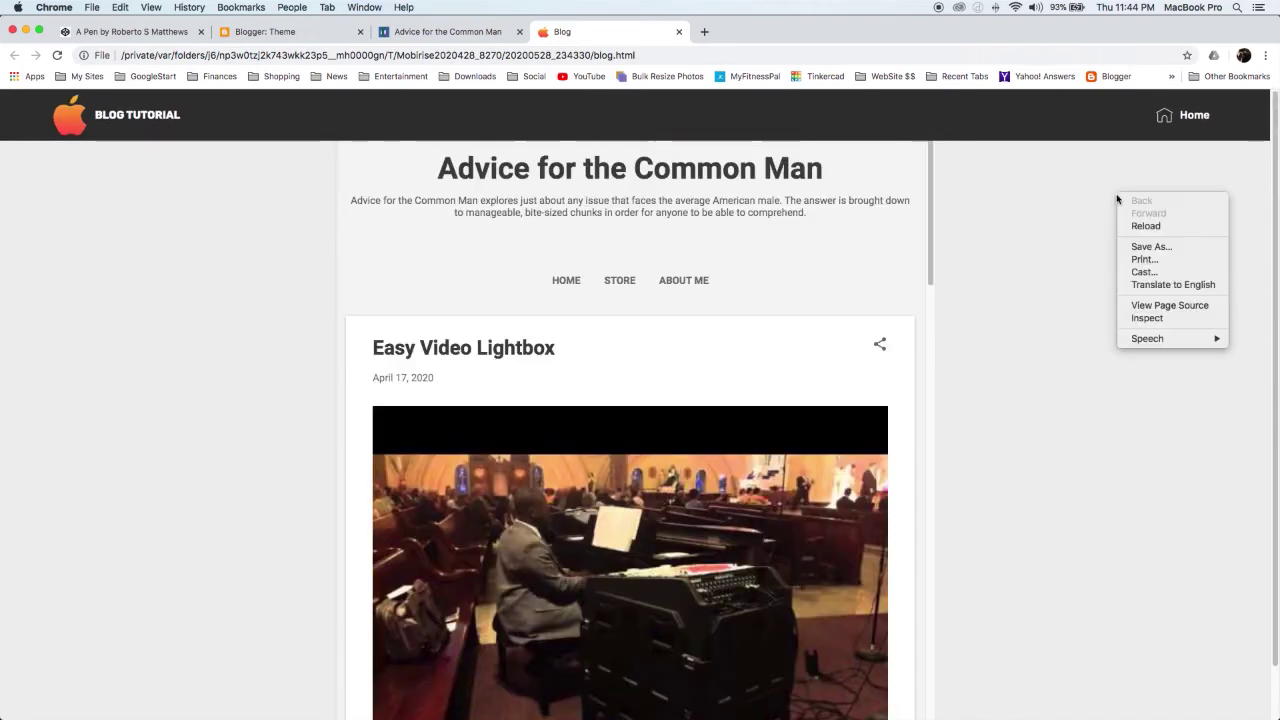
# - Check the embedded blog at 443 px phone width in Chrome DevTools, then return to Mobirise
pyautogui.click(1173, 320)
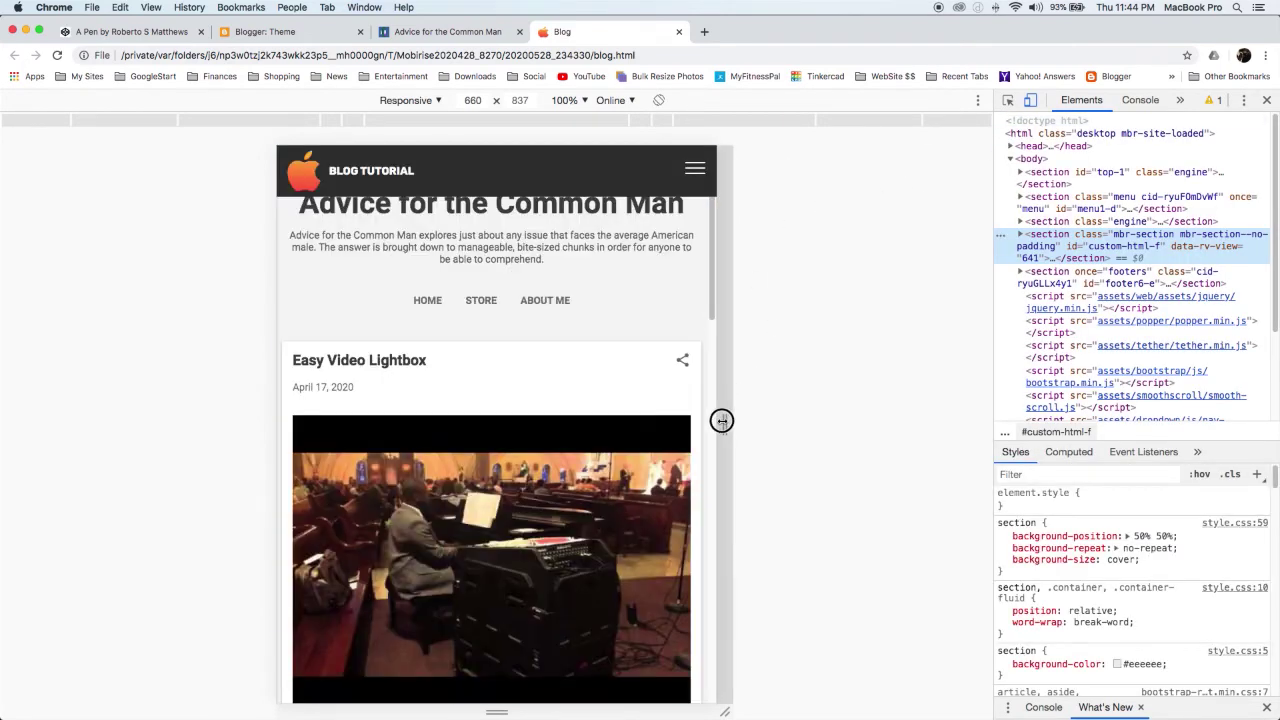
pyautogui.moveTo(722, 421); pyautogui.dragTo(637, 415)
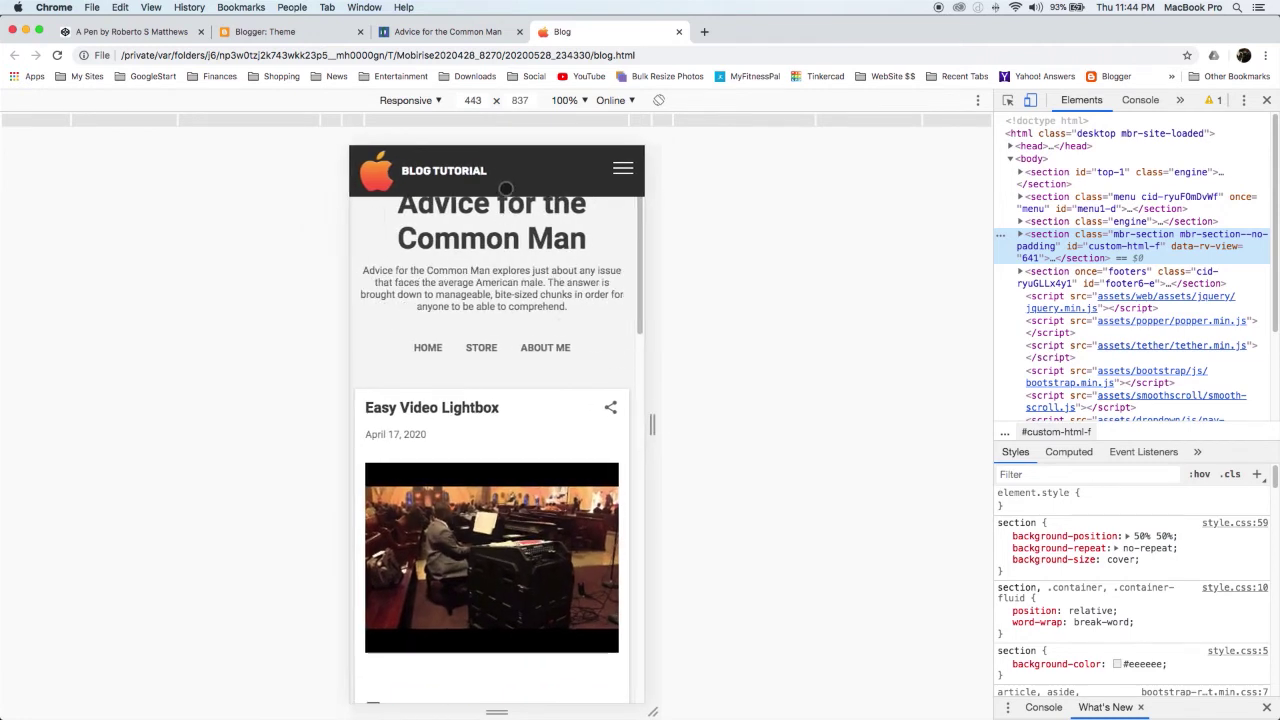
pyautogui.scroll(-2, 500, 250)
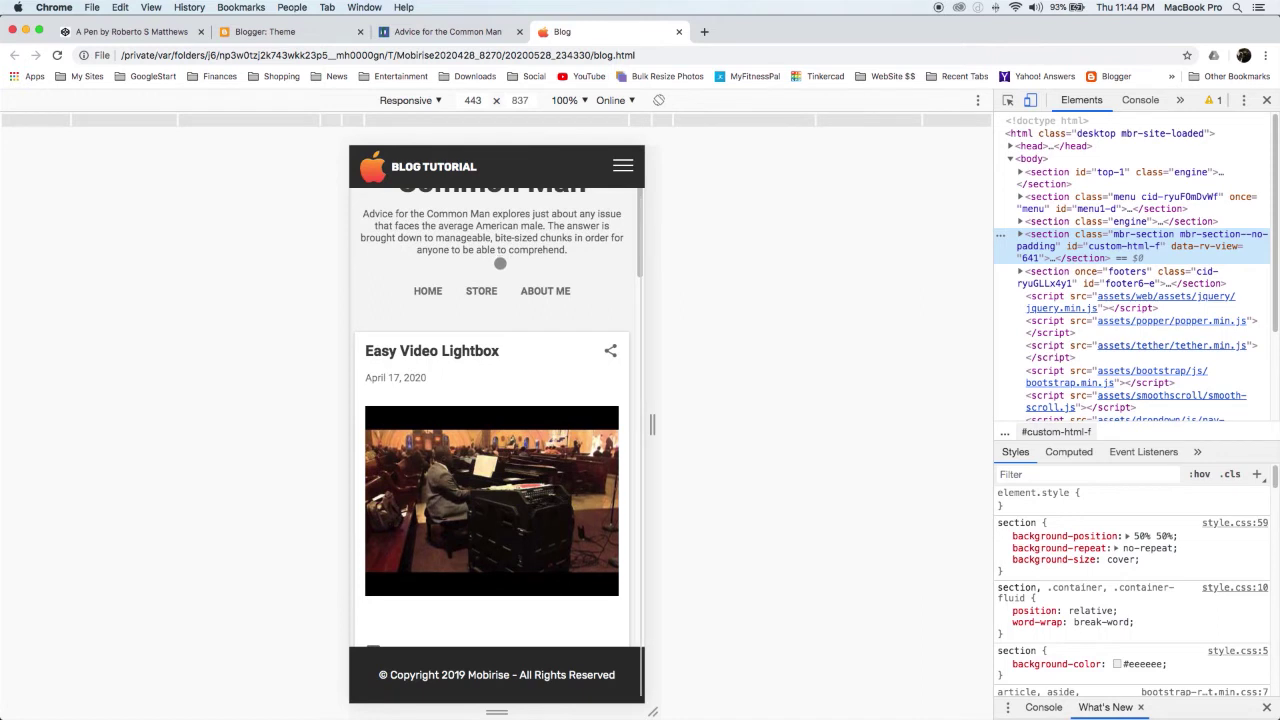
pyautogui.scroll(2, 500, 260)
pyautogui.scroll(-2, 495, 258)
pyautogui.scroll(2, 491, 257)
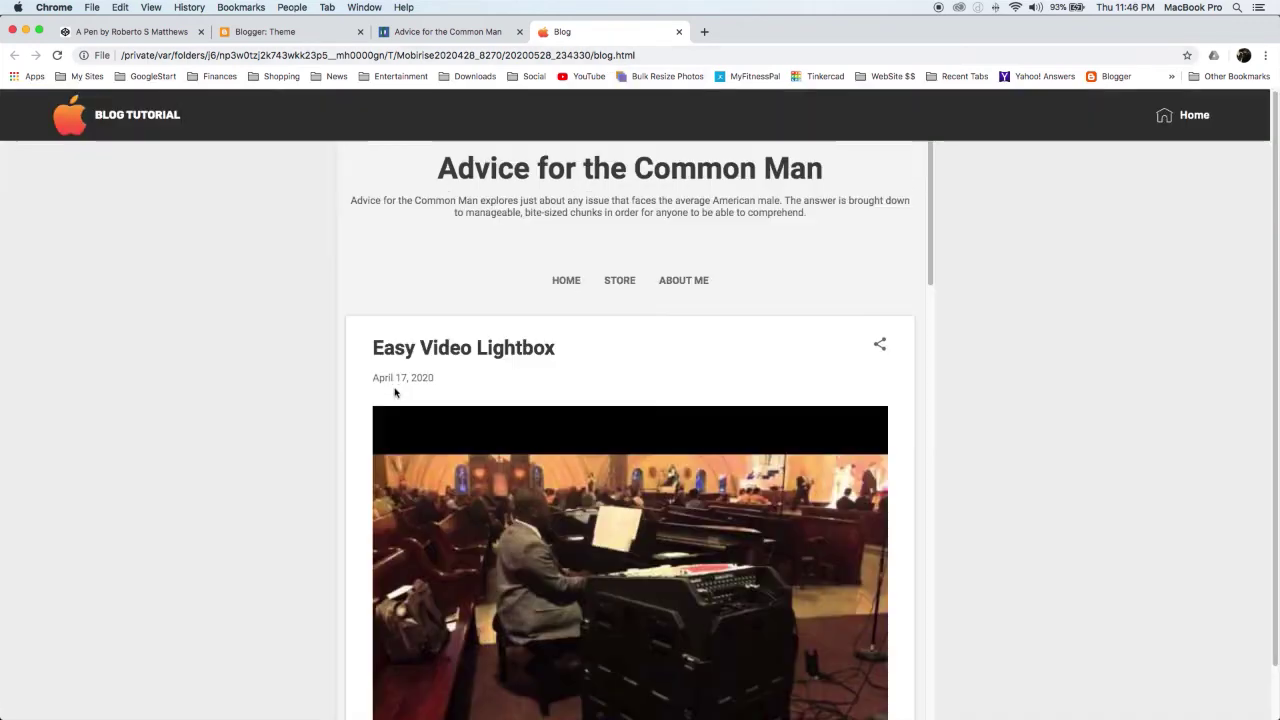
pyautogui.press('super+Tab')
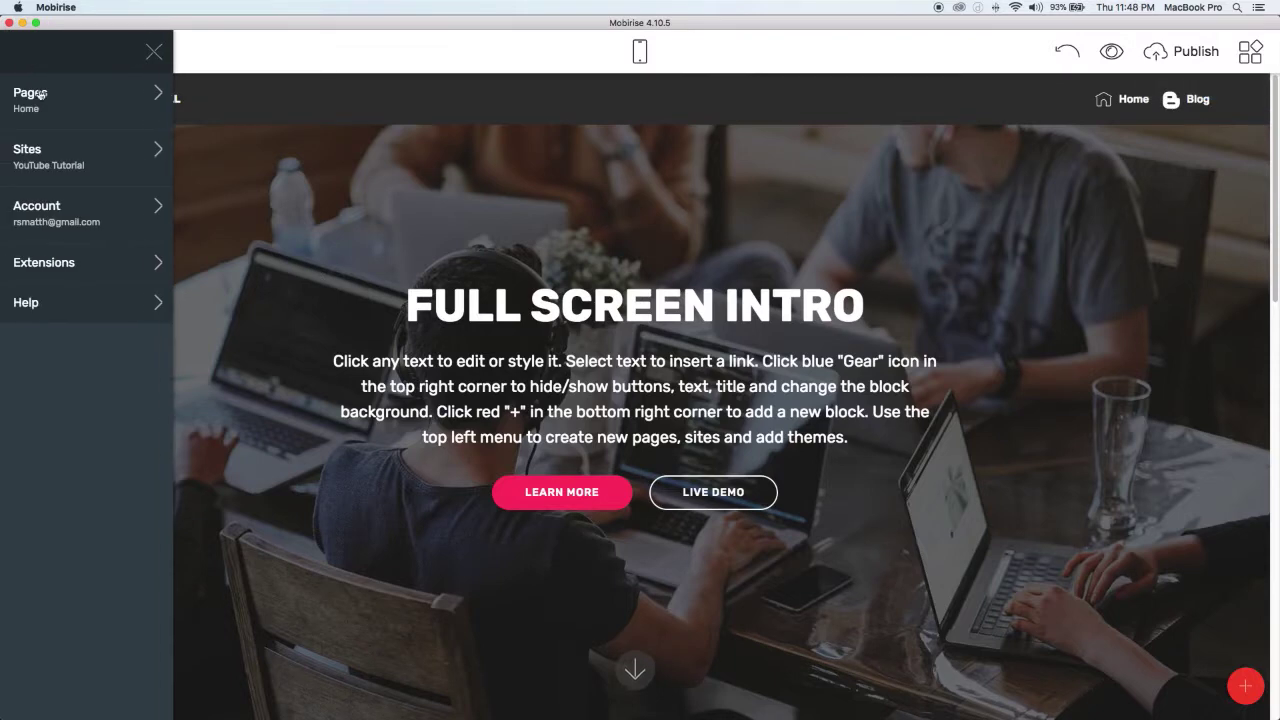
# - Switch to the Blog page and open its custom block's code
pyautogui.click(43, 97)
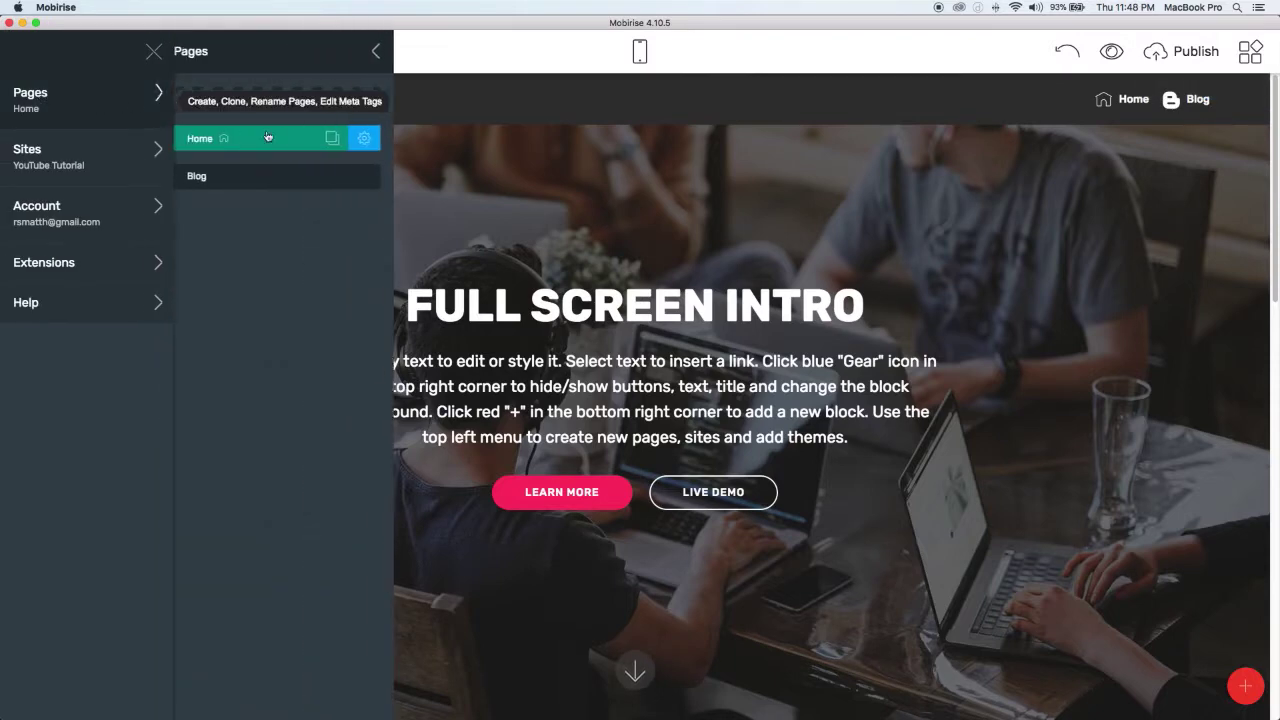
pyautogui.click(283, 177)
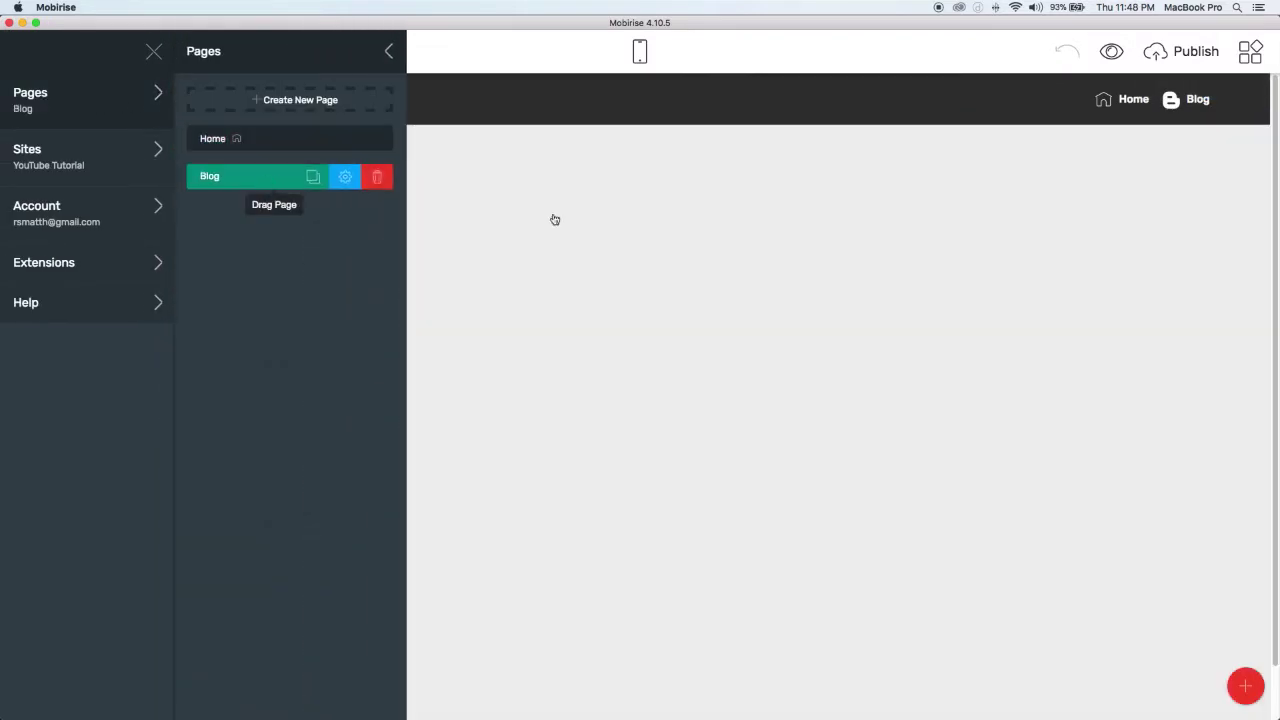
pyautogui.moveTo(1037, 243)
pyautogui.click(1187, 150)
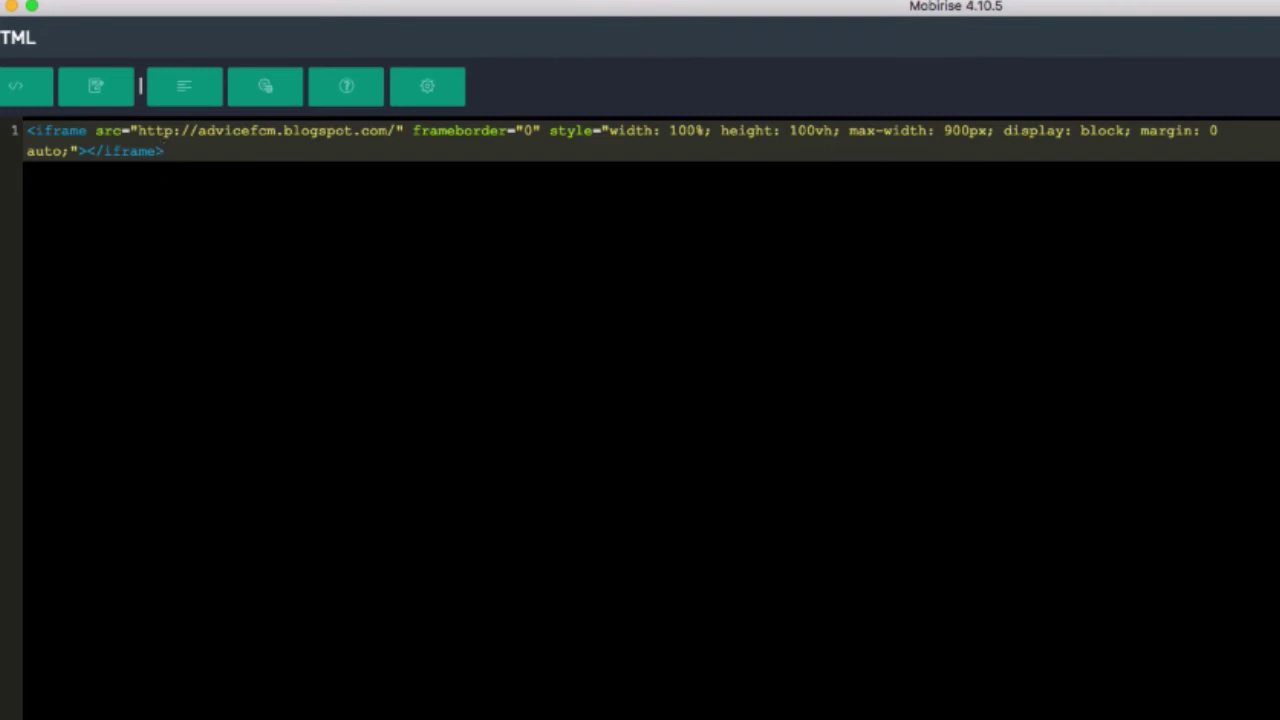
# - Add margin-top: 50px; to the iframe style, save the code and preview the site
pyautogui.click(77, 150)
pyautogui.write('margin')
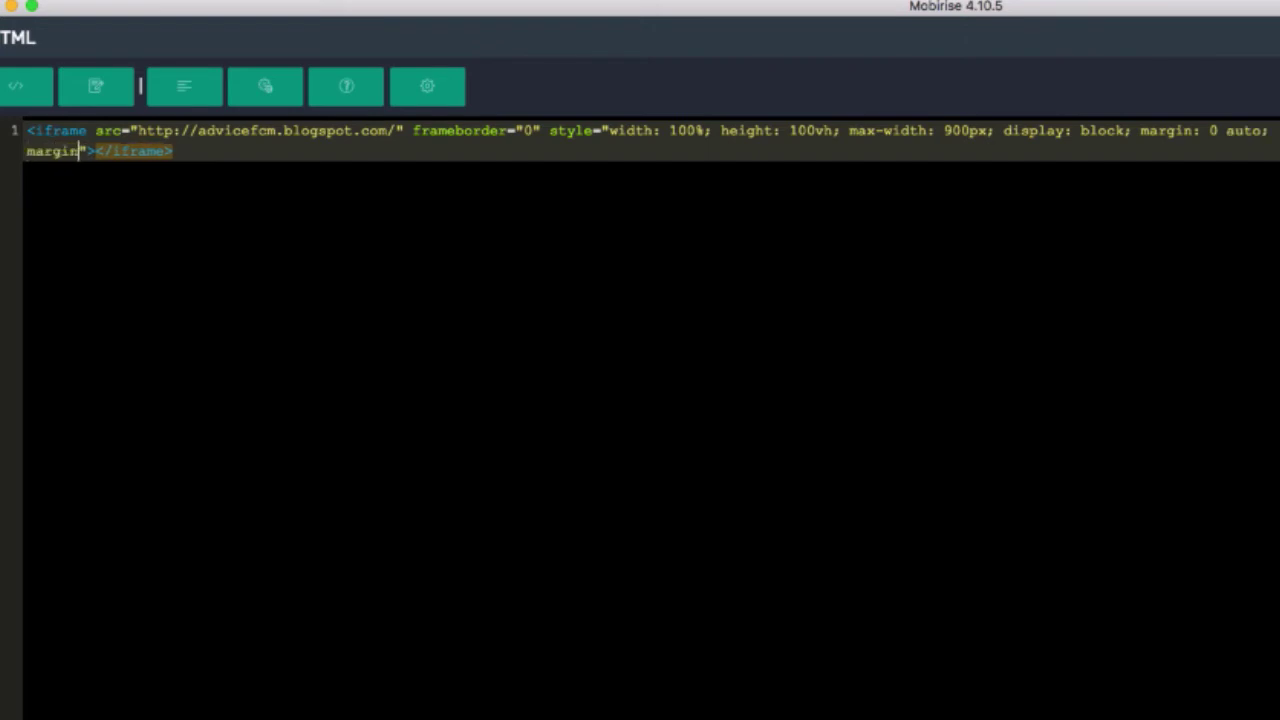
pyautogui.write('-top: ')
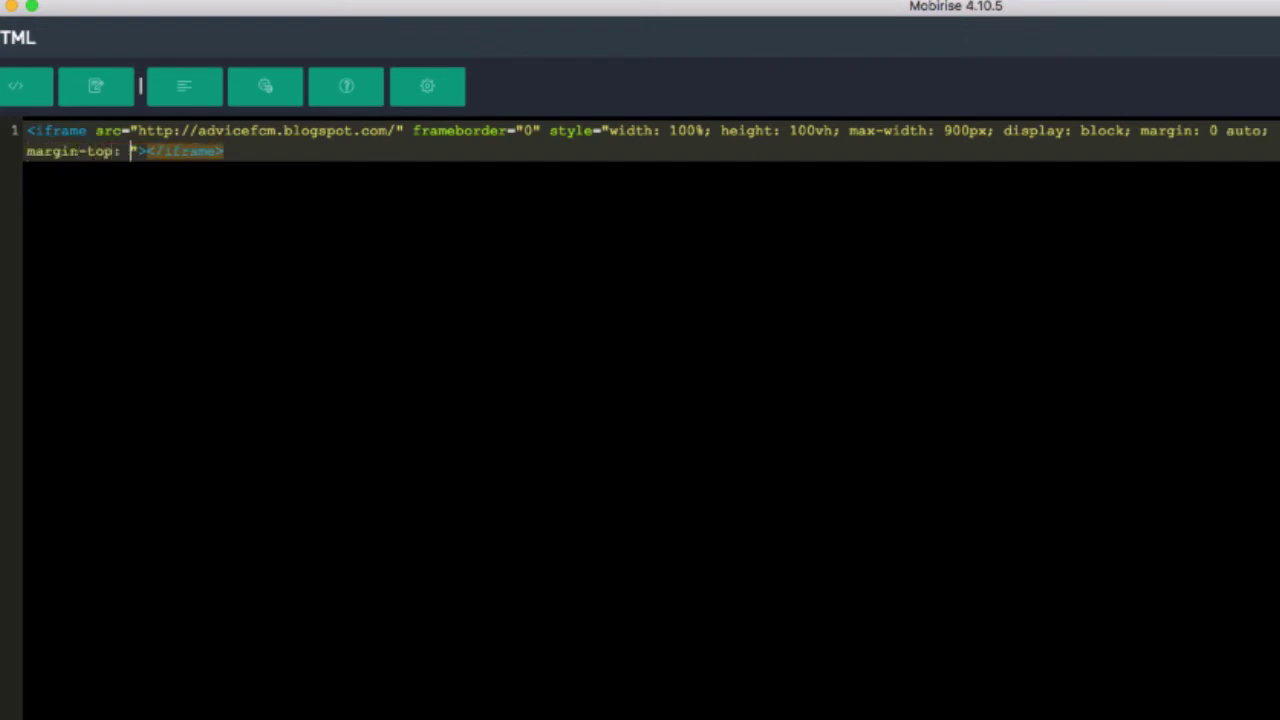
pyautogui.write('50px;')
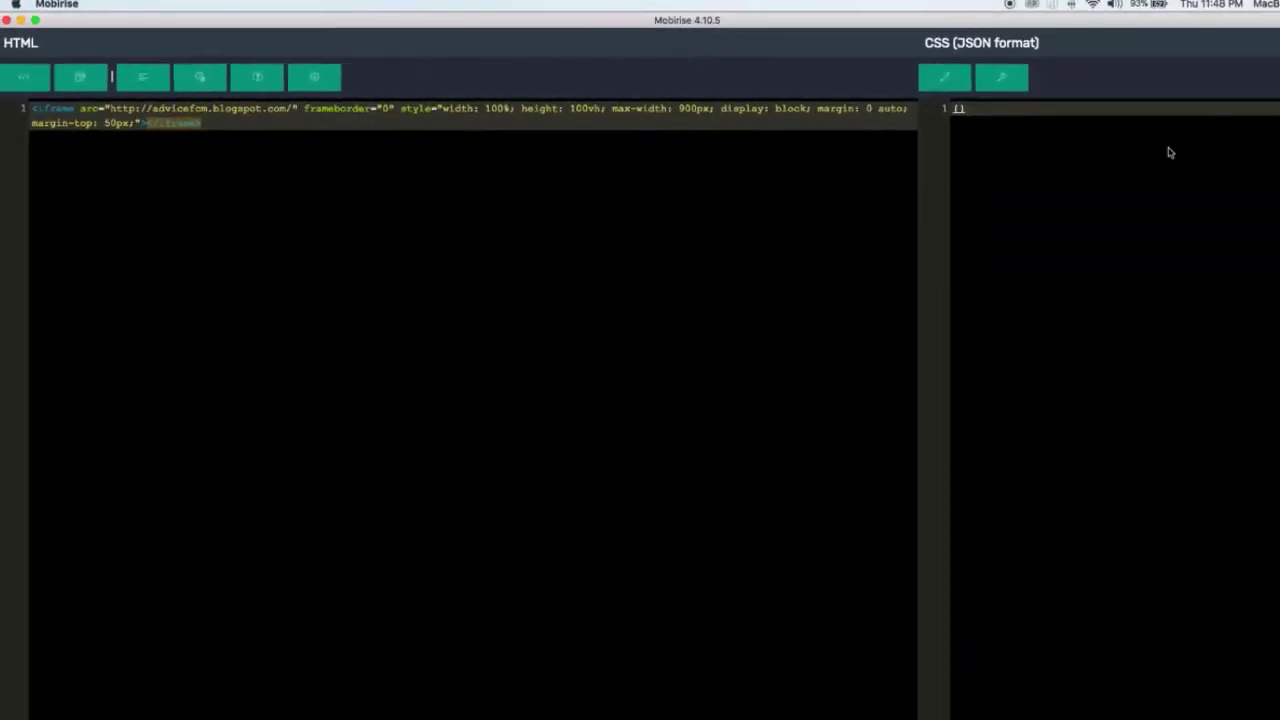
pyautogui.click(1246, 686)
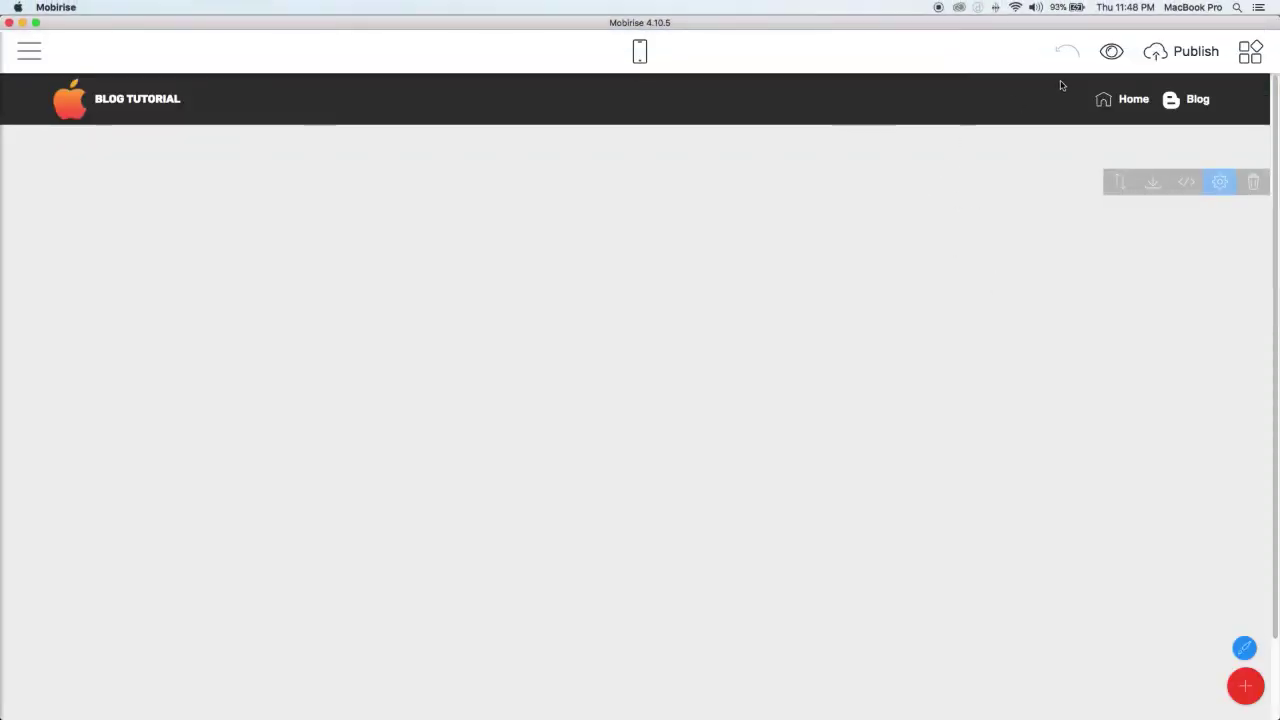
pyautogui.click(1111, 52)
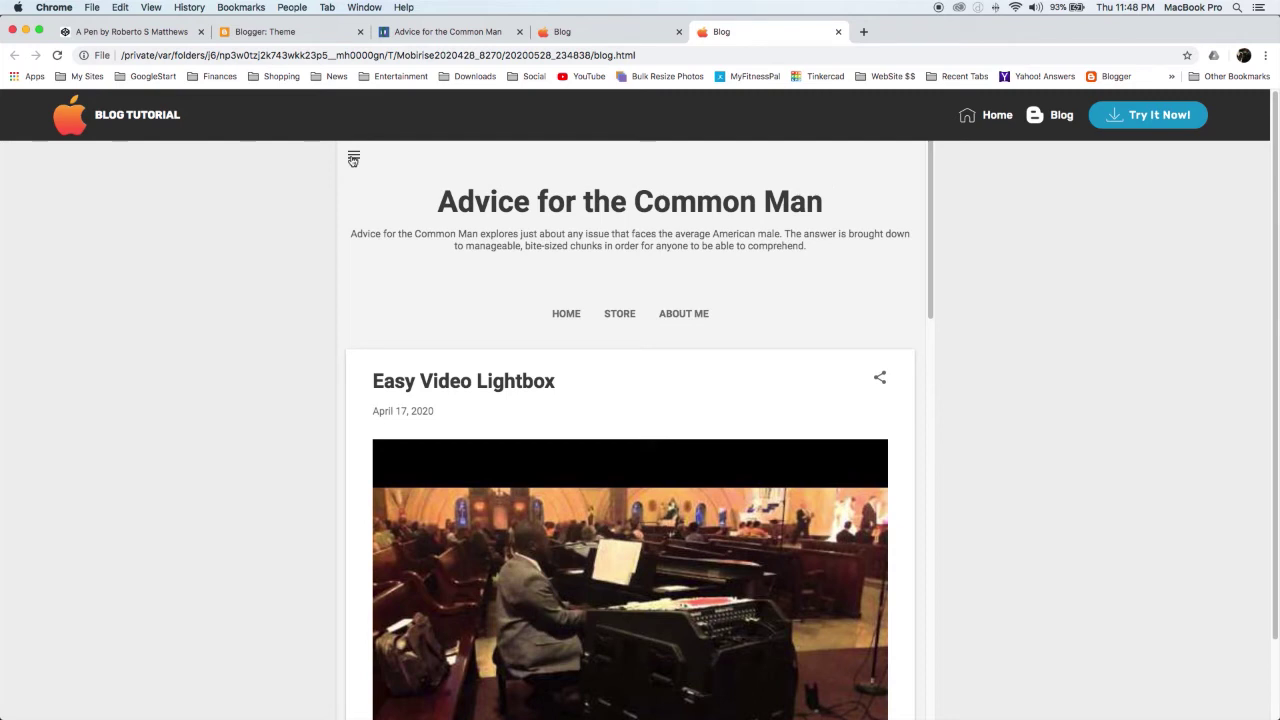
# - Scroll the Chrome preview to check the lowered embedded blog and bring up the page's context menu
pyautogui.scroll(-3, 1031, 223)
pyautogui.scroll(3, 1031, 223)
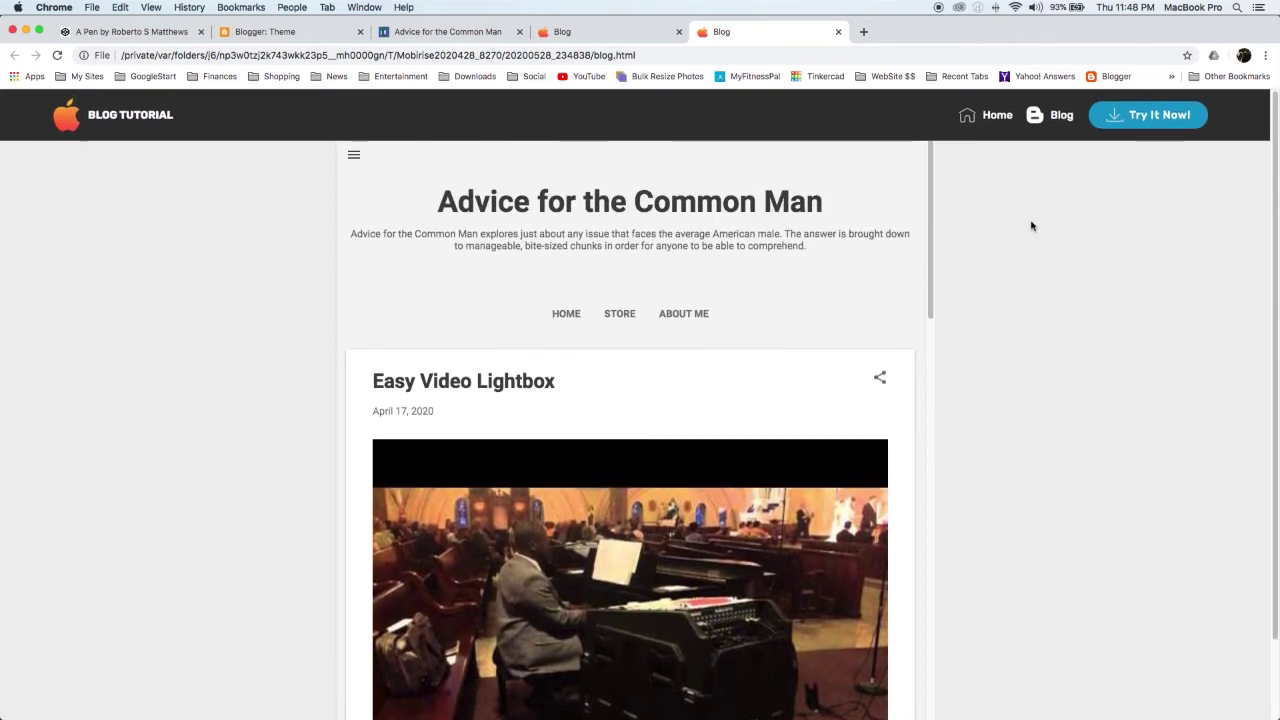
pyautogui.rightClick(1053, 217)
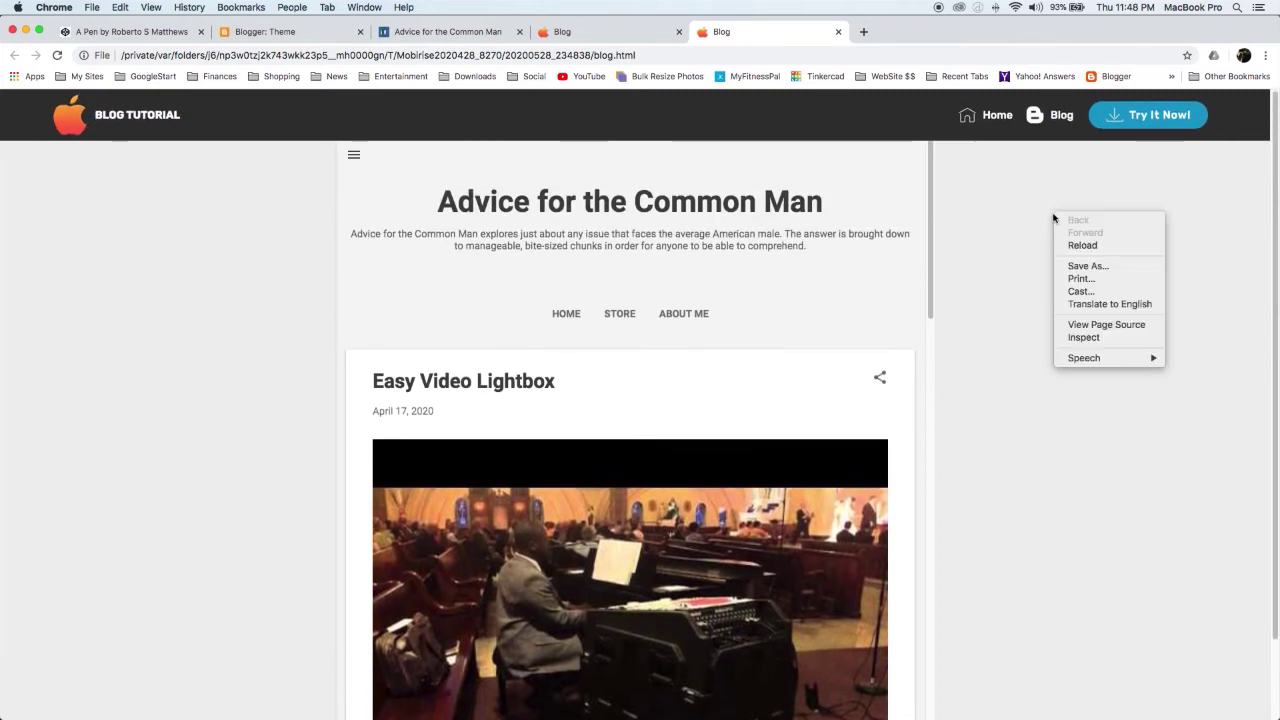
# - Turn on Chrome's mobile device emulation and scroll through the embedded blog
pyautogui.click(1094, 340)
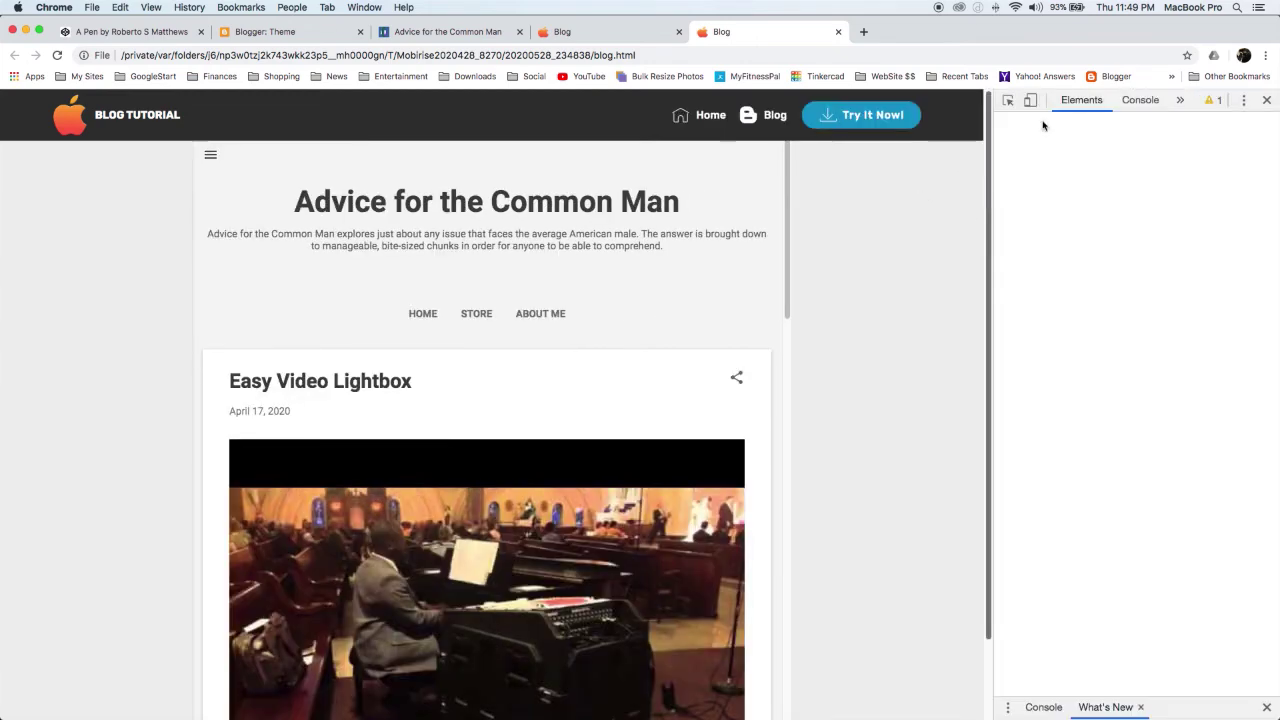
pyautogui.press('super+shift+m')
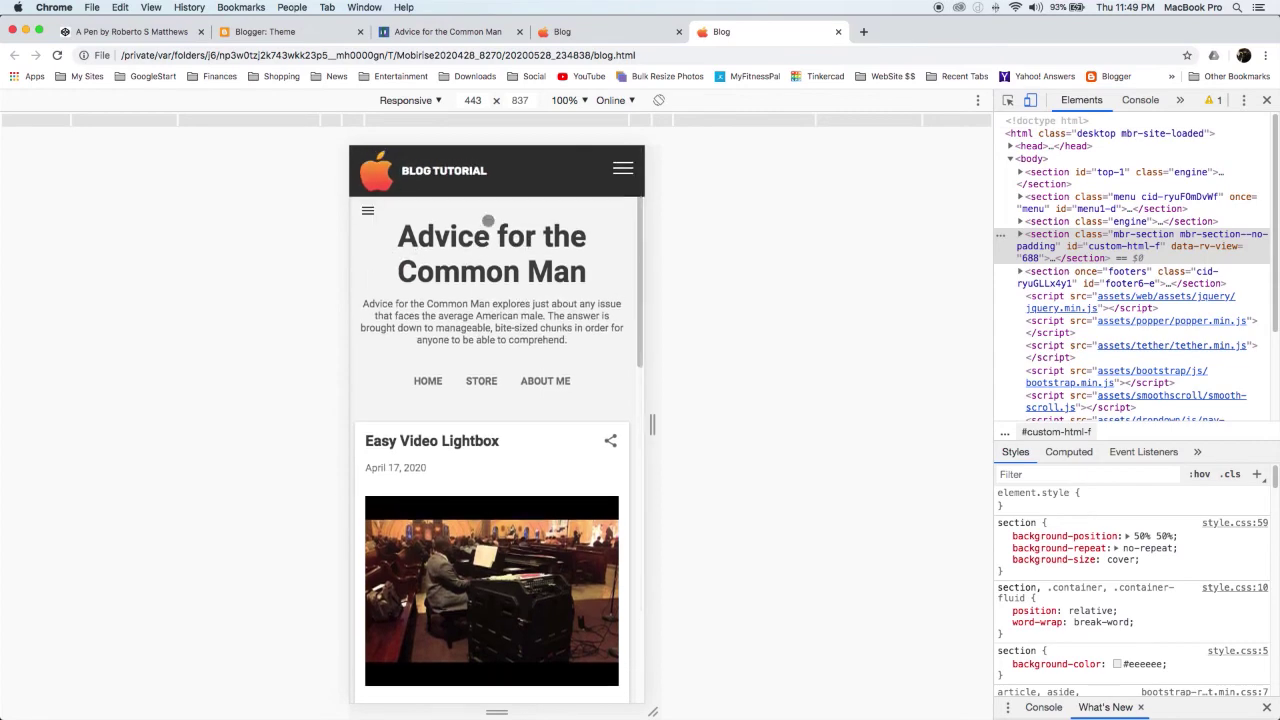
pyautogui.scroll(-10, 377, 218)
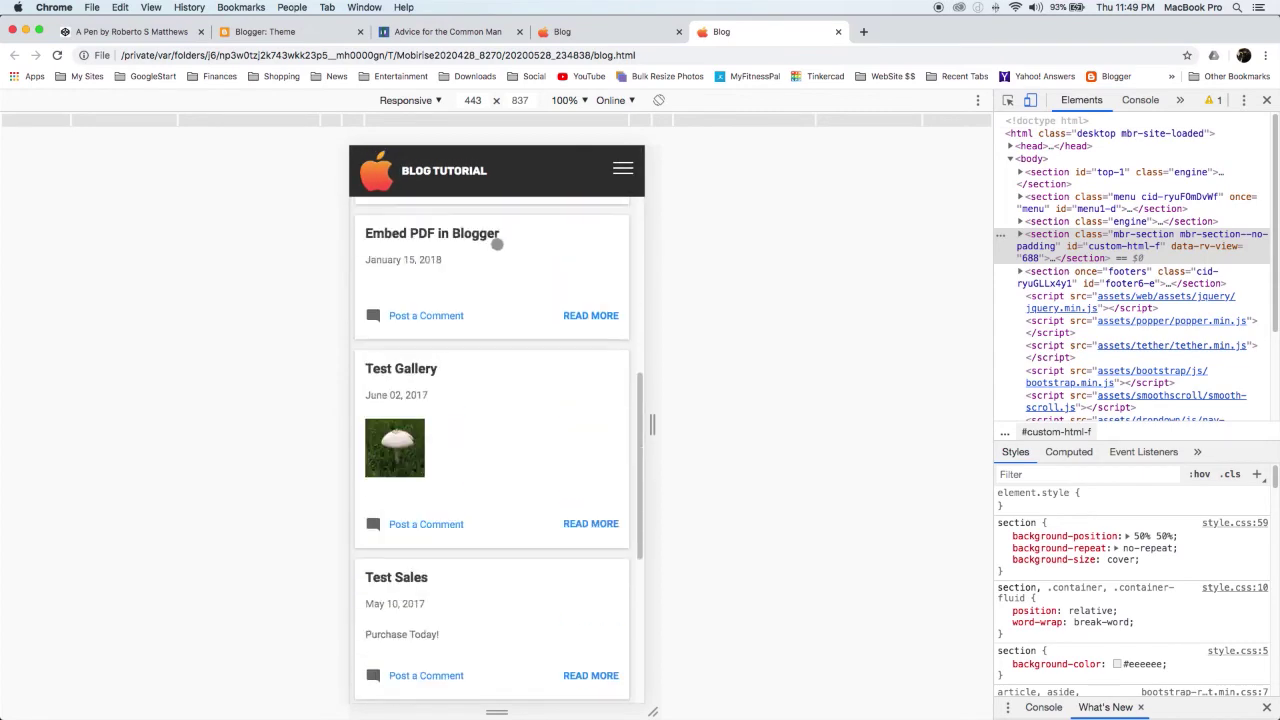
pyautogui.scroll(-3, 505, 290)
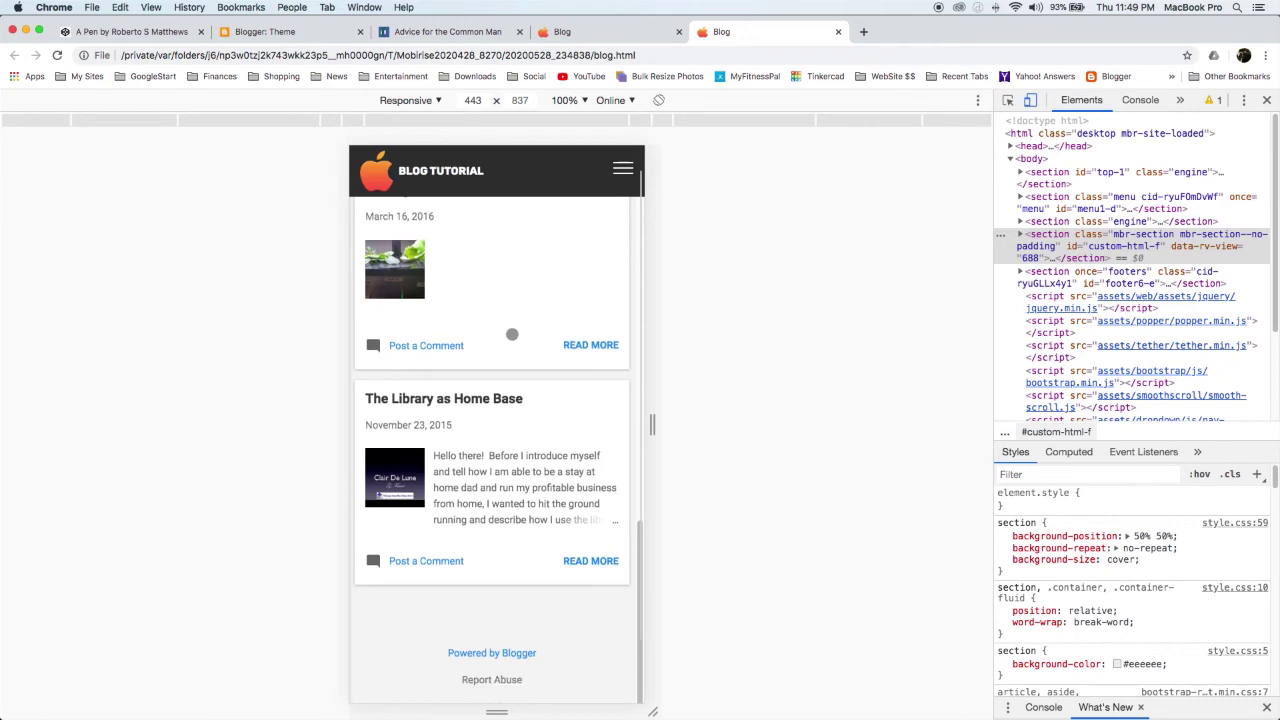
pyautogui.scroll(3, 505, 320)
pyautogui.scroll(10, 502, 298)
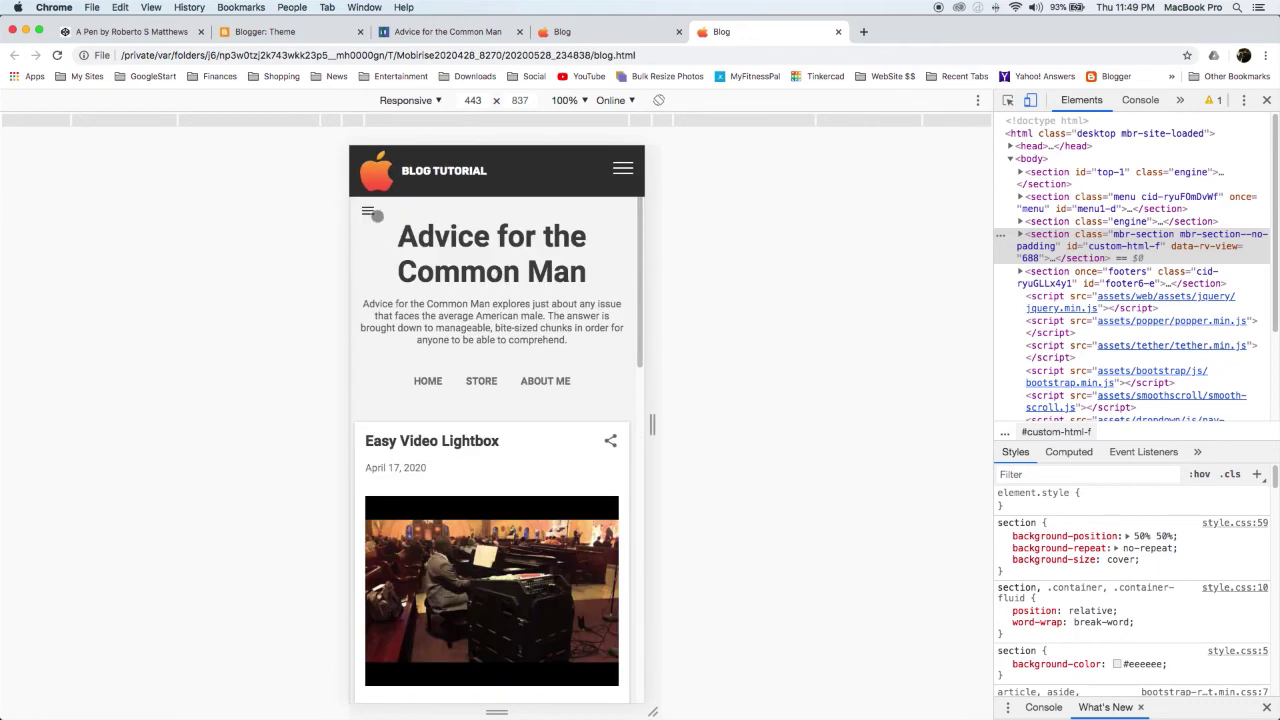
pyautogui.scroll(-8, 570, 290)
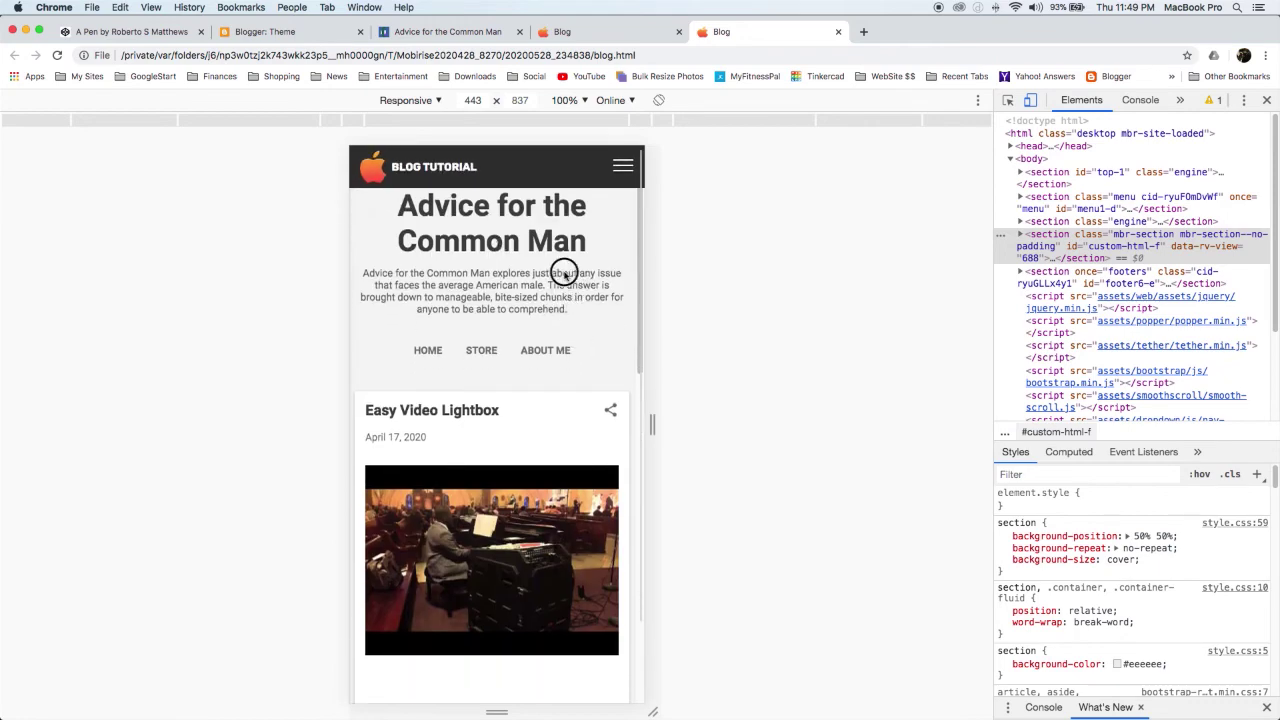
pyautogui.scroll(-5, 557, 498)
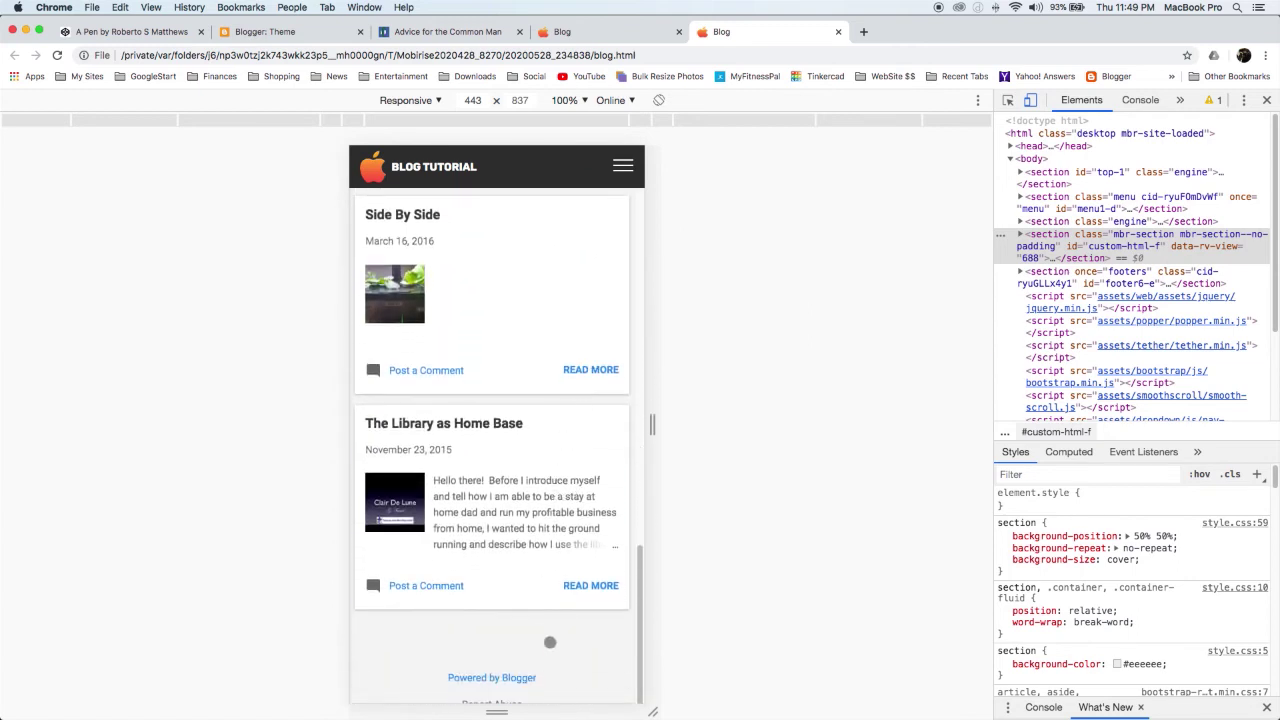
pyautogui.moveTo(549, 439); pyautogui.dragTo(546, 606)
pyautogui.scroll(10, 553, 631)
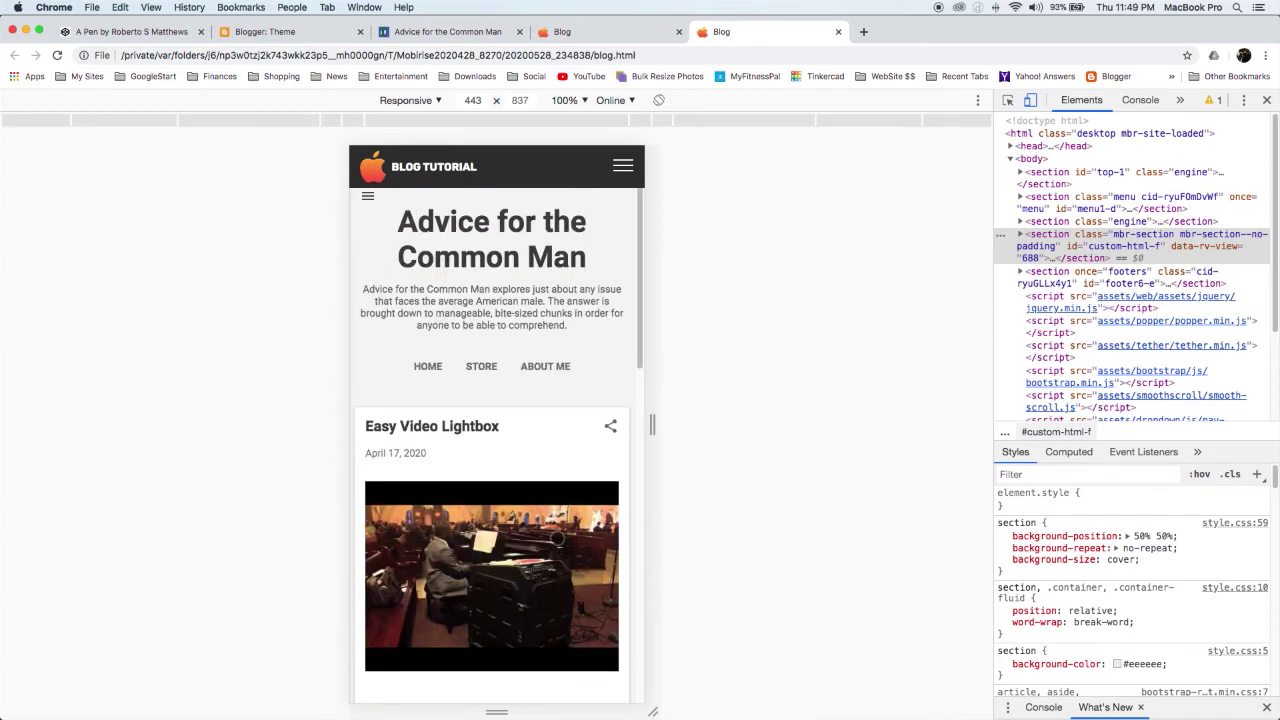
pyautogui.scroll(-2, 497, 527)
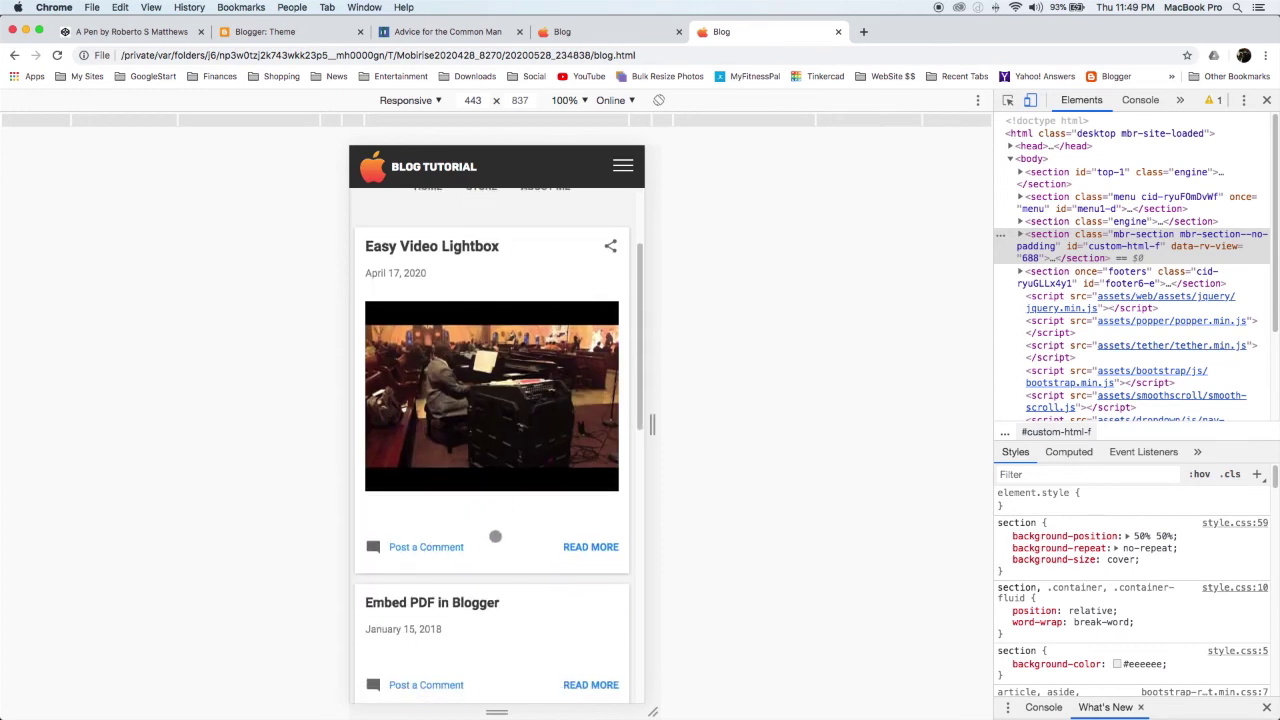
# - Open the Easy Video Lightbox post in the embedded blog and click into its comment box
pyautogui.click(495, 537)
pyautogui.scroll(-5, 517, 428)
pyautogui.moveTo(535, 430); pyautogui.dragTo(533, 503)
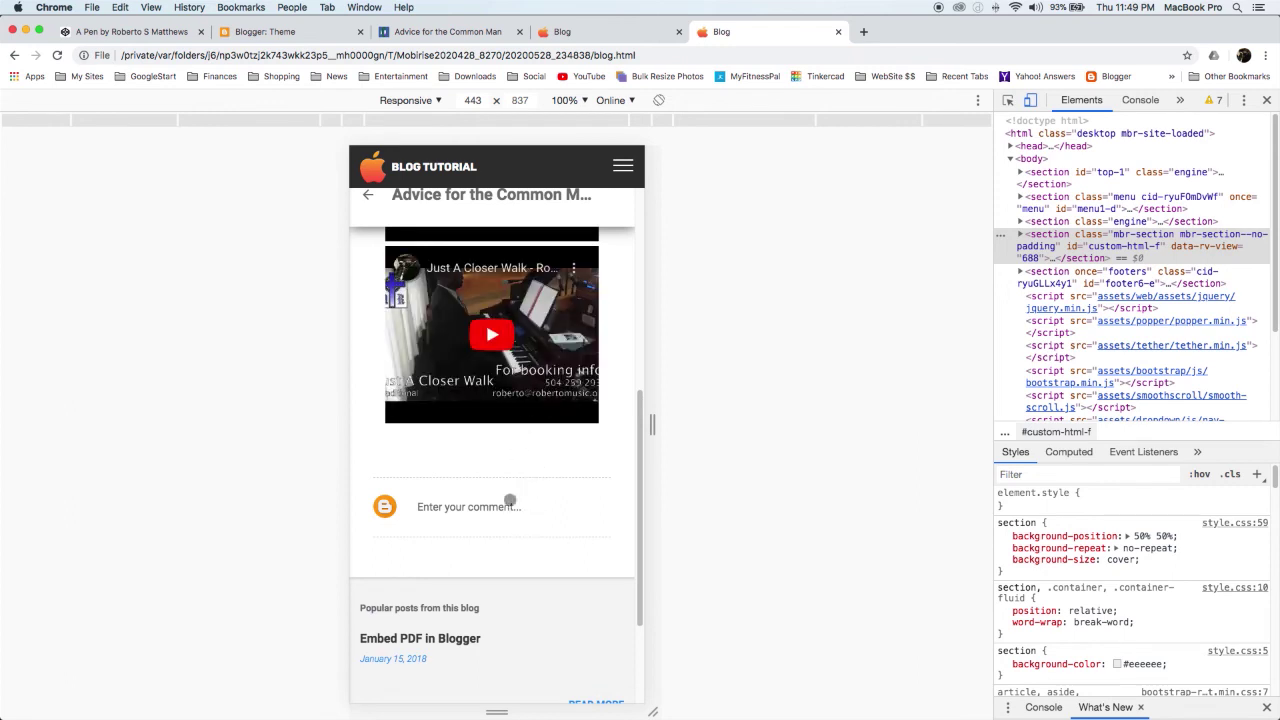
pyautogui.moveTo(494, 597); pyautogui.dragTo(494, 473)
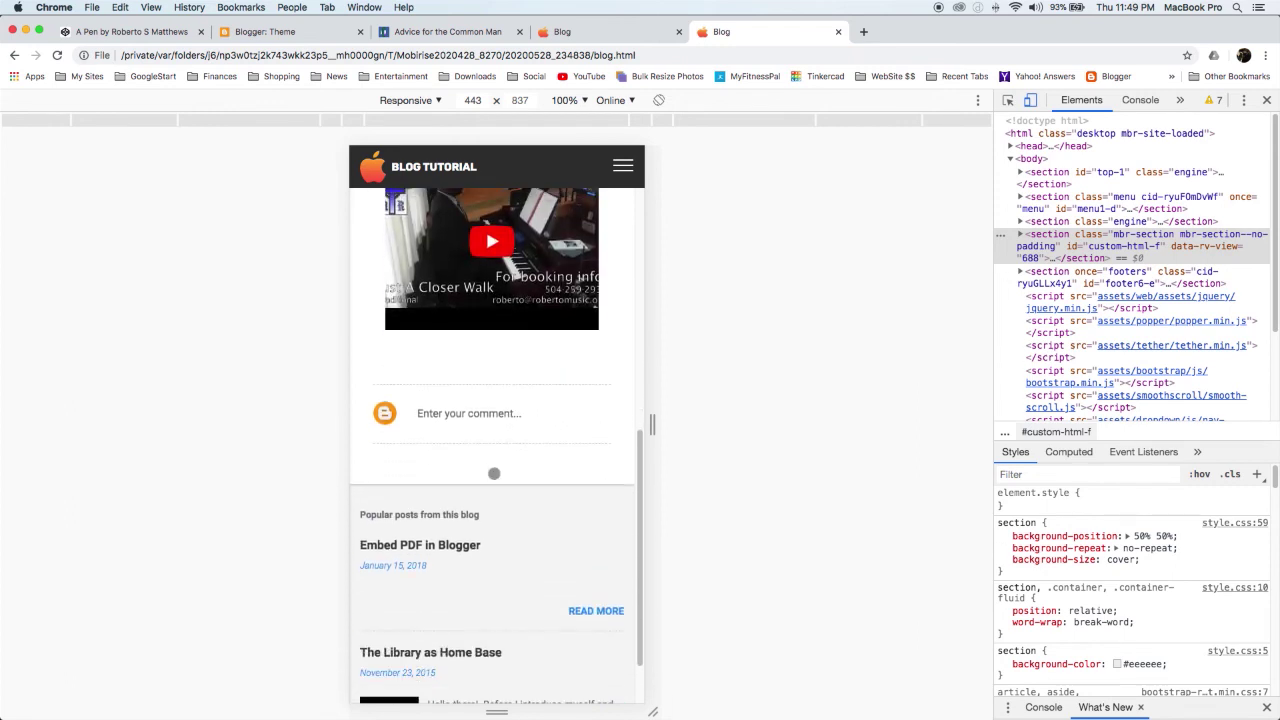
pyautogui.click(475, 425)
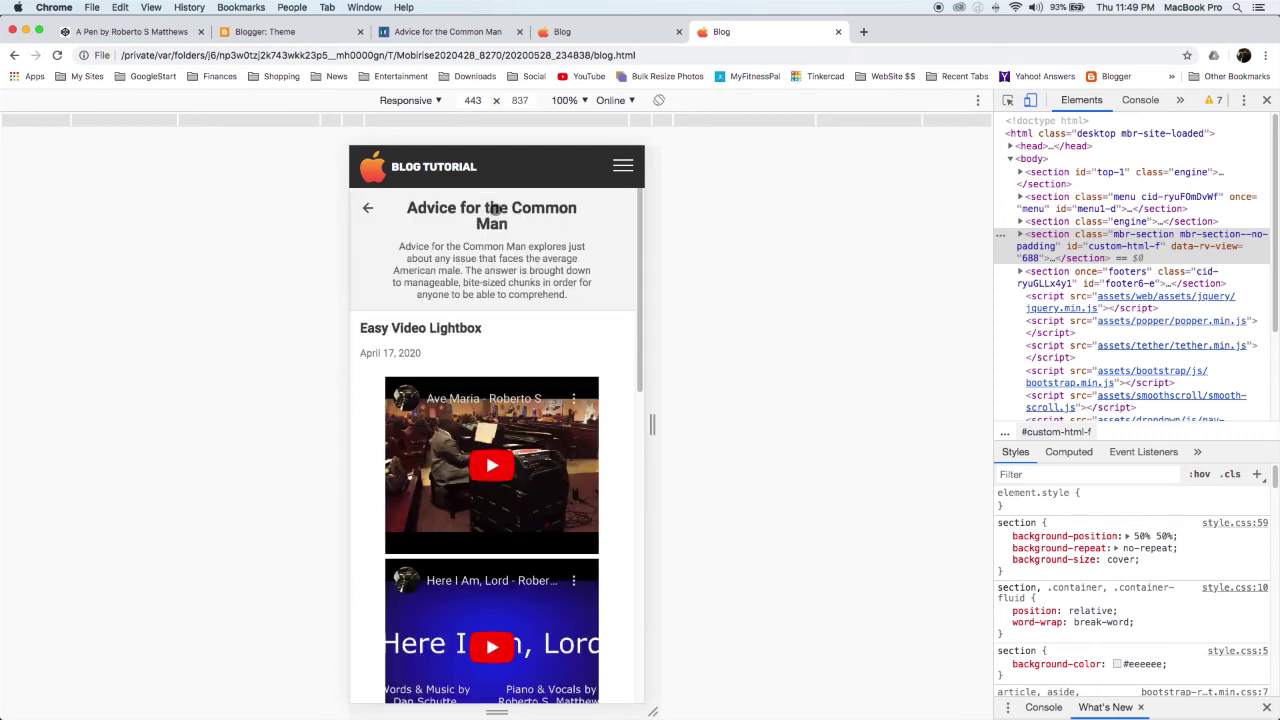
# - Use the mobile hamburger menu to go to Home, then back to the Blog page
pyautogui.click(620, 167)
pyautogui.click(504, 226)
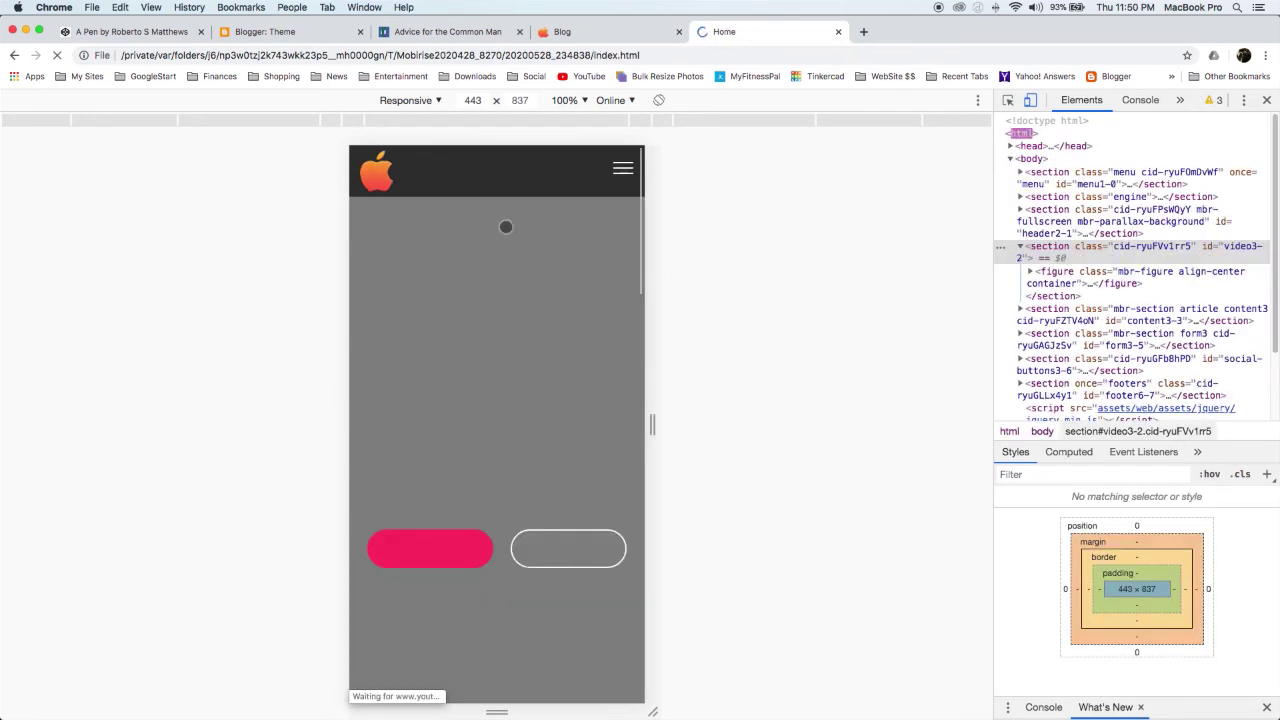
pyautogui.click(618, 172)
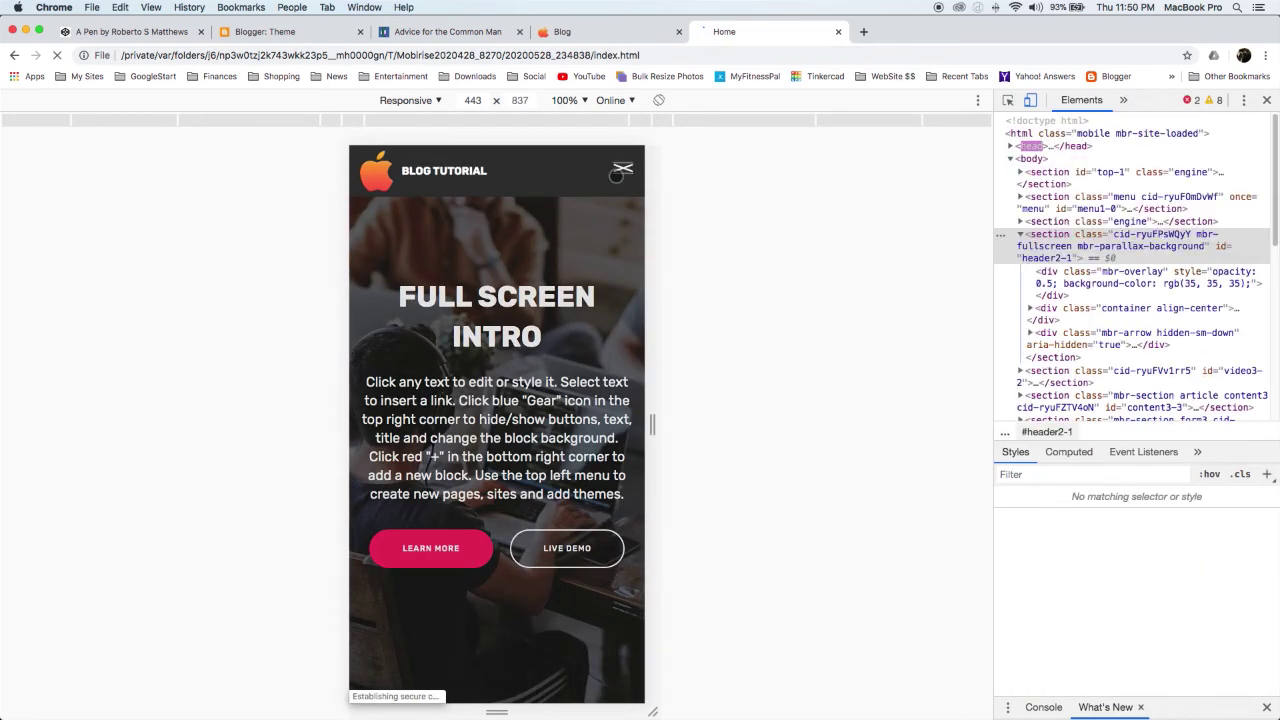
pyautogui.click(484, 236)
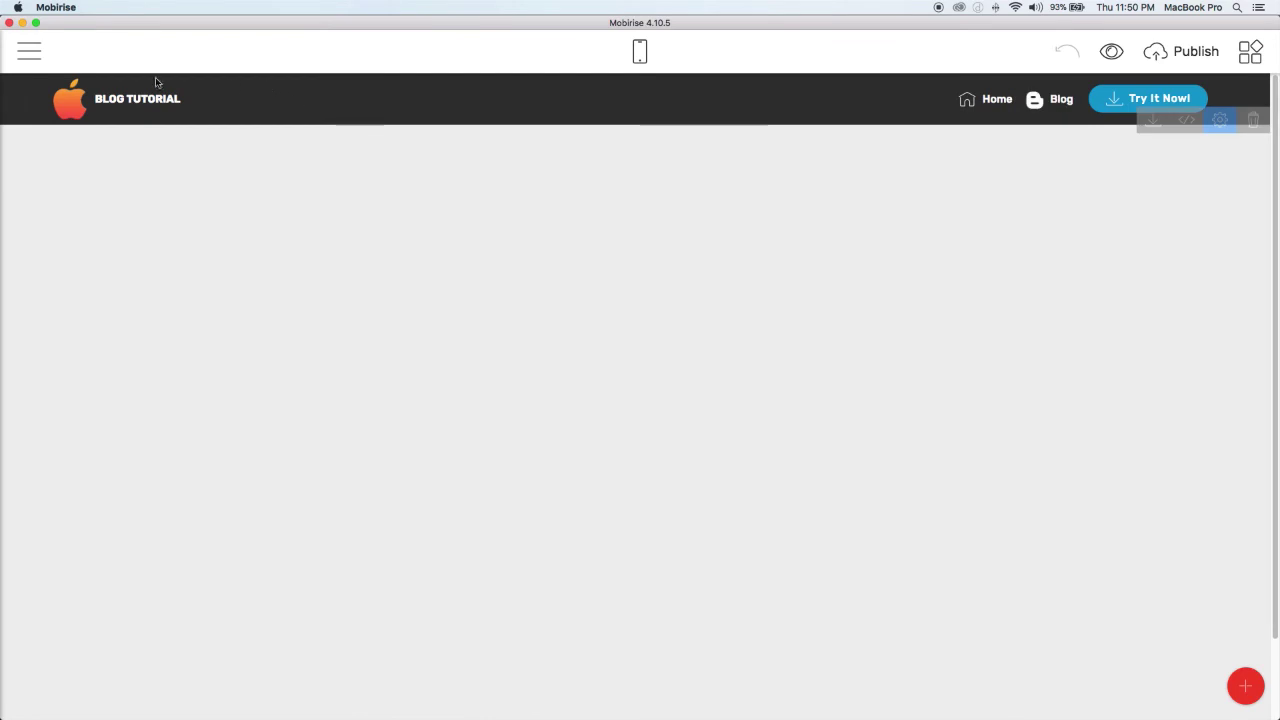
# - Open the Home page from the Pages list in the side menu, then close the panel
pyautogui.click(29, 51)
pyautogui.click(52, 116)
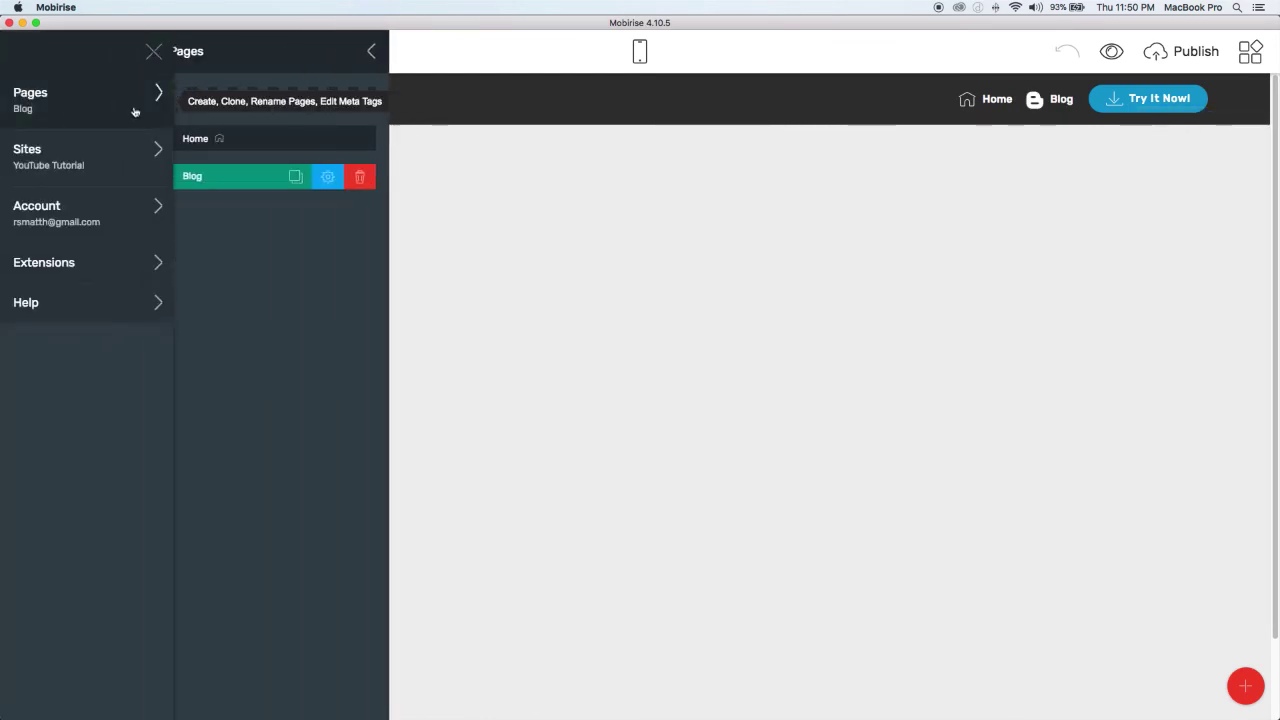
pyautogui.click(276, 146)
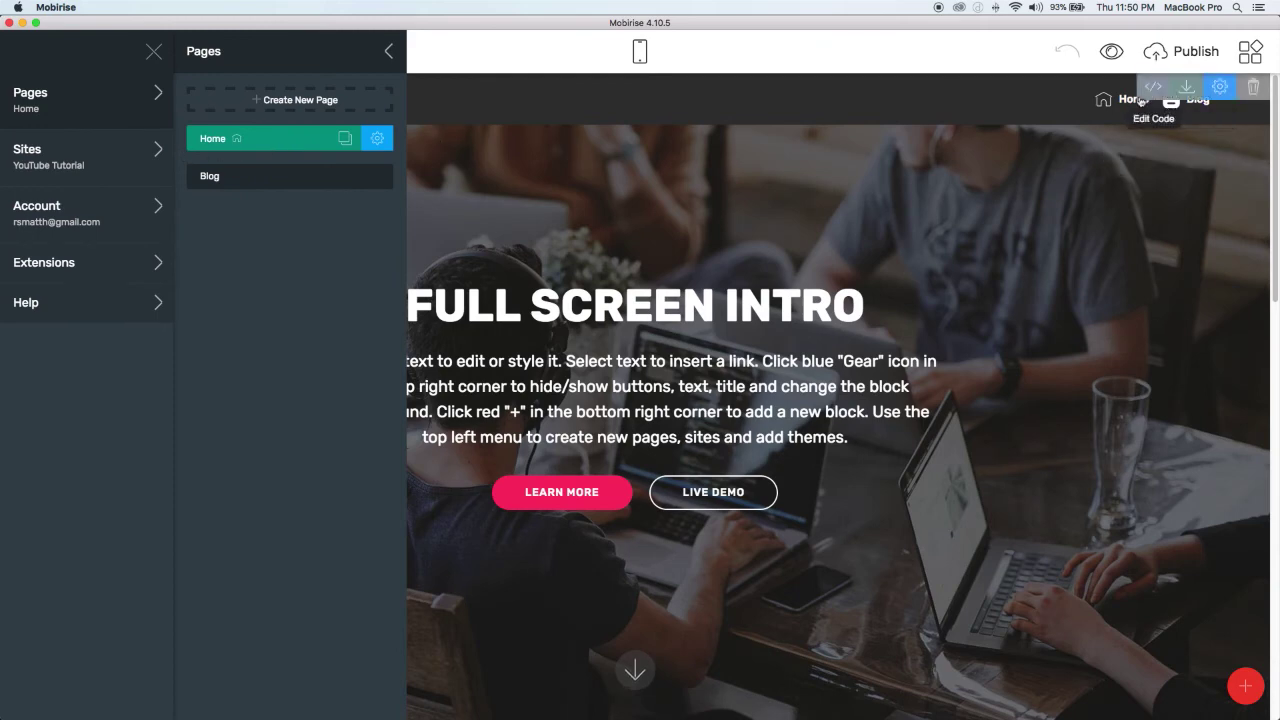
pyautogui.moveTo(273, 181)
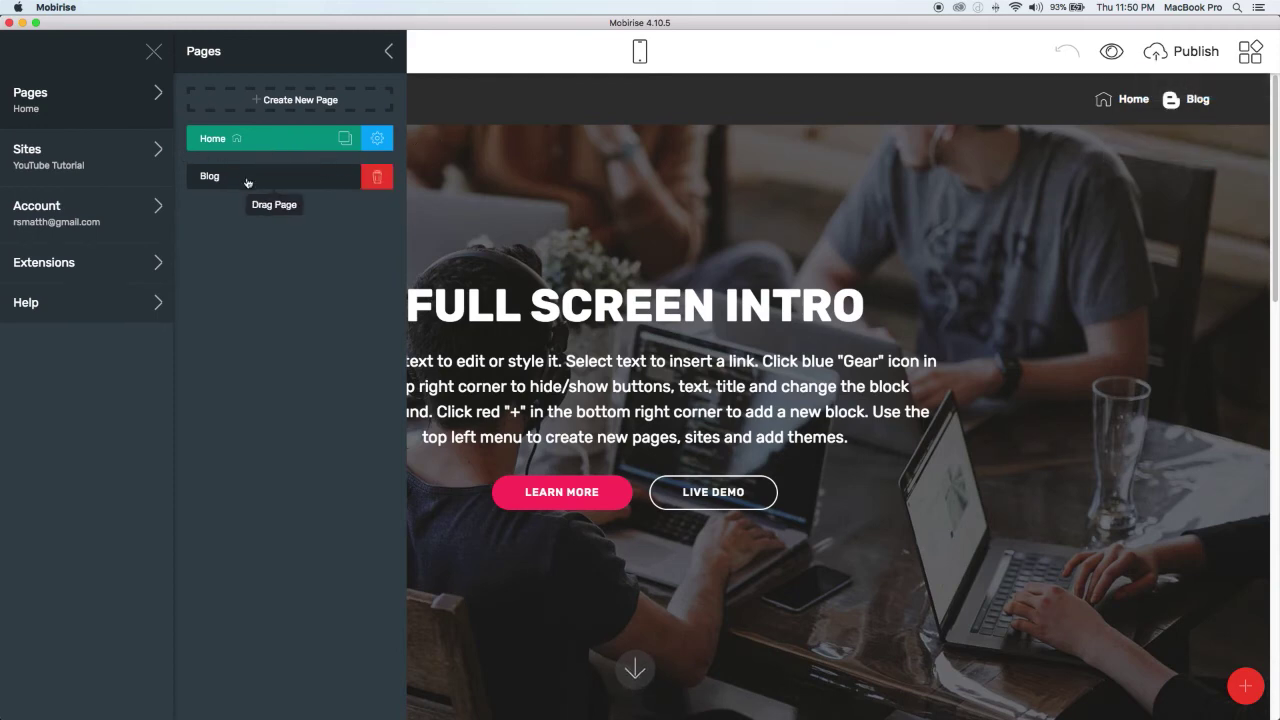
pyautogui.click(708, 191)
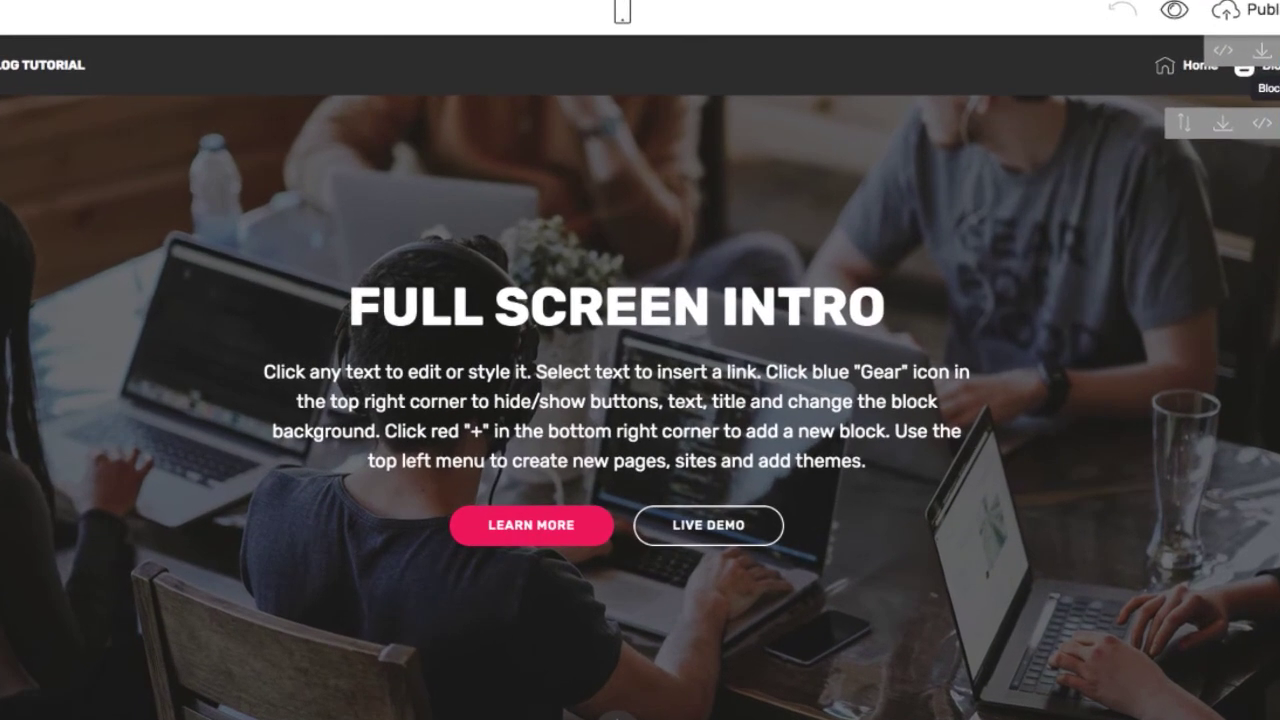
# - Look at the menu block settings and the Home item's link, leaving both unchanged
pyautogui.click(1220, 87)
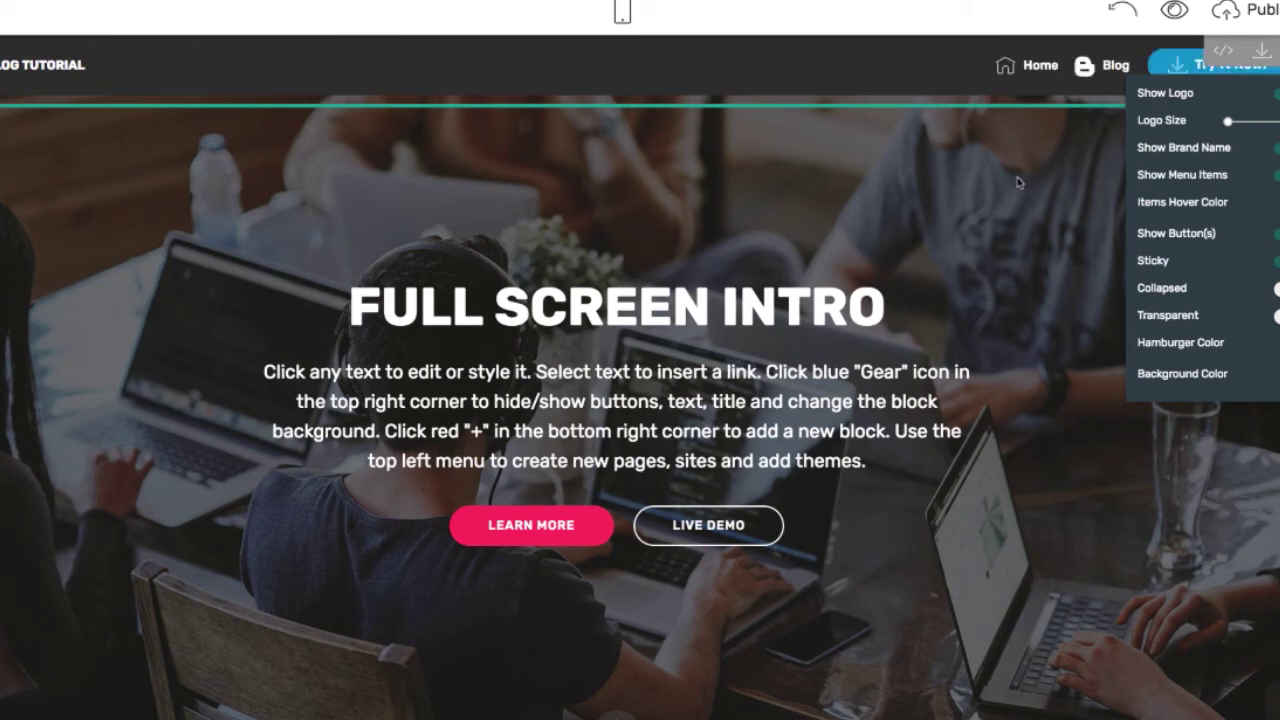
pyautogui.click(1046, 154)
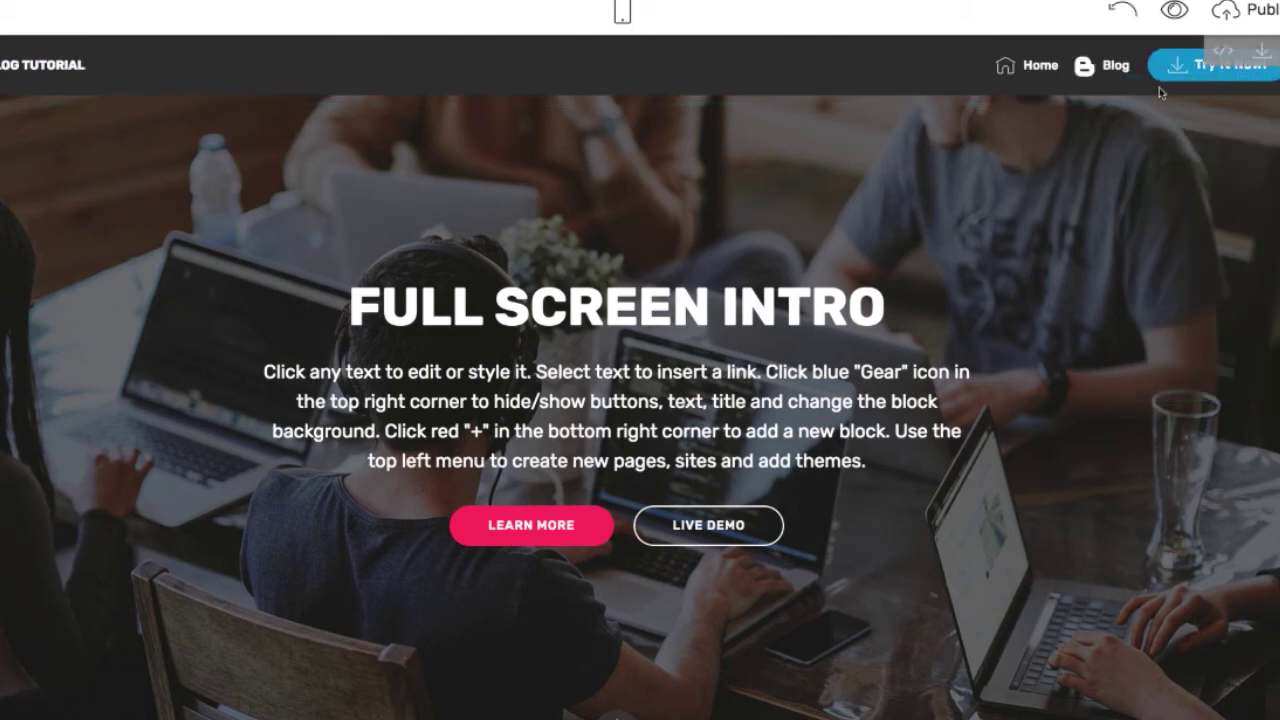
pyautogui.click(1040, 64)
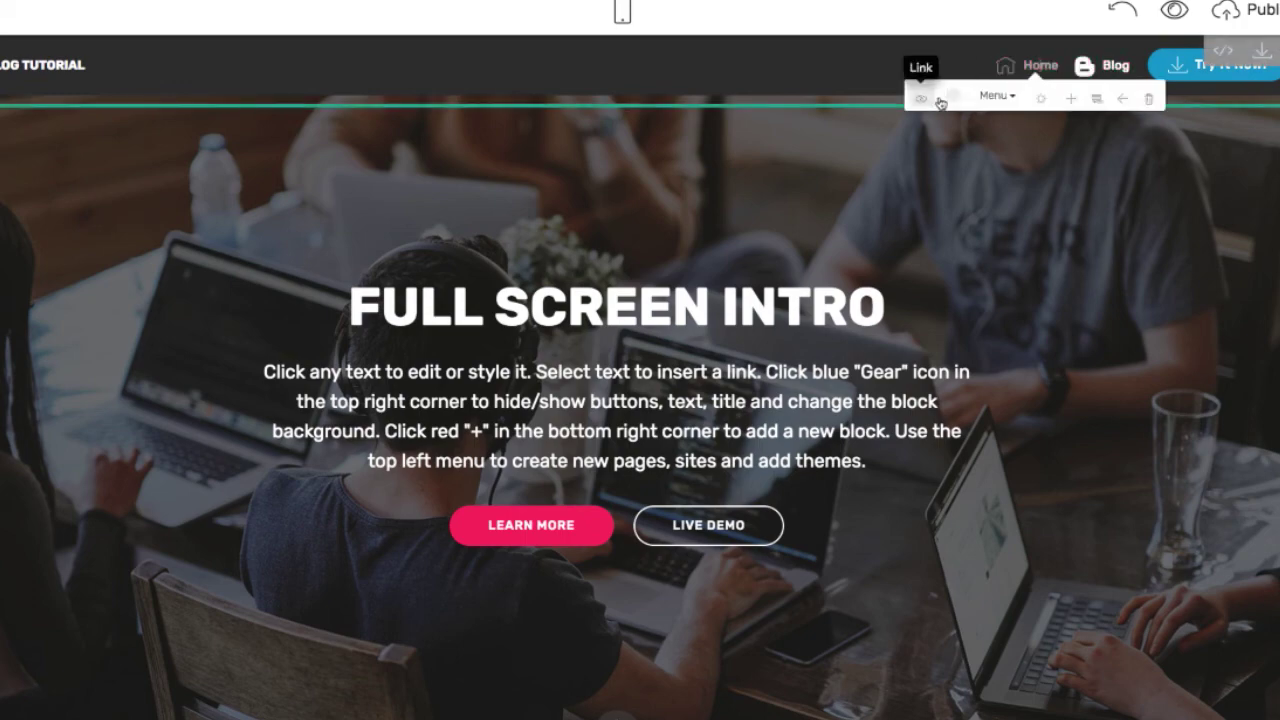
pyautogui.click(922, 97)
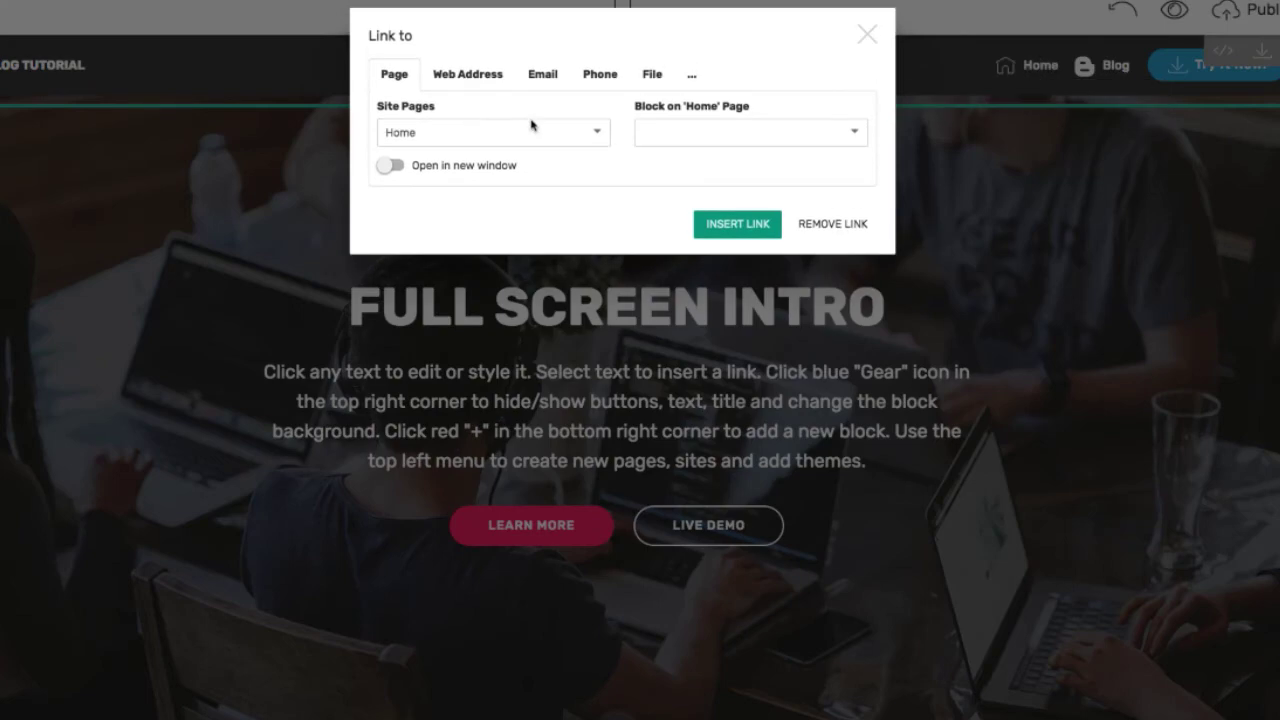
pyautogui.click(867, 37)
# - Link the navbar's Blog item to the Blog site page, then preview the site
pyautogui.click(1110, 66)
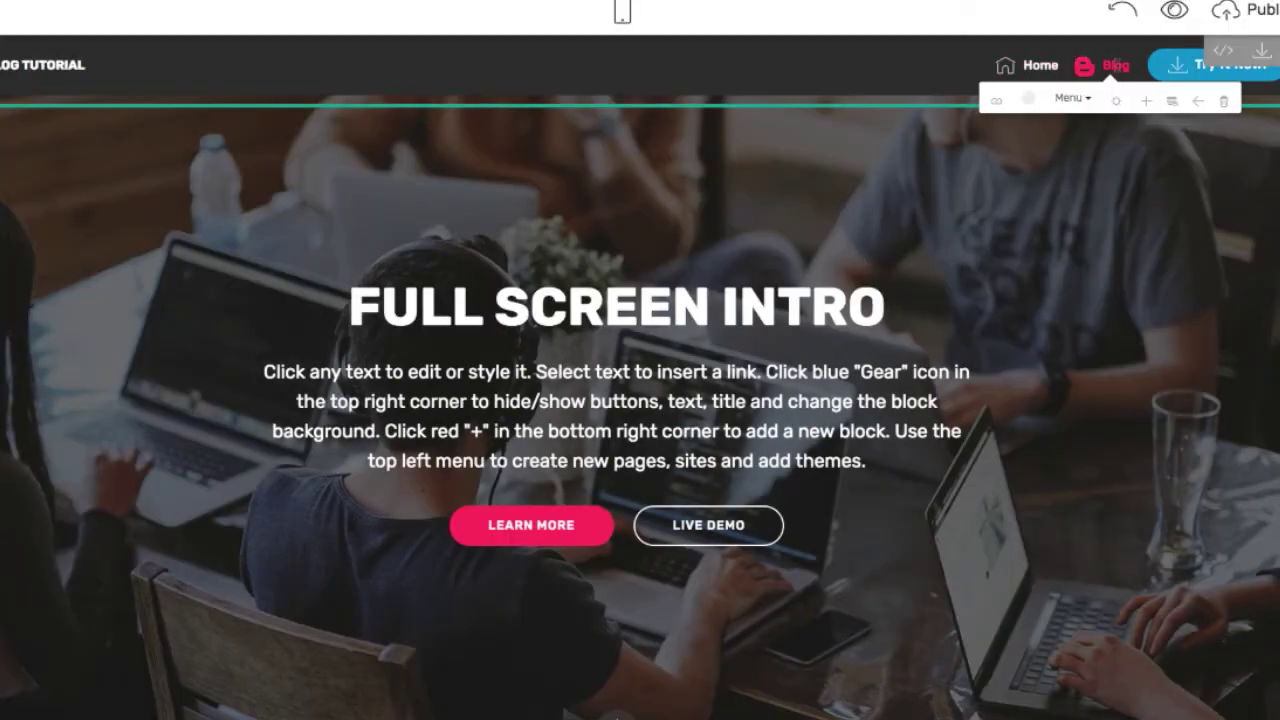
pyautogui.click(996, 100)
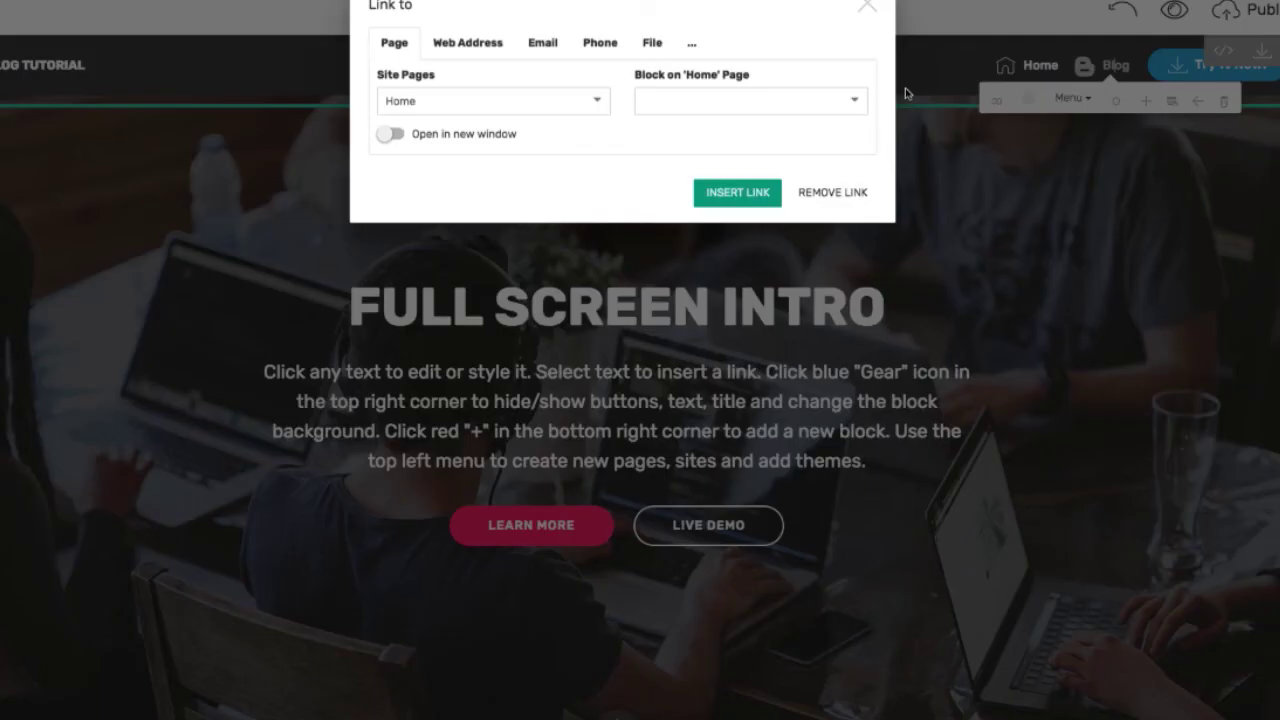
pyautogui.click(490, 145)
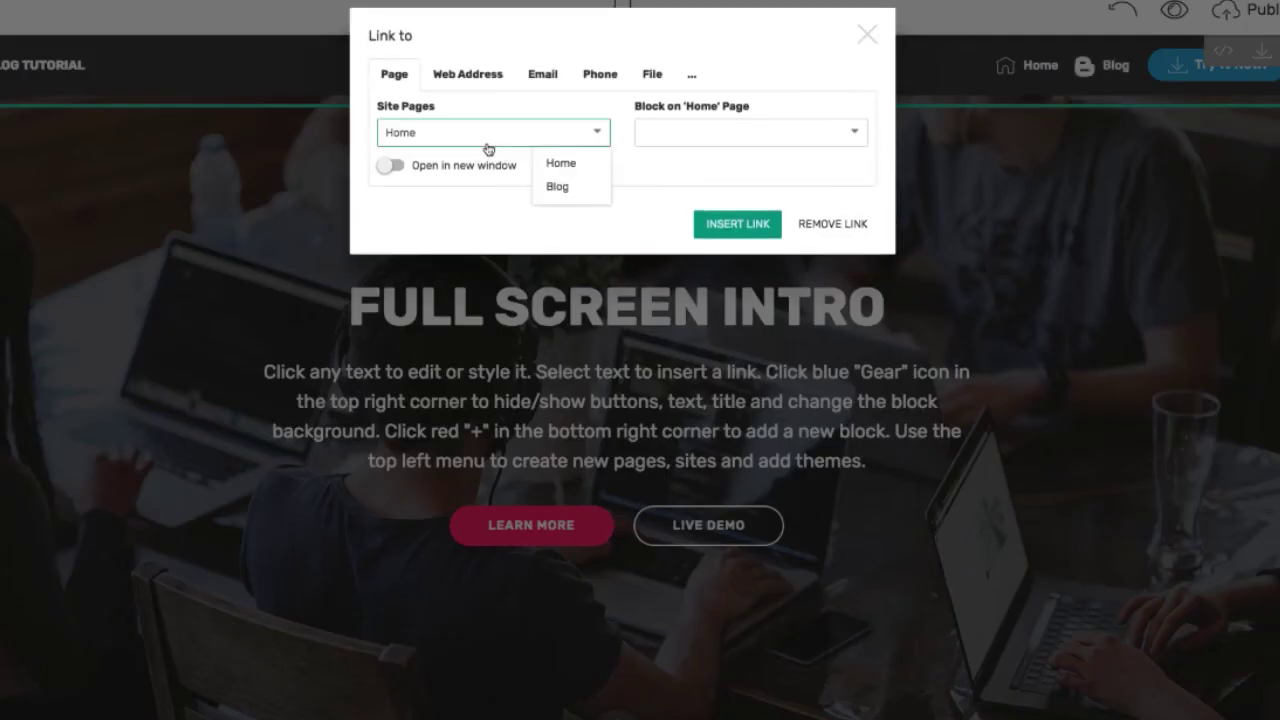
pyautogui.click(557, 187)
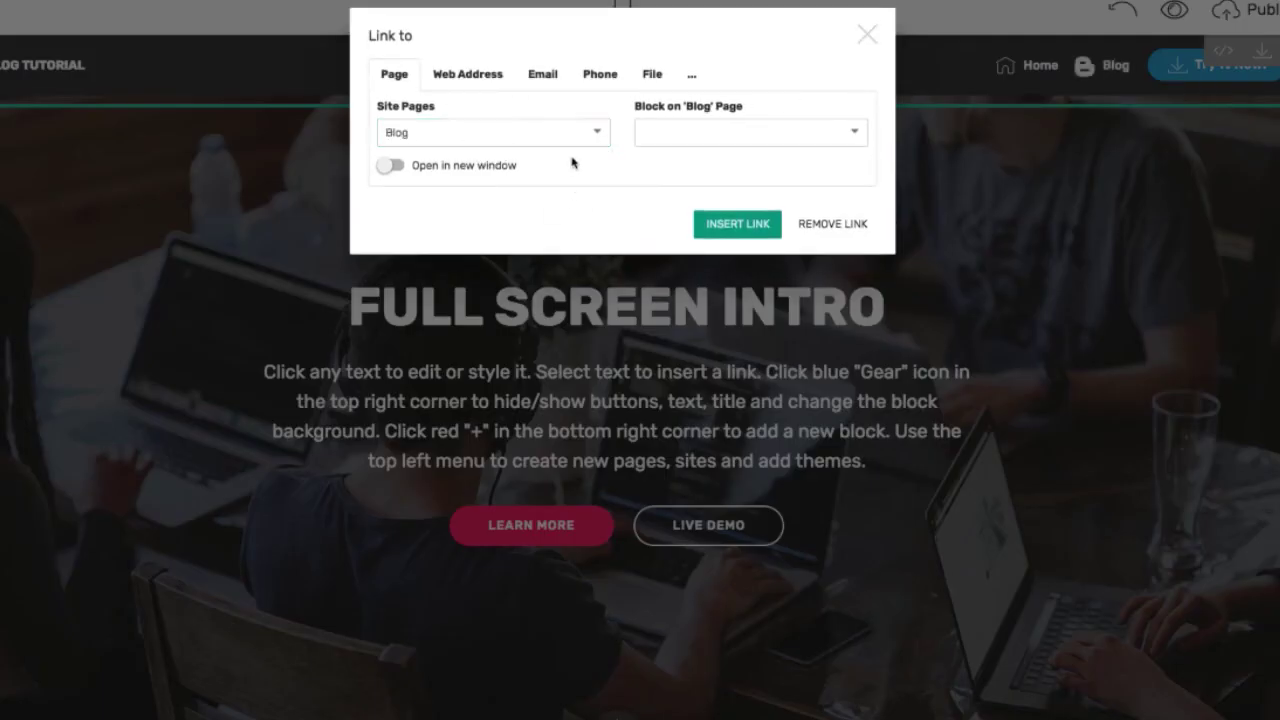
pyautogui.click(741, 221)
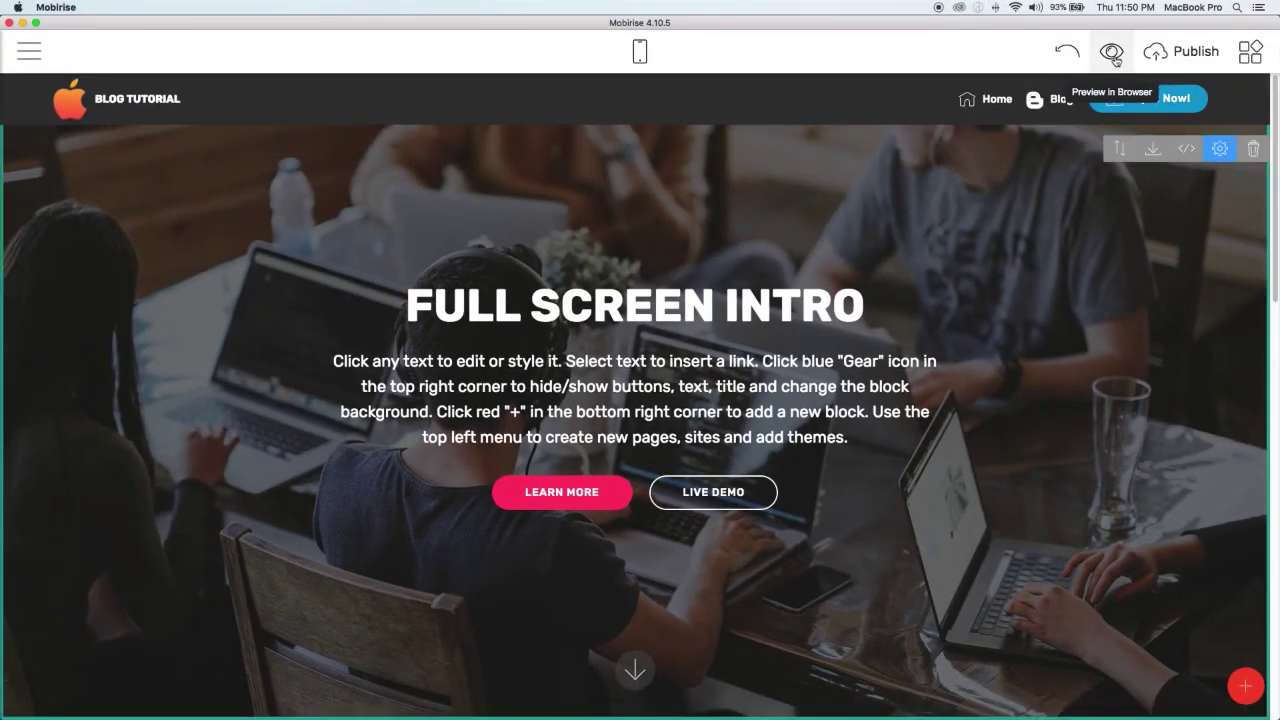
pyautogui.click(1110, 51)
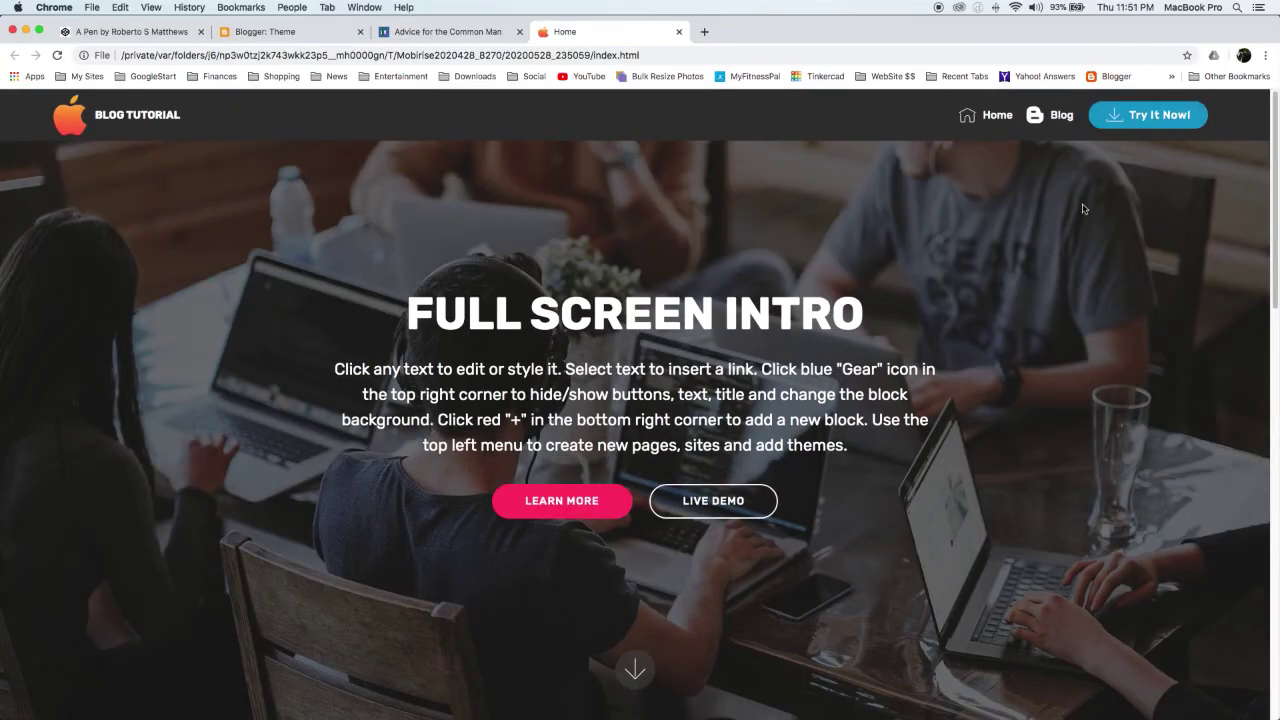
# - Open the Blog page from the navbar and inspect it in Chrome DevTools
pyautogui.click(1057, 119)
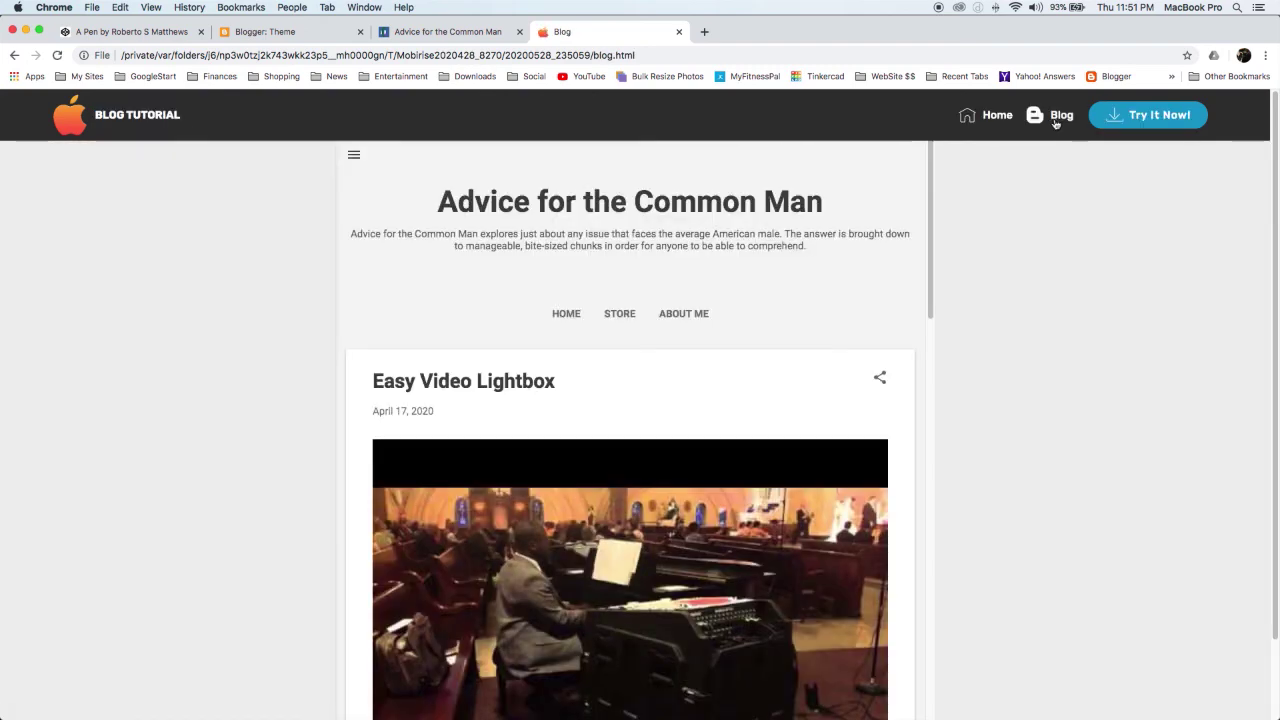
pyautogui.scroll(-2, 1092, 320)
pyautogui.rightClick(1086, 324)
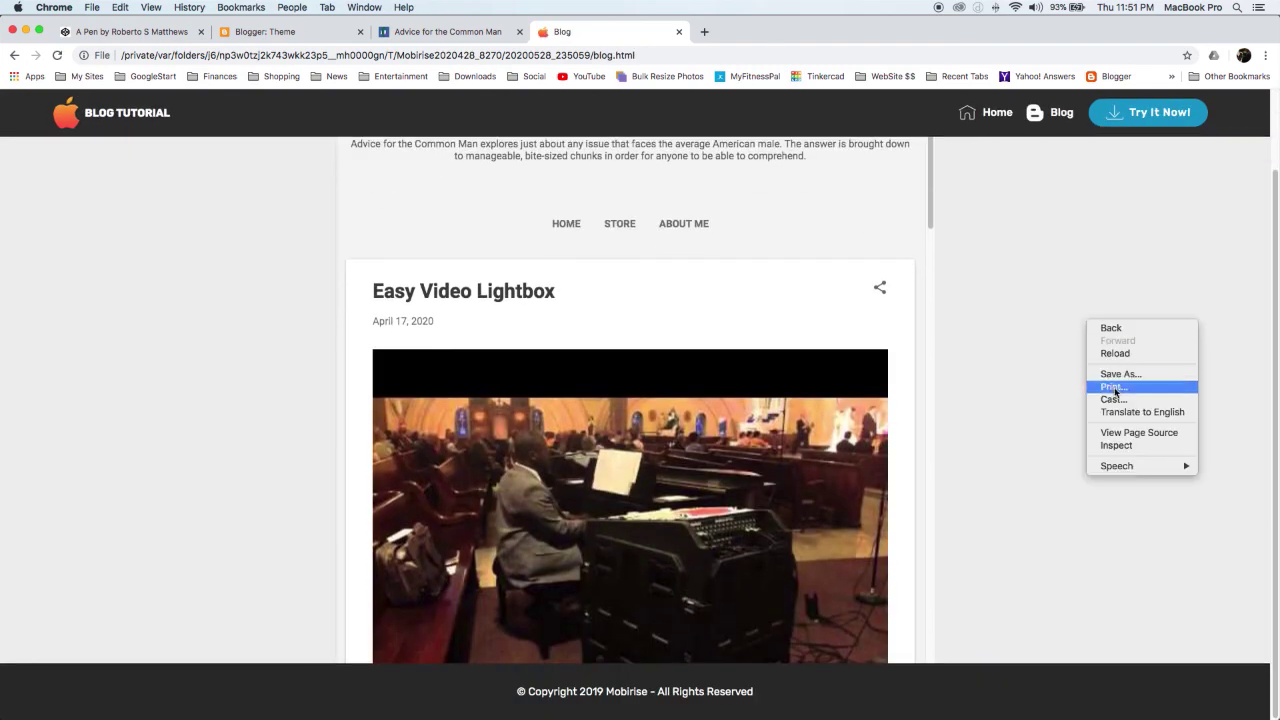
pyautogui.click(1135, 444)
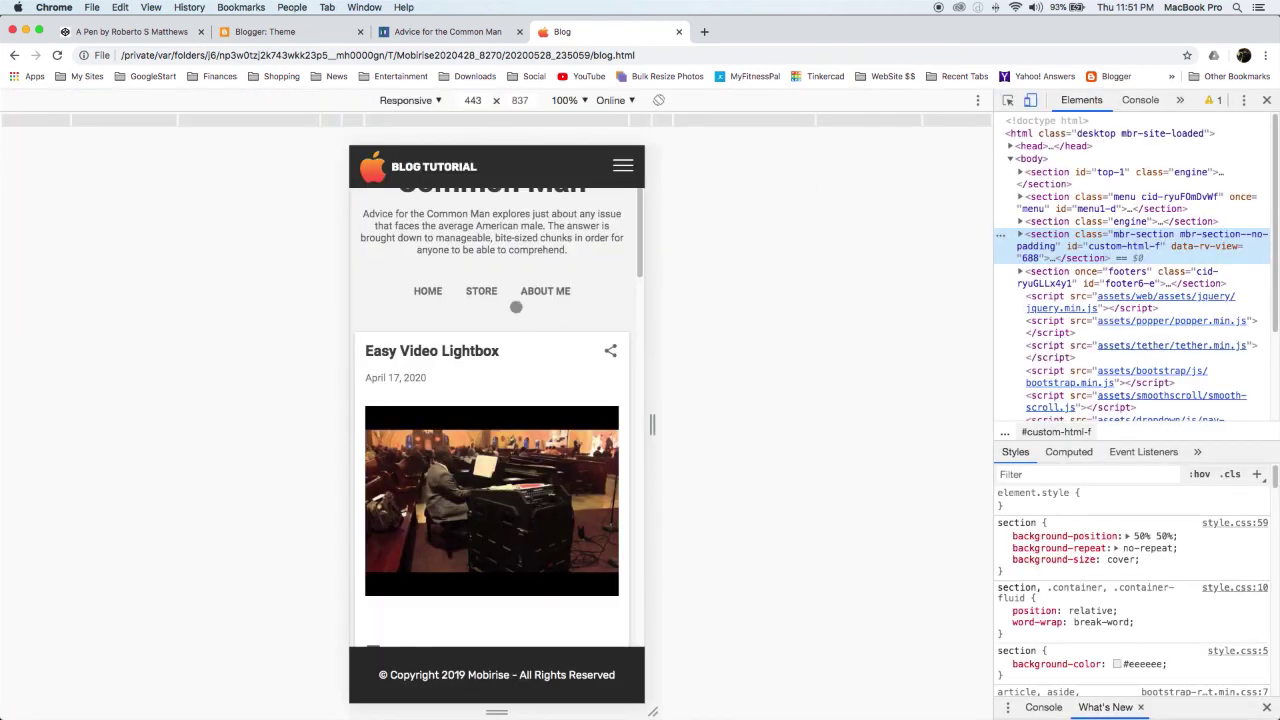
pyautogui.scroll(2, 549, 263)
pyautogui.scroll(-1, 522, 391)
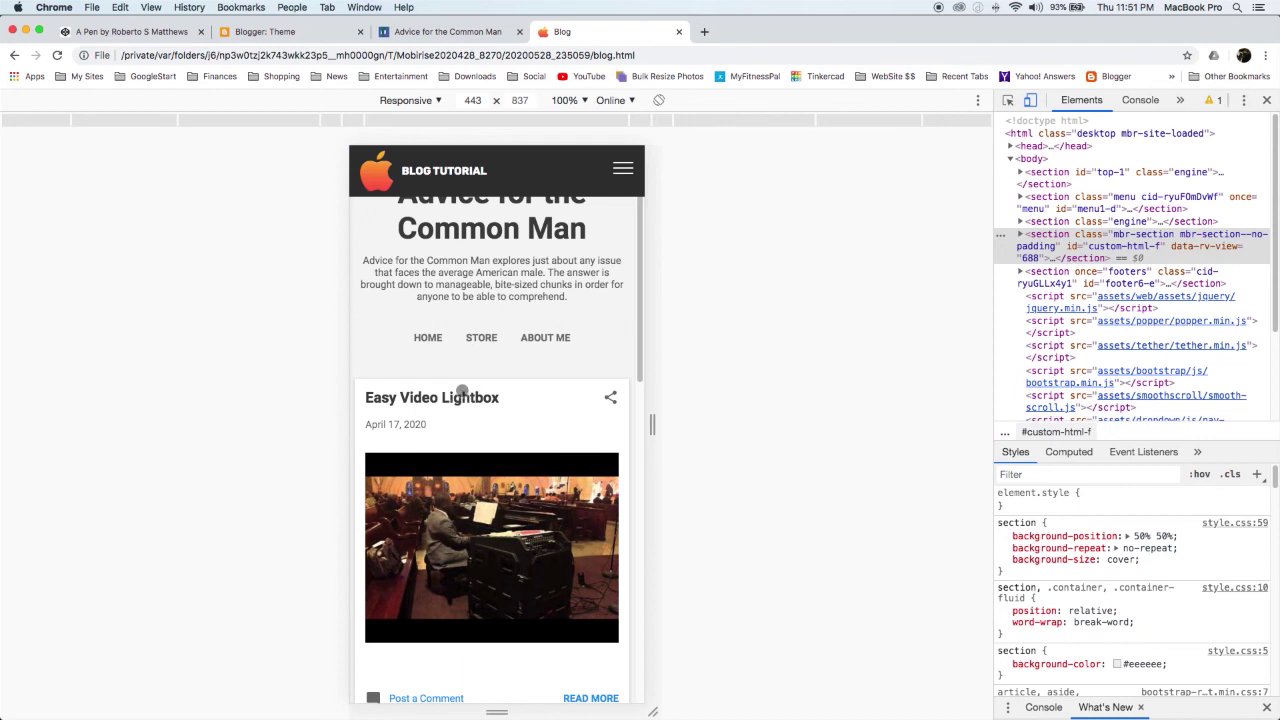
# - Open the Easy Video Lightbox post, then return to Blog via the mobile menu
pyautogui.click(481, 395)
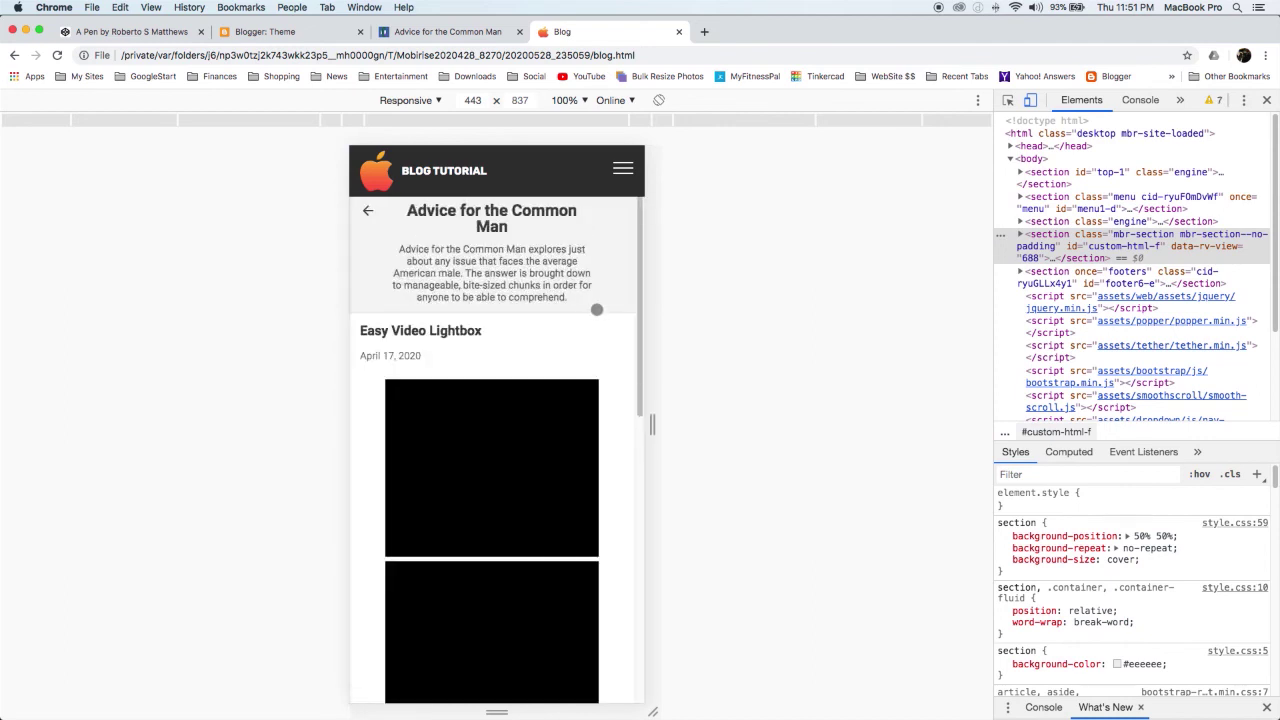
pyautogui.click(619, 176)
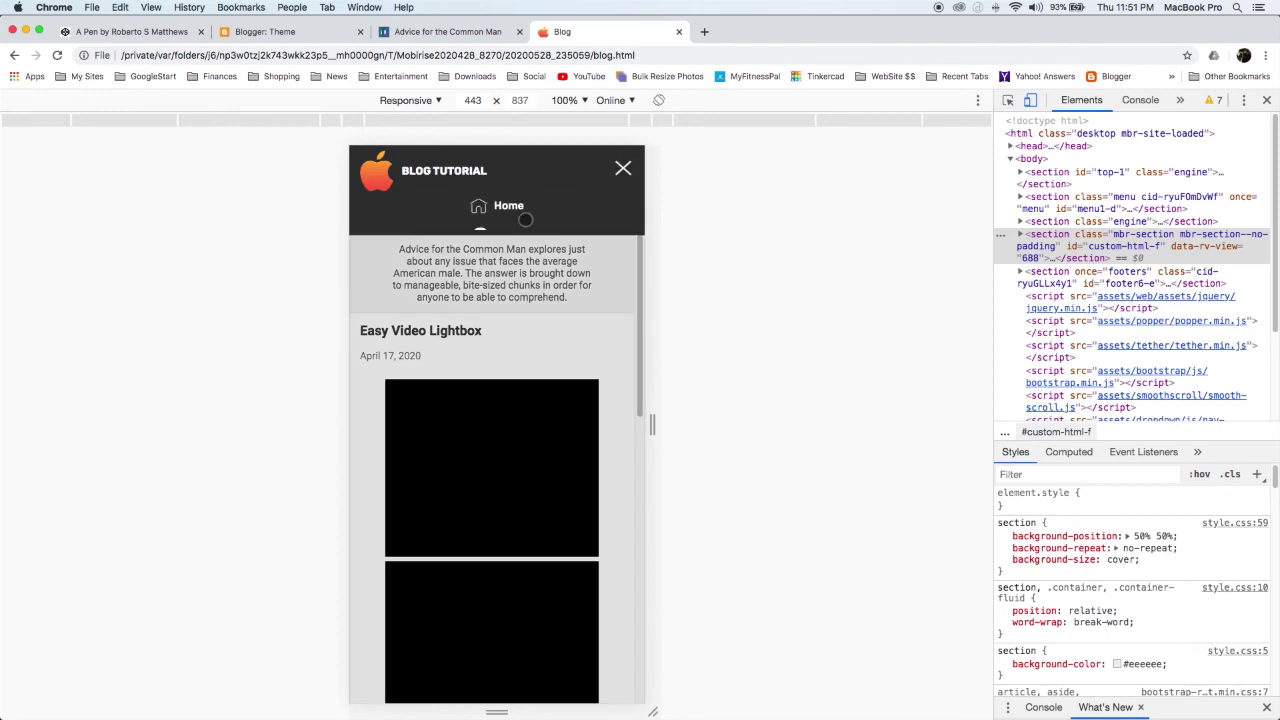
pyautogui.click(544, 245)
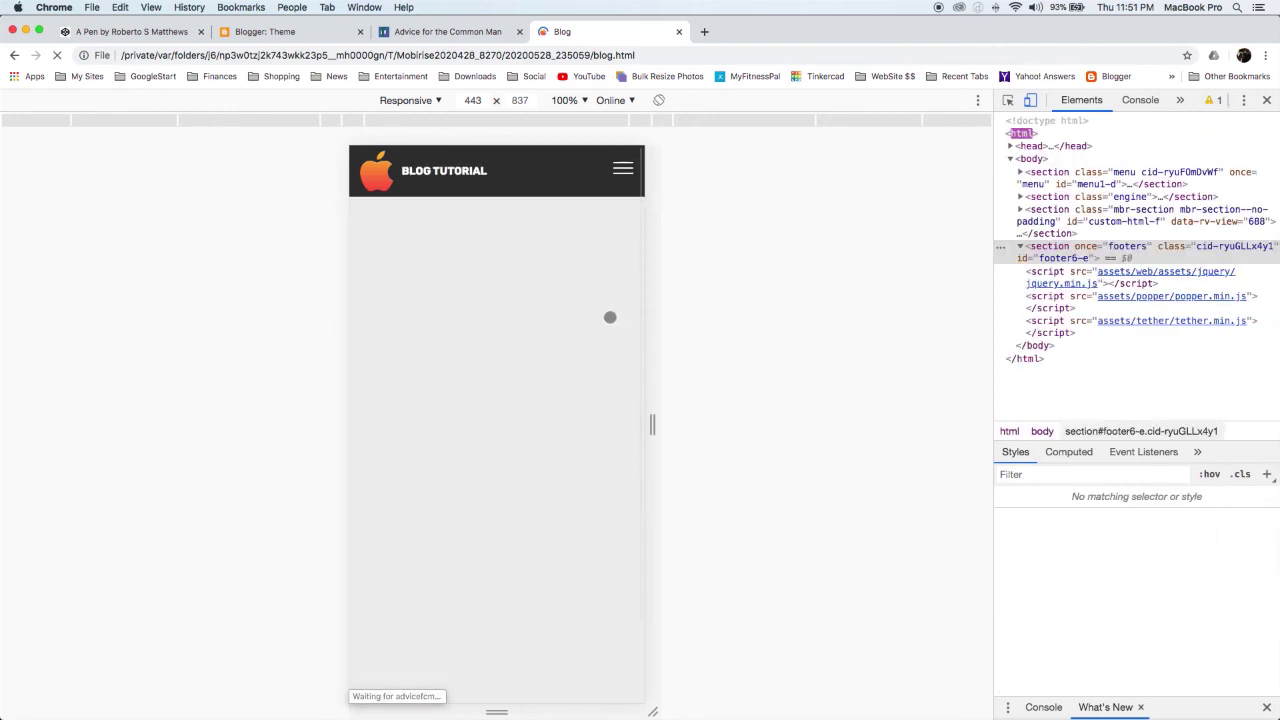
pyautogui.scroll(-10, 587, 369)
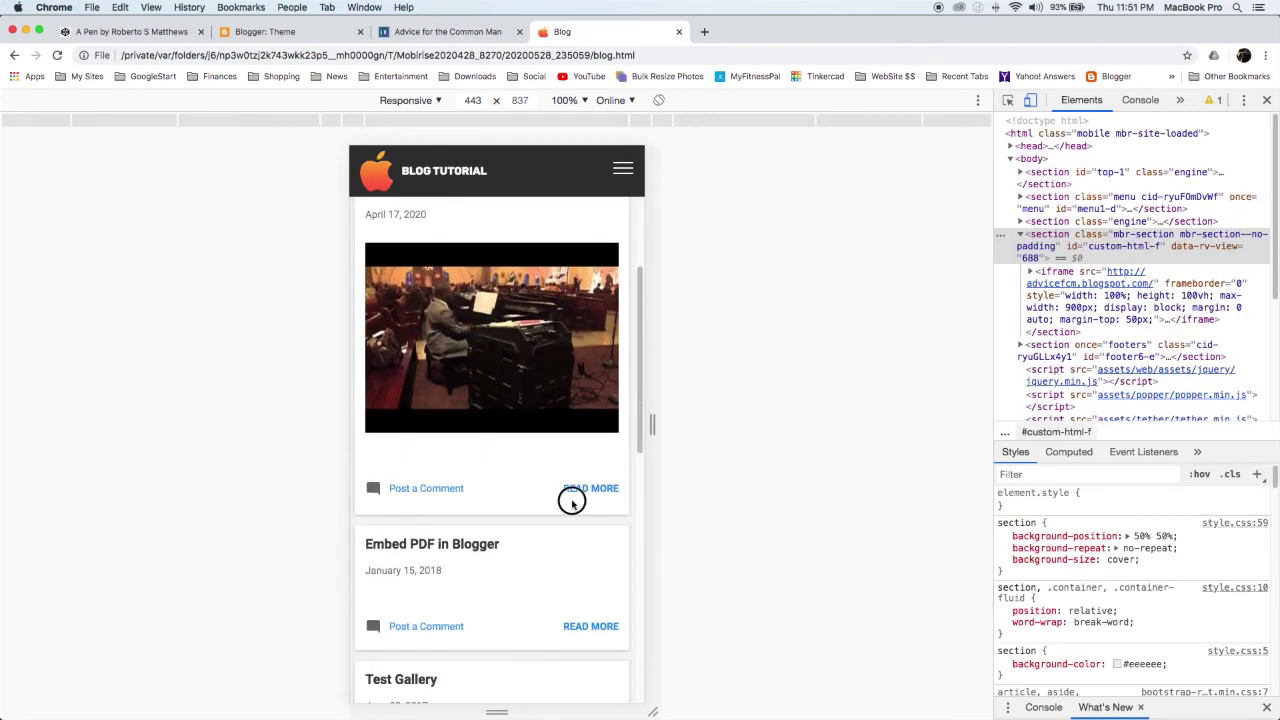
pyautogui.scroll(-5, 552, 440)
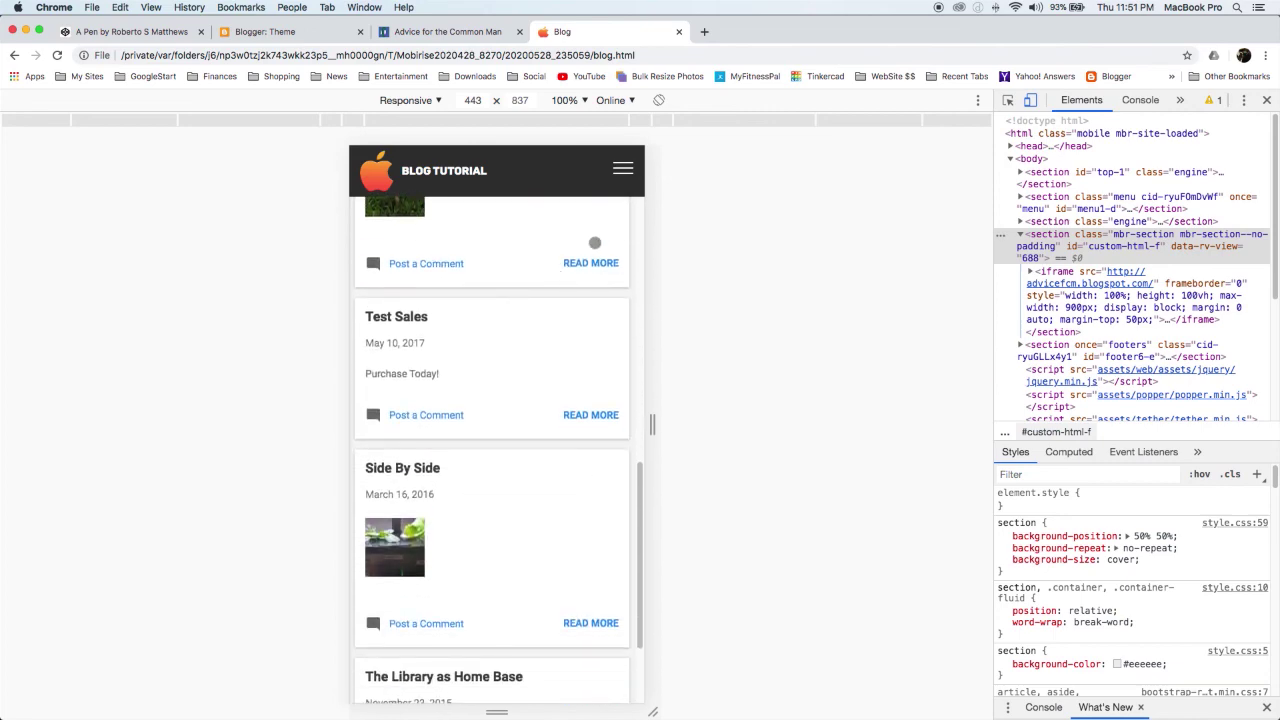
# - Go back to the site's Home page and scroll its Full Screen Intro
pyautogui.press('super+bracketleft')
pyautogui.scroll(-4, 523, 423)
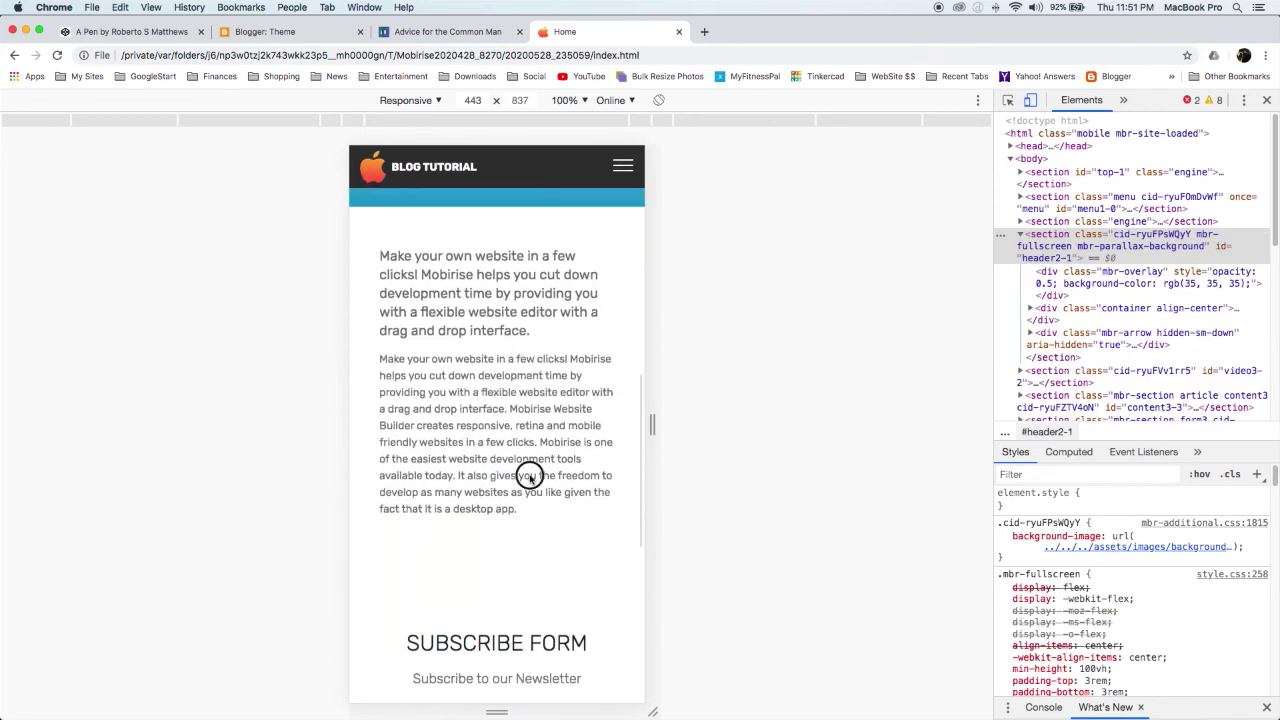
pyautogui.scroll(6, 525, 440)
pyautogui.scroll(4, 521, 412)
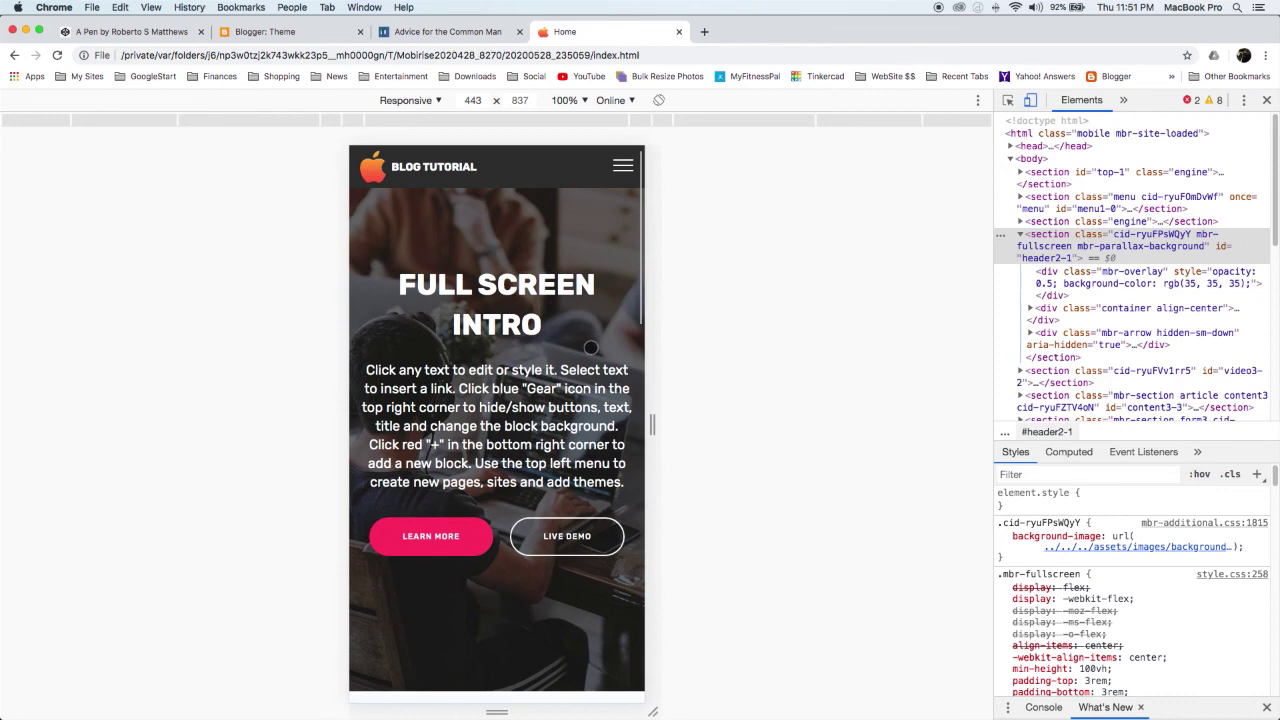